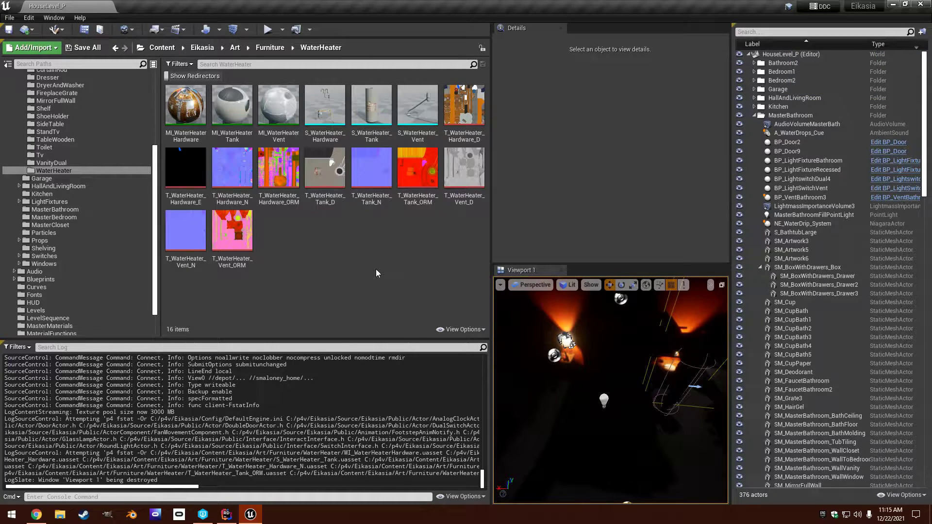
Step: Open the S_WaterHeater_Hardware mesh to inspect it, then return to the level editor
{"action": "mouse_move", "coordinate": [397, 116]}
{"action": "mouse_move", "coordinate": [336, 132]}
{"action": "mouse_move", "coordinate": [425, 119]}
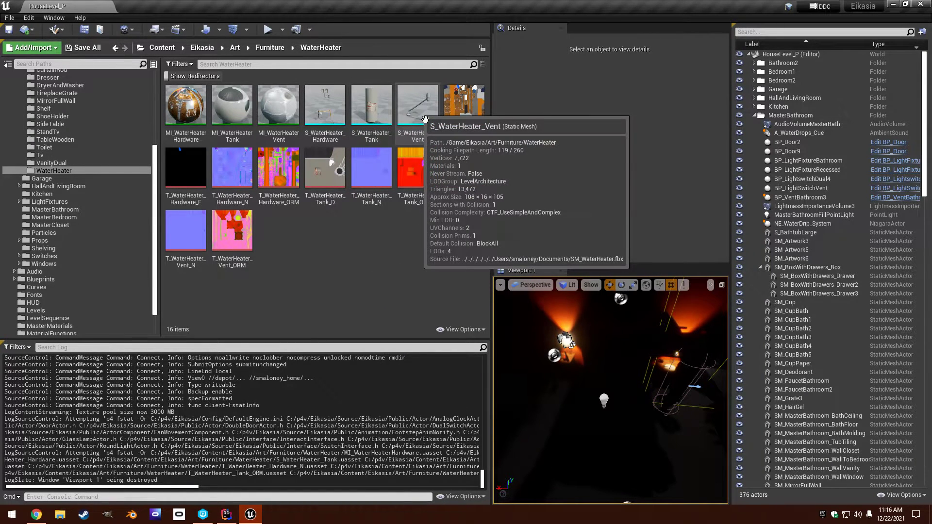
{"action": "mouse_move", "coordinate": [464, 106]}
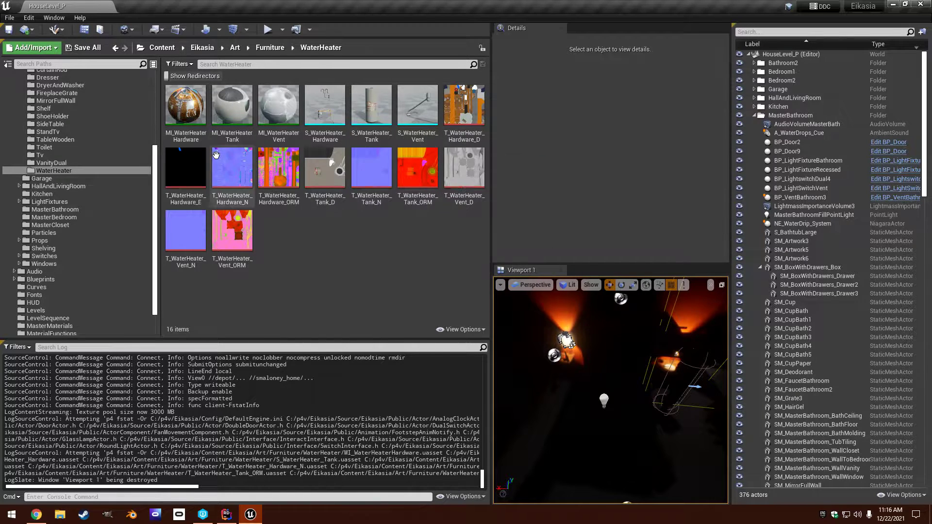
{"action": "mouse_move", "coordinate": [232, 248]}
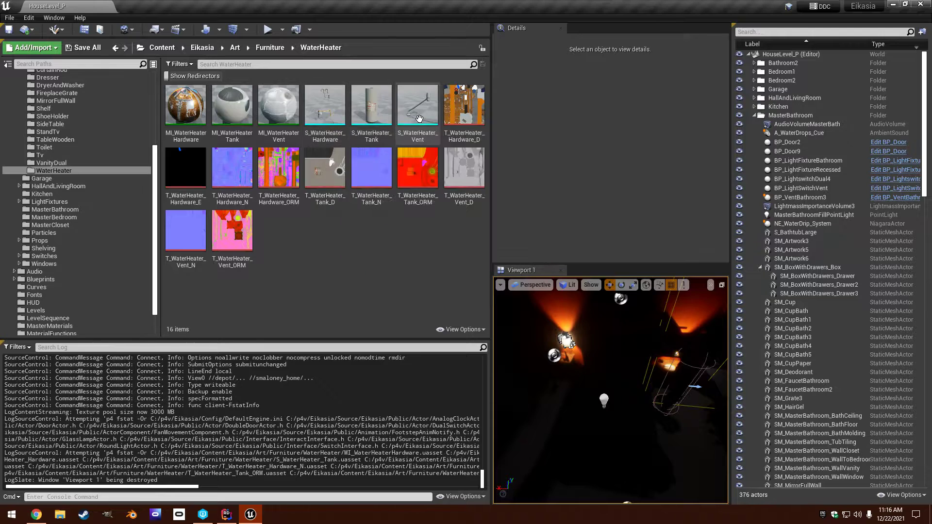
{"action": "double_click", "coordinate": [325, 111]}
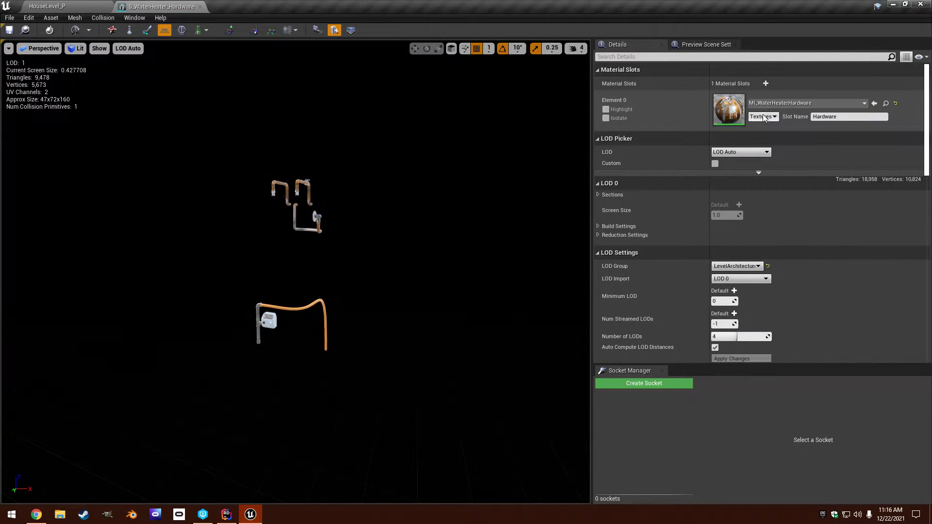
{"action": "left_click", "coordinate": [102, 6]}
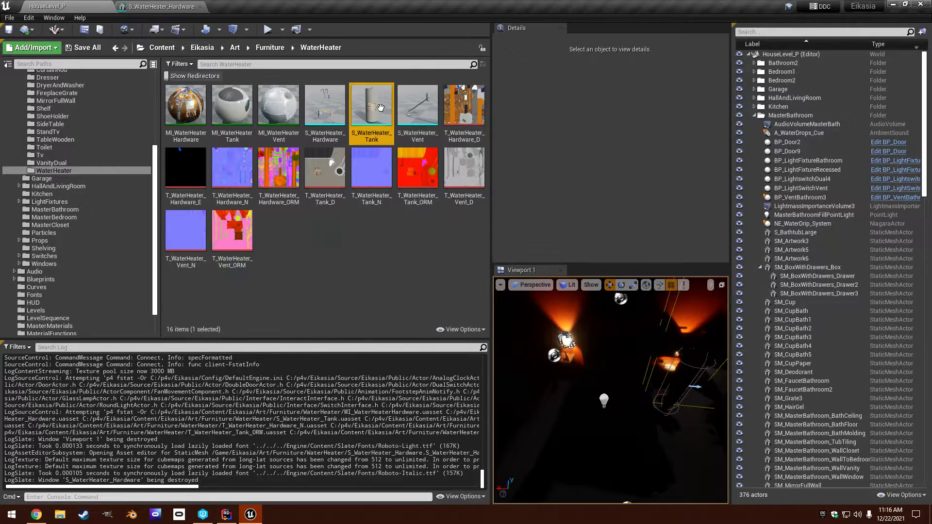
Step: Inspect the Tank and Vent meshes, then close all three mesh editors
{"action": "double_click", "coordinate": [380, 107]}
{"action": "left_click", "coordinate": [63, 6]}
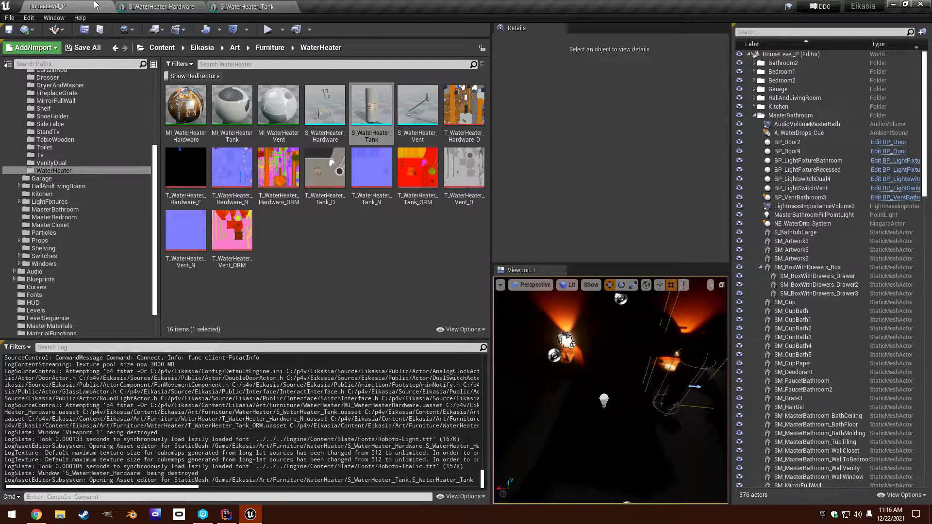
{"action": "double_click", "coordinate": [408, 100]}
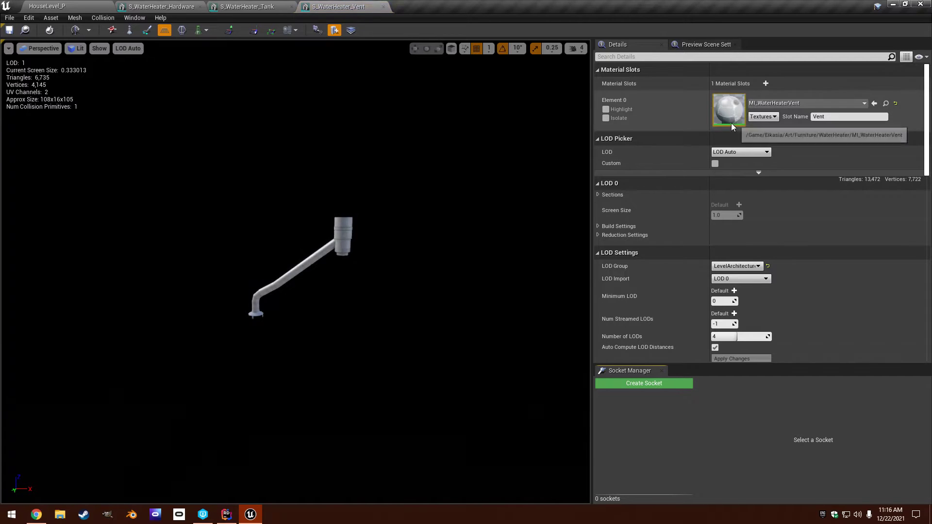
{"action": "left_click", "coordinate": [383, 6]}
{"action": "left_click", "coordinate": [291, 7]}
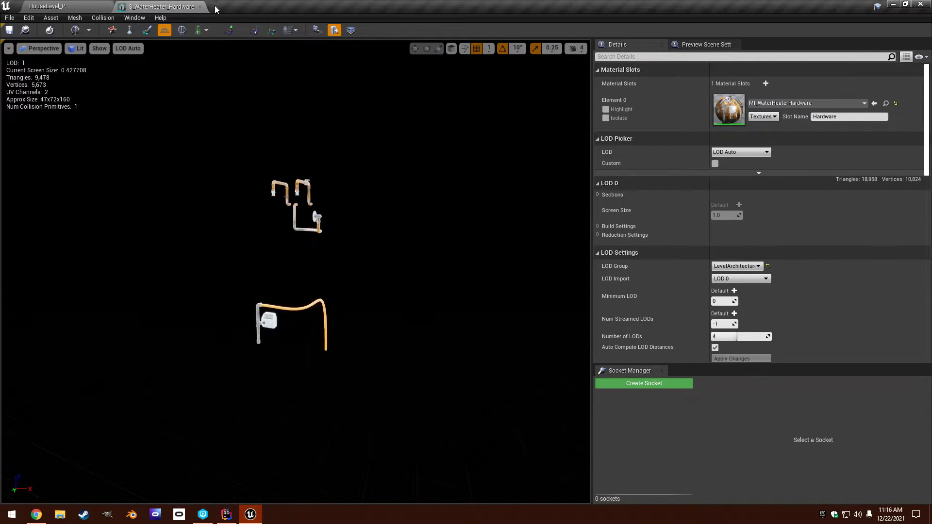
{"action": "left_click", "coordinate": [200, 6]}
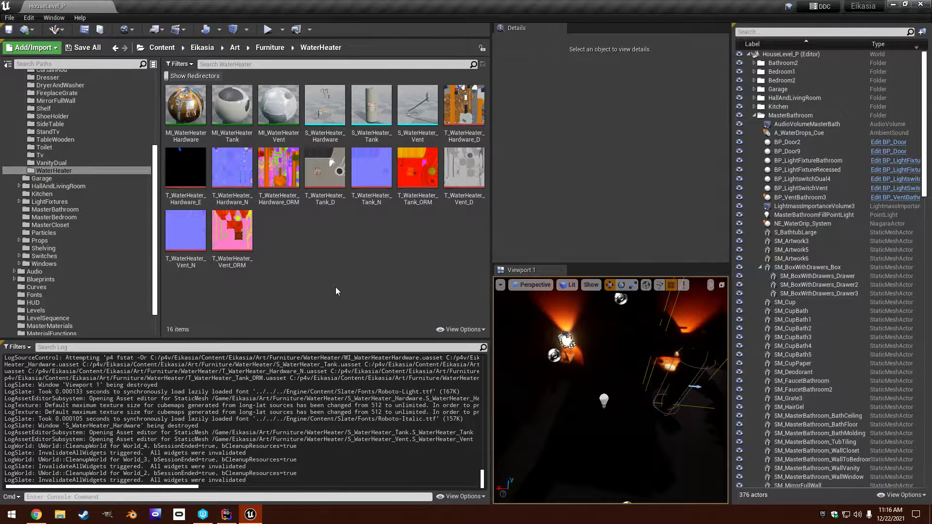
Step: Select the nine Hardware, Tank and Vent diffuse, normal and ORM textures
{"action": "left_click", "coordinate": [471, 110]}
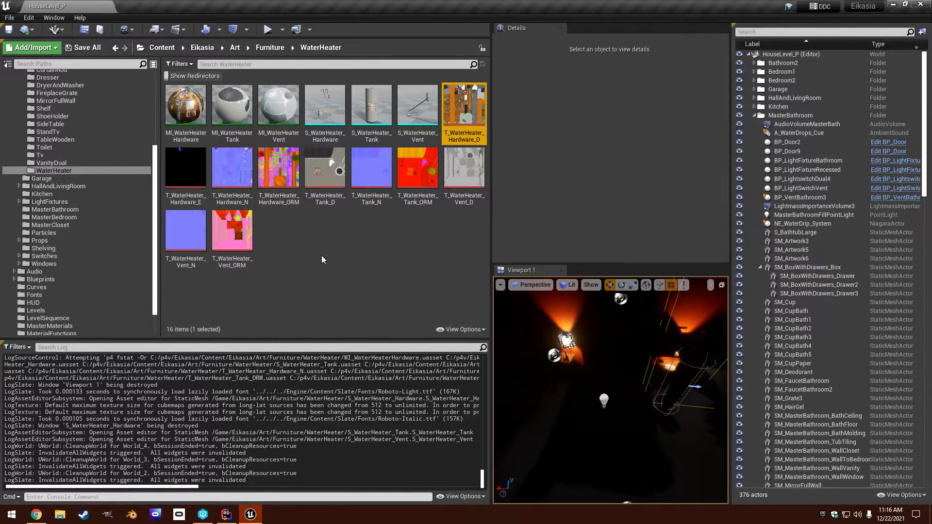
{"action": "left_click", "coordinate": [278, 167], "text": "ctrl"}
{"action": "left_click", "coordinate": [232, 168], "text": "ctrl"}
{"action": "left_click", "coordinate": [334, 173], "text": "ctrl"}
{"action": "left_click", "coordinate": [371, 168], "text": "ctrl"}
{"action": "left_click", "coordinate": [412, 165], "text": "ctrl"}
{"action": "left_click", "coordinate": [464, 168], "text": "ctrl"}
{"action": "left_click", "coordinate": [186, 230], "text": "ctrl"}
{"action": "left_click", "coordinate": [229, 242], "text": "ctrl"}
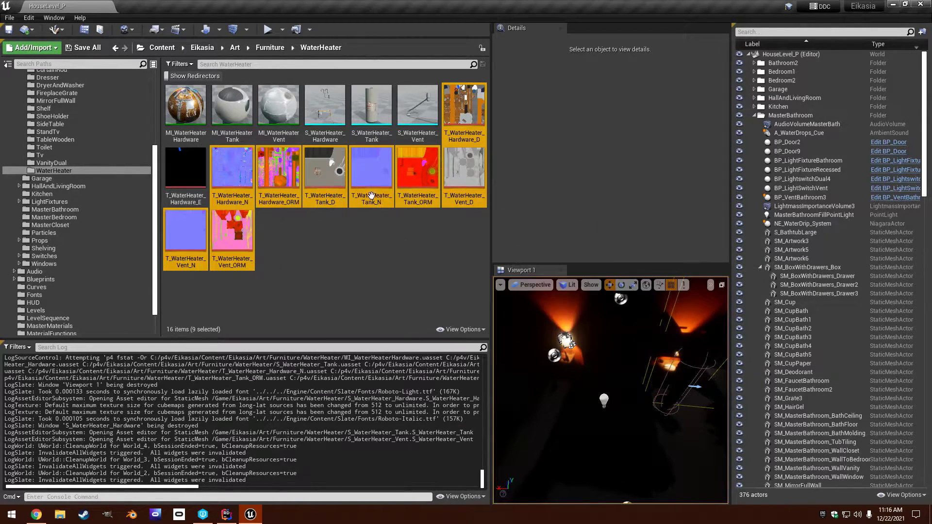
Step: Export all nine textures as TGA files into Documents, then deselect them
{"action": "right_click", "coordinate": [412, 172]}
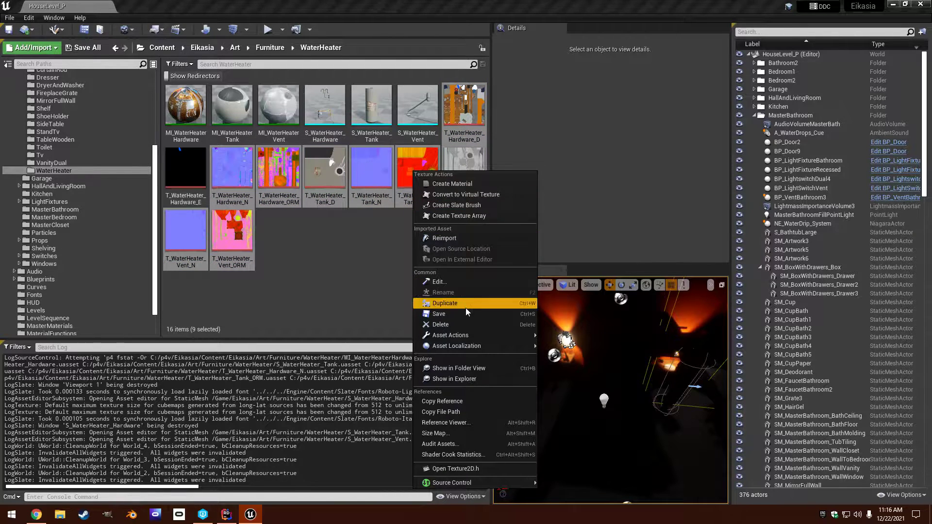
{"action": "mouse_move", "coordinate": [463, 336]}
{"action": "left_click", "coordinate": [556, 376]}
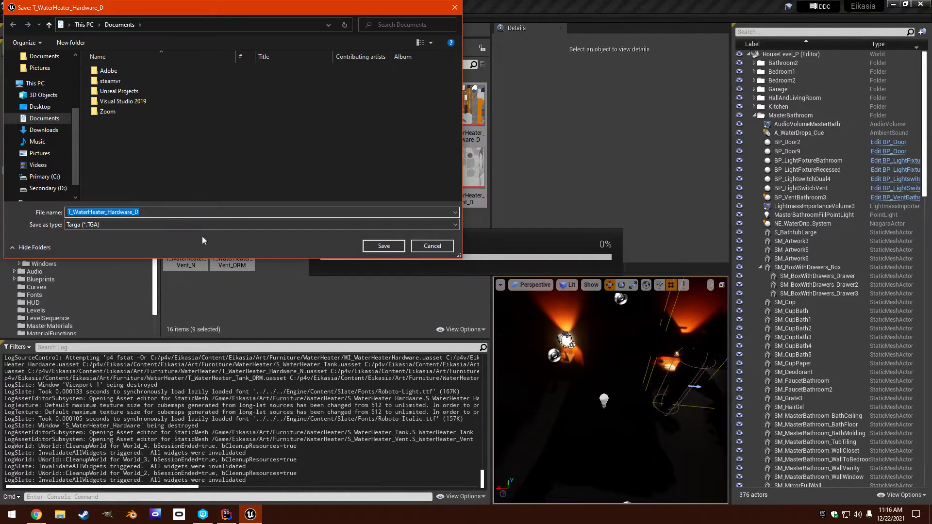
{"action": "left_click", "coordinate": [388, 245]}
{"action": "left_click", "coordinate": [388, 244]}
{"action": "left_click", "coordinate": [388, 245]}
{"action": "left_click", "coordinate": [389, 245]}
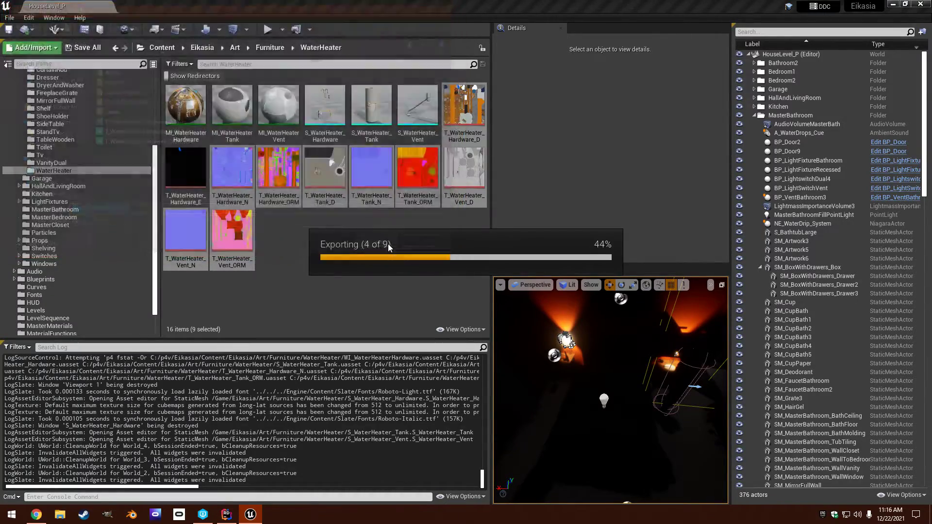
{"action": "left_click", "coordinate": [386, 243]}
{"action": "left_click", "coordinate": [387, 244]}
{"action": "left_click", "coordinate": [387, 244]}
{"action": "left_click", "coordinate": [386, 244]}
{"action": "left_click", "coordinate": [386, 244]}
{"action": "left_click", "coordinate": [342, 264]}
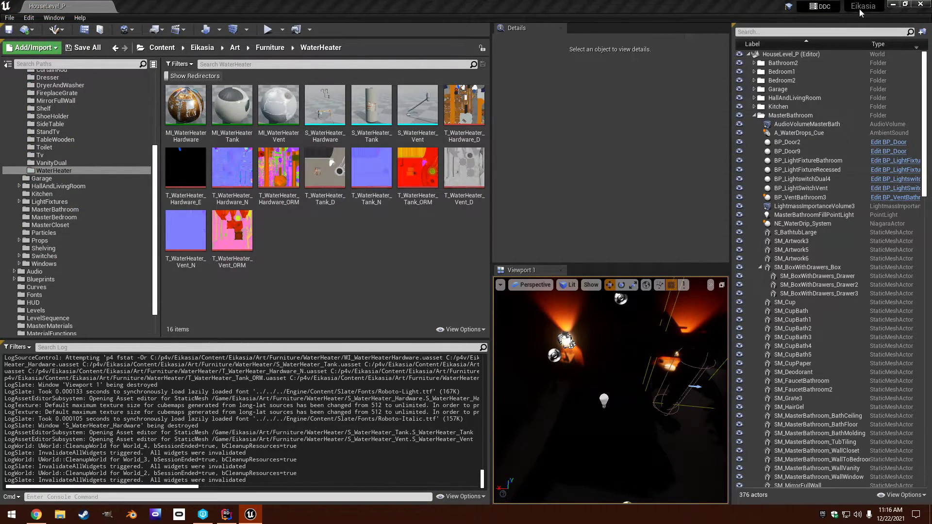
Step: In GIMP, open T_WaterHeater_Hardware_D, Tank_D and Vent_D TGA files from Documents
{"action": "left_click", "coordinate": [893, 4]}
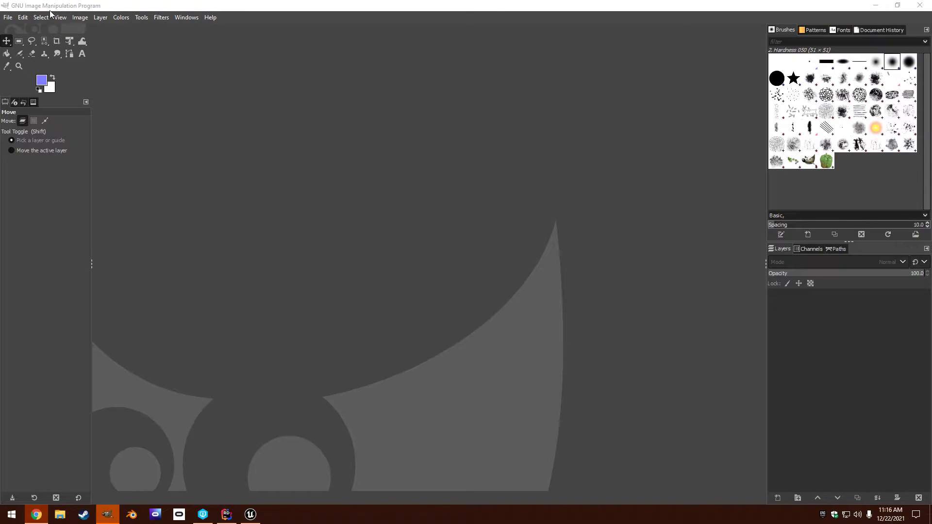
{"action": "left_click", "coordinate": [9, 18]}
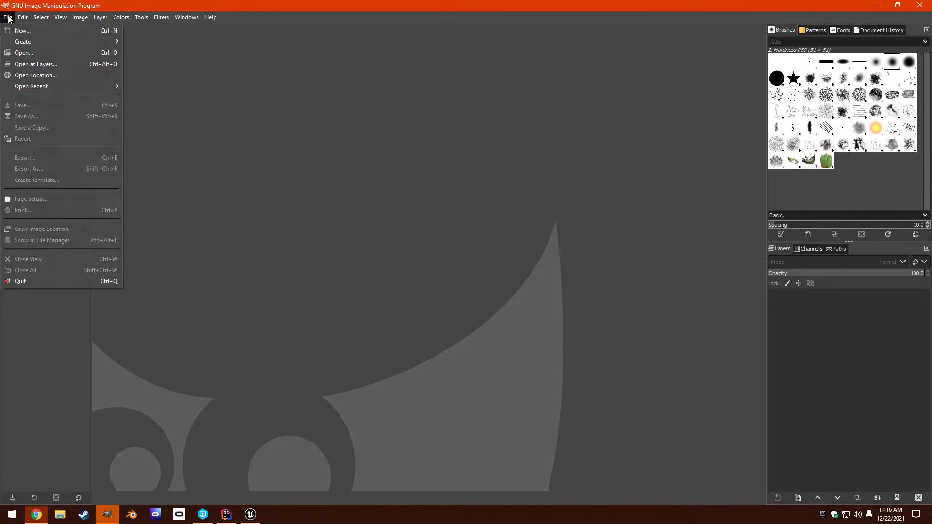
{"action": "left_click", "coordinate": [22, 52]}
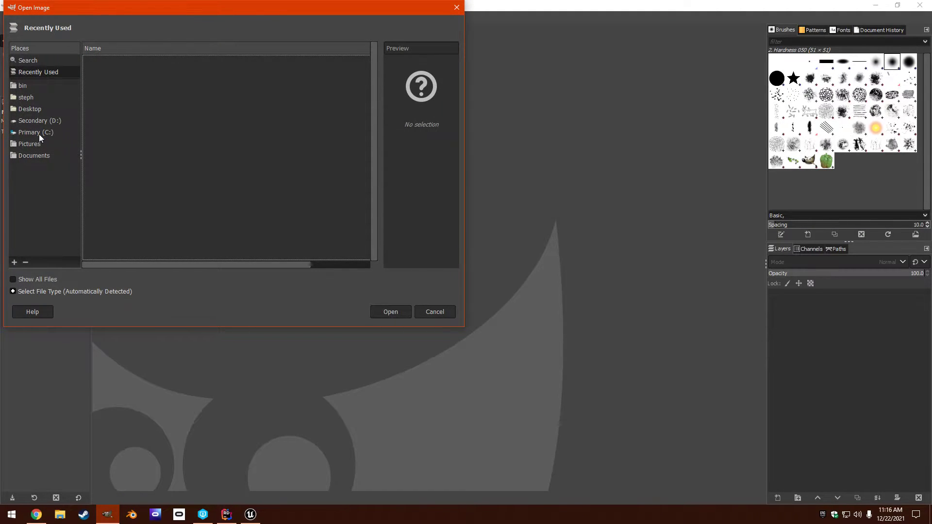
{"action": "left_click", "coordinate": [33, 156]}
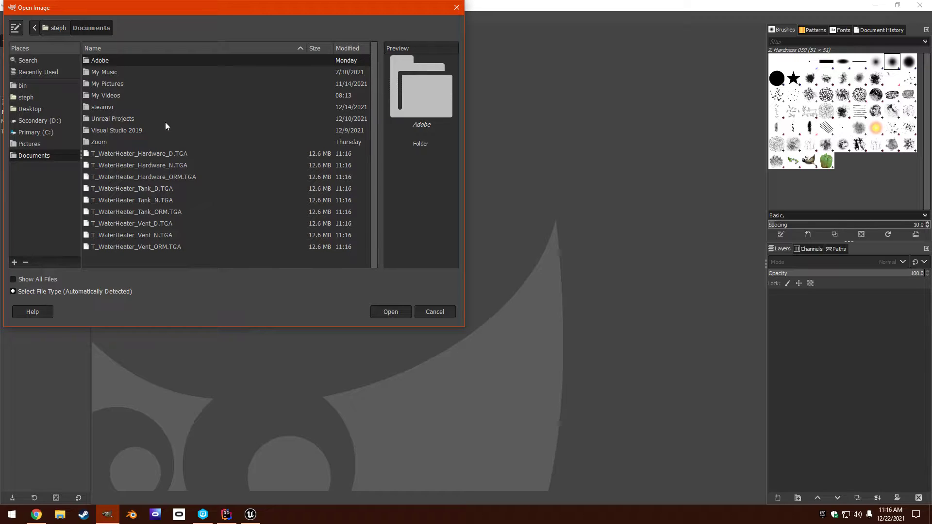
{"action": "left_click", "coordinate": [152, 154]}
{"action": "left_click", "coordinate": [142, 190]}
{"action": "left_click", "coordinate": [139, 223], "text": "ctrl"}
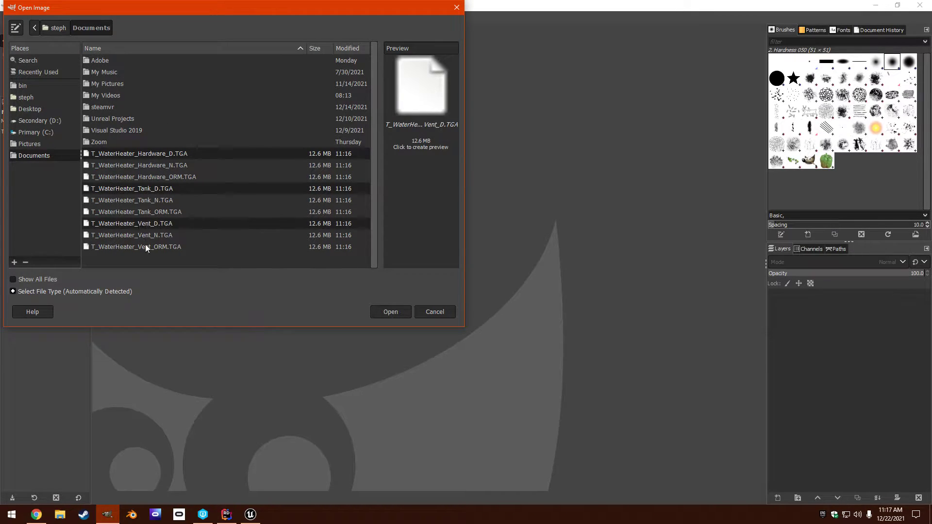
{"action": "left_click", "coordinate": [396, 314]}
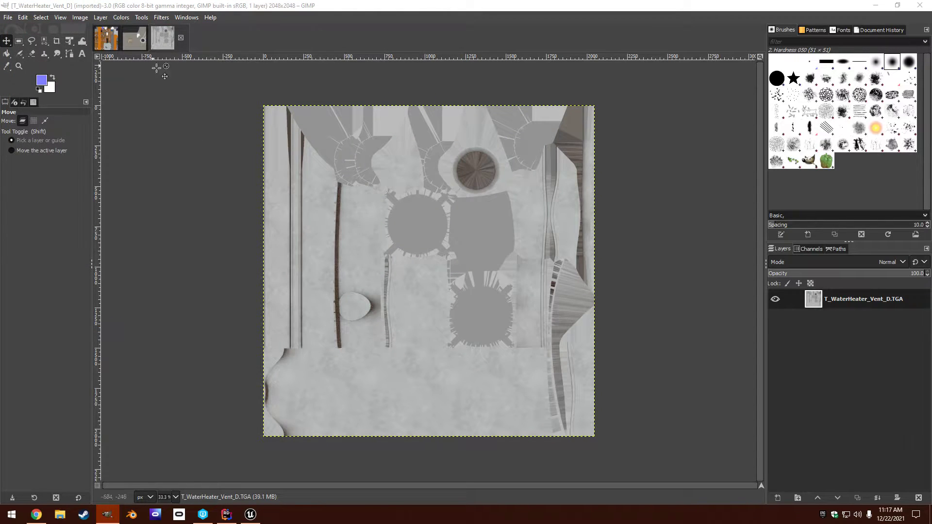
Step: Check each diffuse image in turn, ending on Hardware_D
{"action": "left_click", "coordinate": [106, 39]}
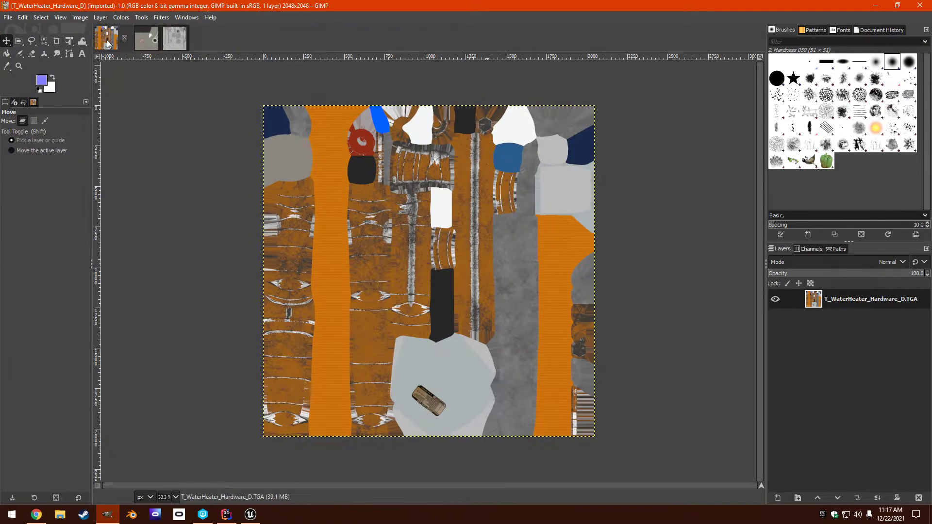
{"action": "left_click", "coordinate": [134, 39]}
{"action": "left_click", "coordinate": [172, 43]}
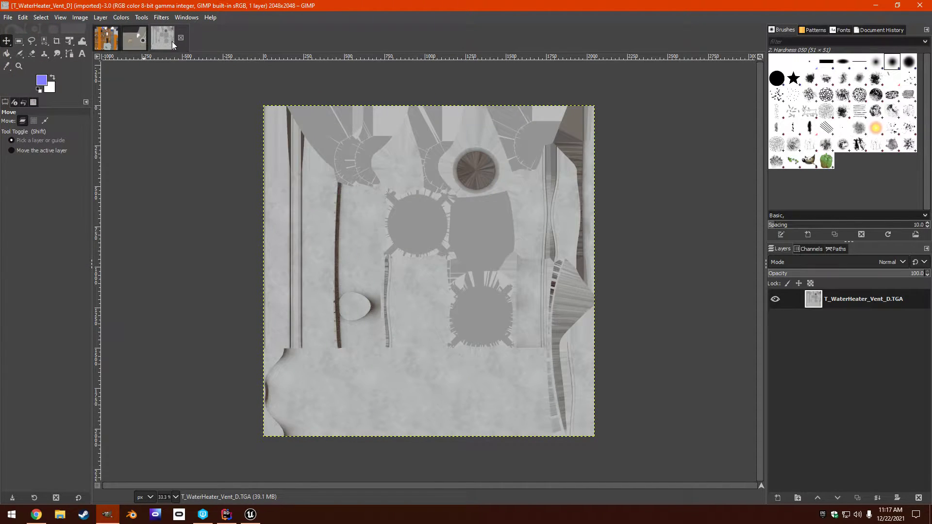
{"action": "left_click", "coordinate": [103, 43]}
Step: Create a new 4096 × 4096 image, accepting the large-size warning
{"action": "left_click", "coordinate": [9, 17]}
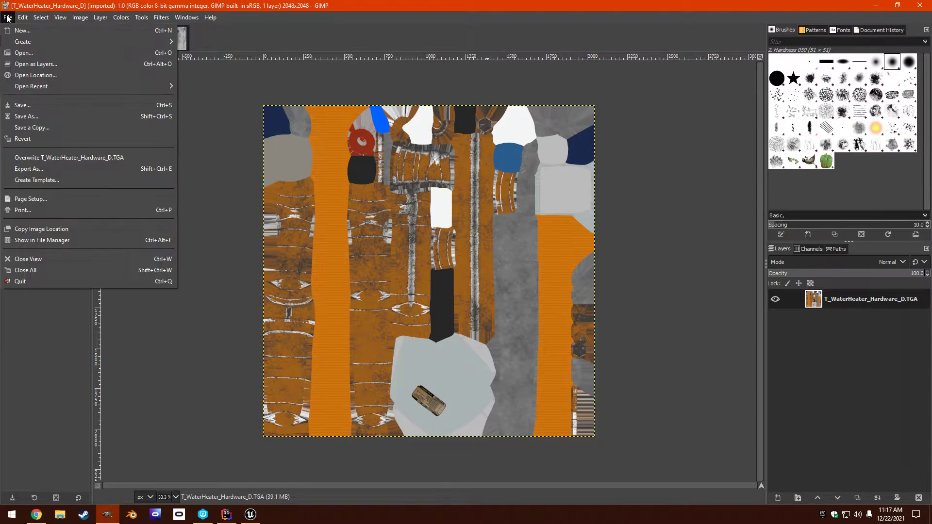
{"action": "left_click", "coordinate": [22, 32]}
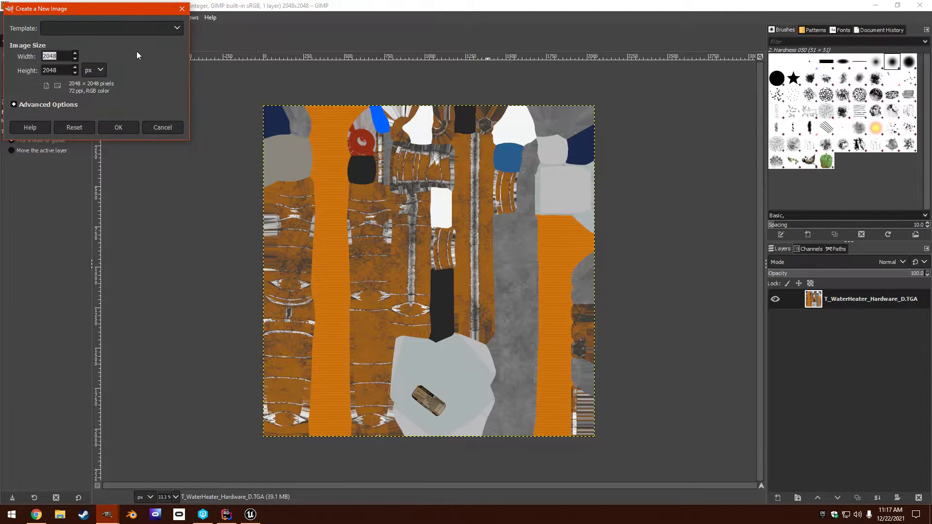
{"action": "type", "text": "4096"}
{"action": "key", "text": "Tab"}
{"action": "type", "text": "4096"}
{"action": "left_click", "coordinate": [109, 128]}
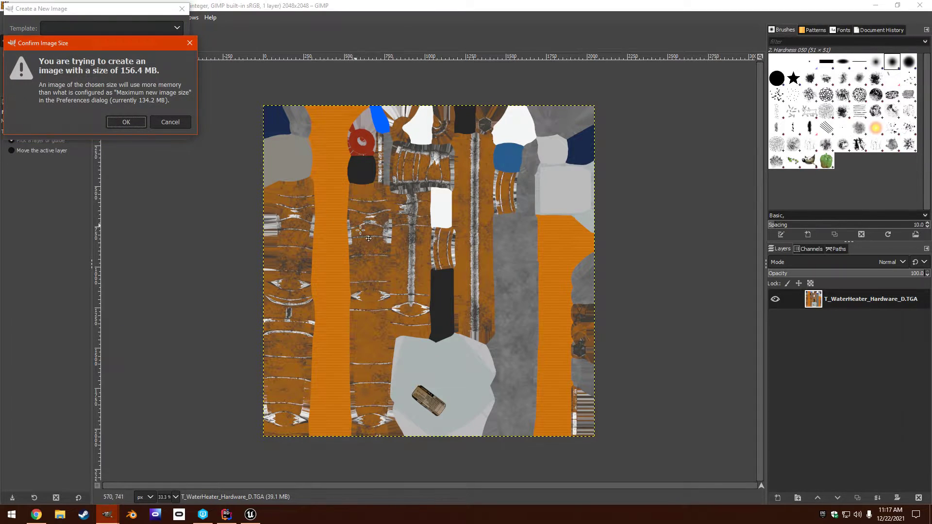
{"action": "left_click", "coordinate": [126, 122]}
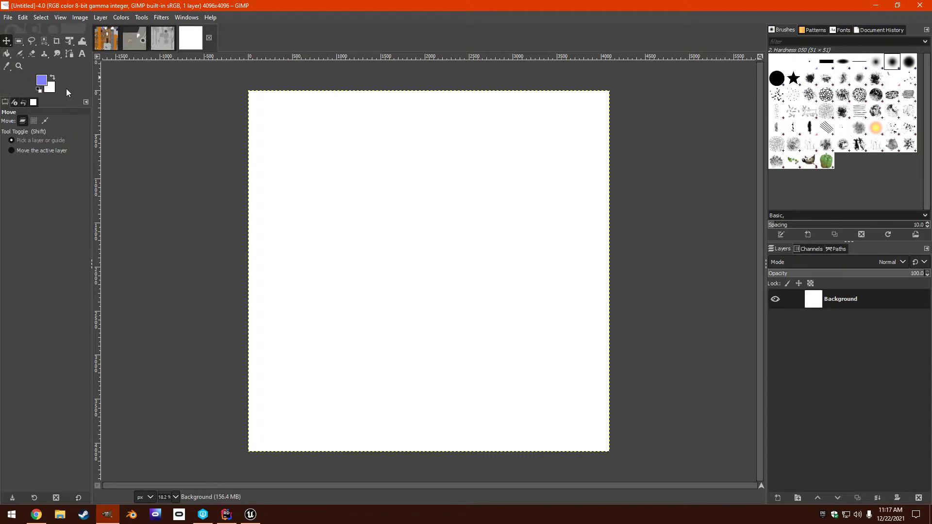
Step: Copy the whole Hardware diffuse texture and paste it into the blank 4096 image
{"action": "left_click", "coordinate": [107, 43]}
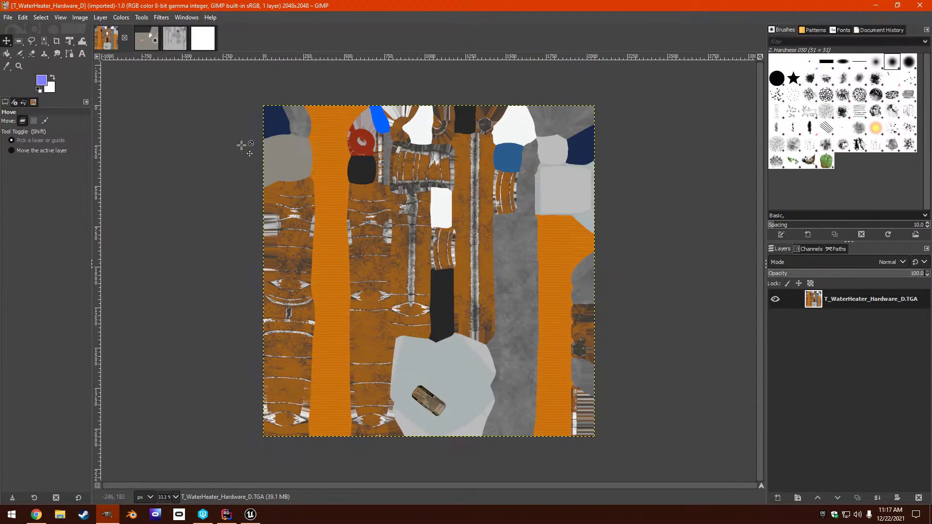
{"action": "key", "text": "ctrl+a"}
{"action": "key", "text": "ctrl+c"}
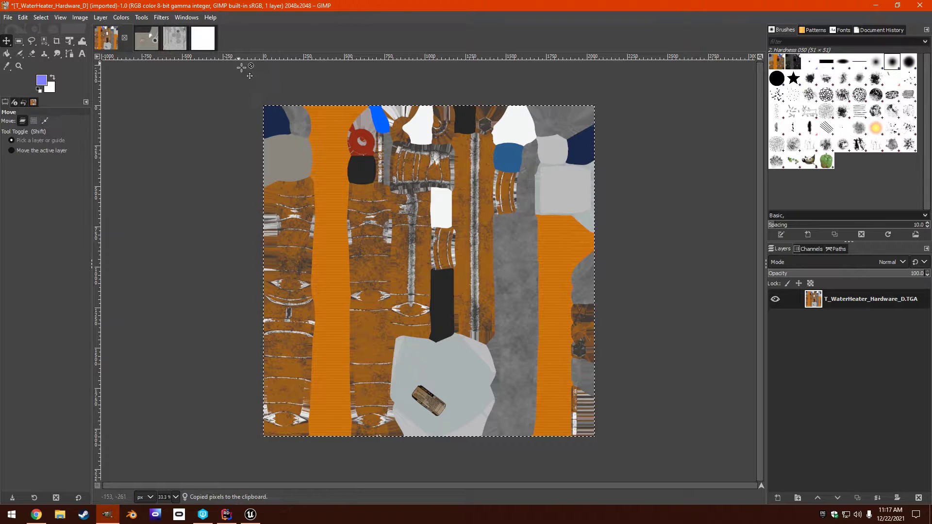
{"action": "left_click", "coordinate": [202, 38]}
{"action": "key", "text": "ctrl+v"}
Step: Move the paste into the atlas's top-left corner, anchor it, and return to Hardware_D
{"action": "left_click_drag", "start_coordinate": [418, 218], "coordinate": [329, 131]}
{"action": "scroll", "coordinate": [244, 106], "scroll_direction": "up", "scroll_amount": 4, "text": "ctrl"}
{"action": "scroll", "coordinate": [244, 105], "scroll_direction": "up", "scroll_amount": 5, "text": "ctrl"}
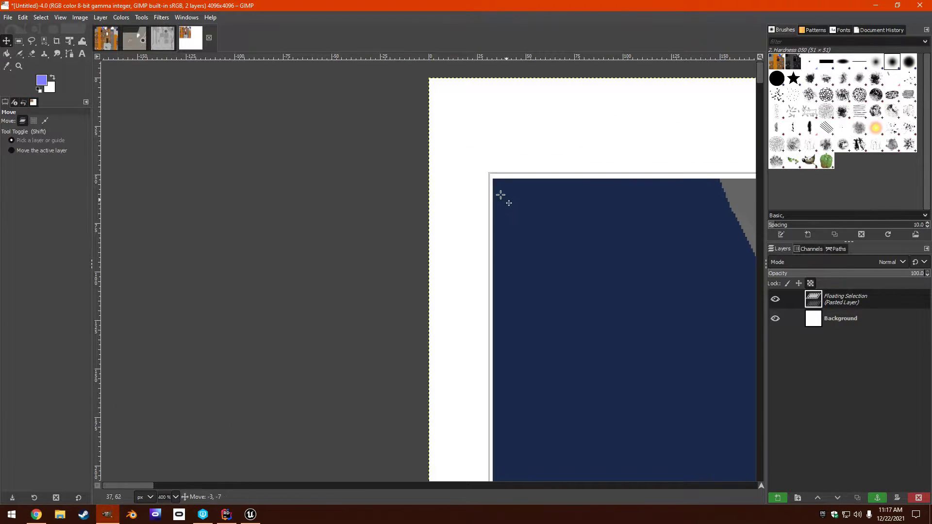
{"action": "scroll", "coordinate": [451, 78], "scroll_direction": "up", "scroll_amount": 6, "text": "ctrl"}
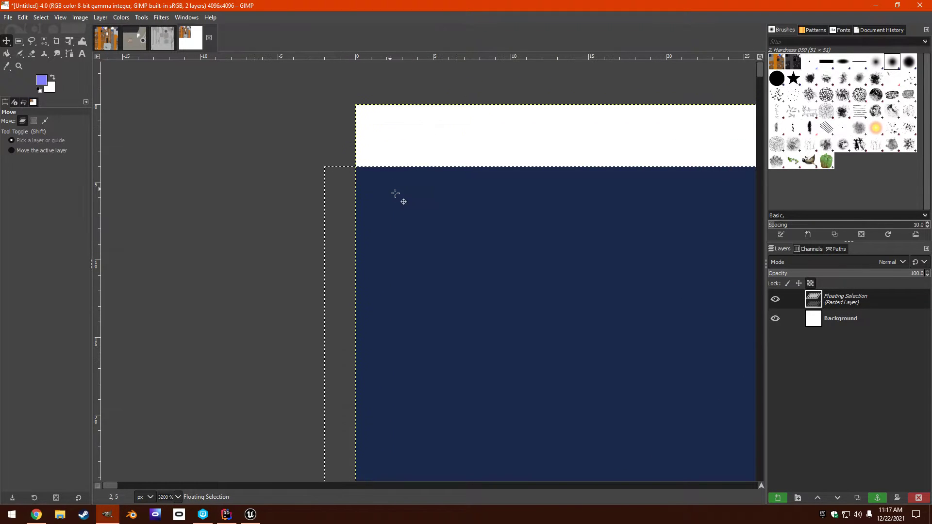
{"action": "left_click_drag", "start_coordinate": [398, 194], "coordinate": [434, 138]}
{"action": "scroll", "coordinate": [440, 146], "scroll_direction": "down", "scroll_amount": 18, "text": "ctrl"}
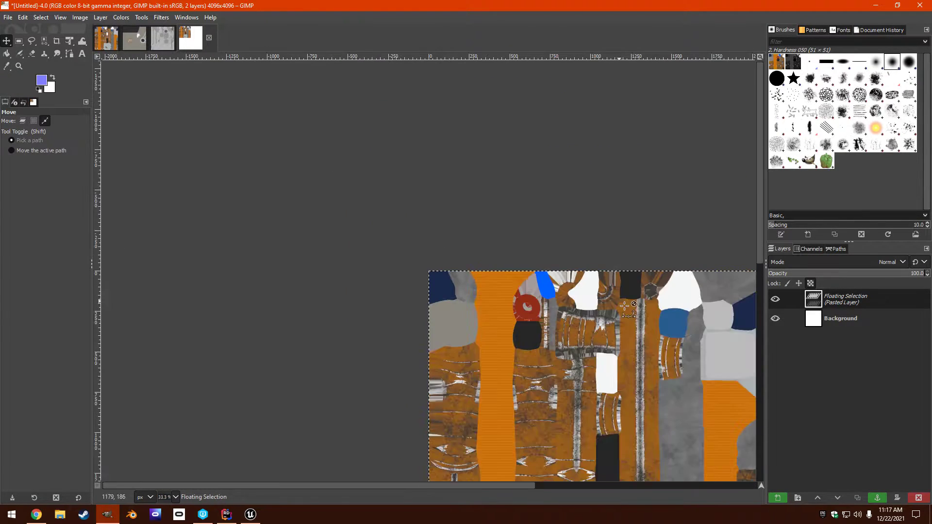
{"action": "scroll", "coordinate": [666, 377], "scroll_direction": "up", "scroll_amount": 4, "text": "ctrl"}
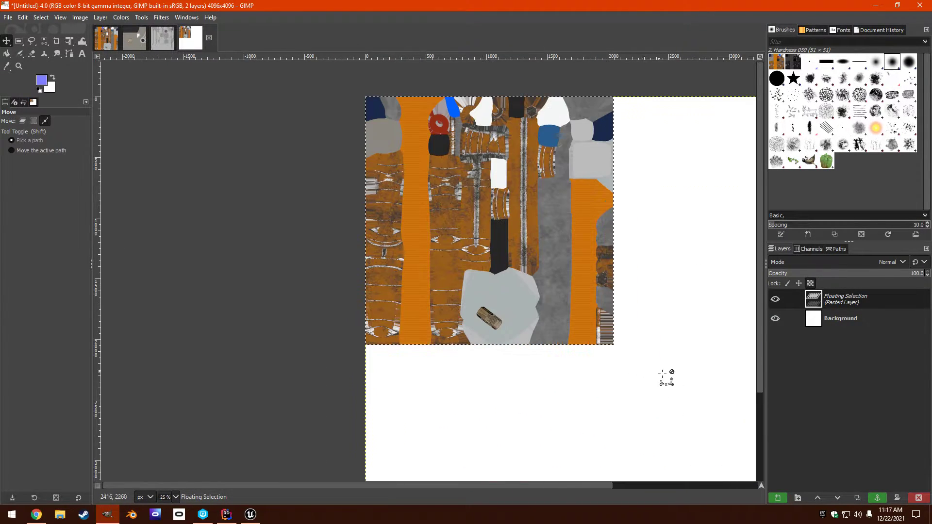
{"action": "right_click", "coordinate": [840, 298]}
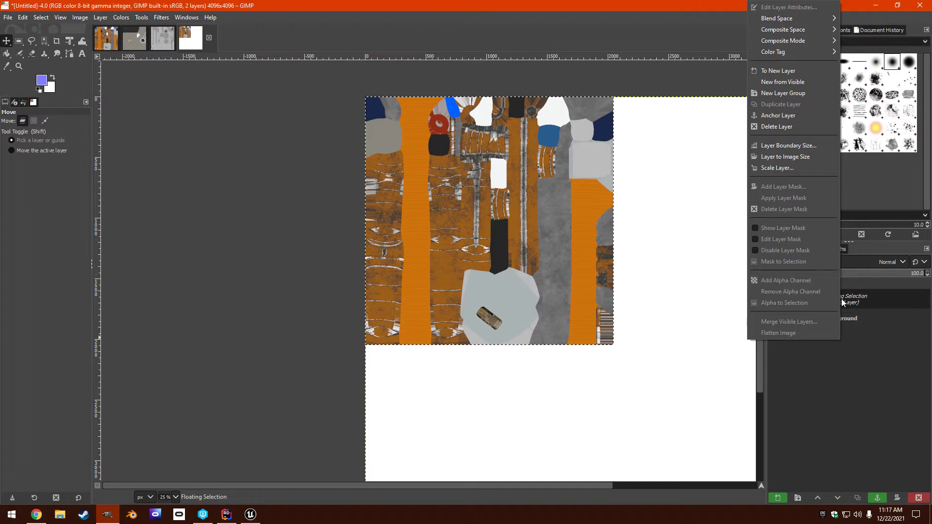
{"action": "left_click", "coordinate": [793, 116]}
{"action": "left_click", "coordinate": [106, 45]}
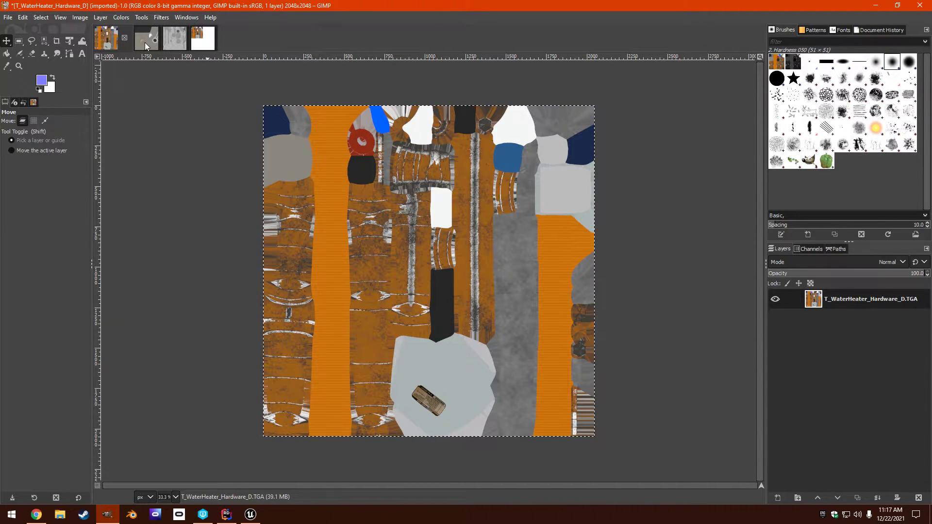
Step: Copy the whole Tank diffuse texture and paste it into the untitled atlas
{"action": "left_click", "coordinate": [145, 44]}
{"action": "key", "text": "ctrl+a"}
{"action": "key", "text": "ctrl+c"}
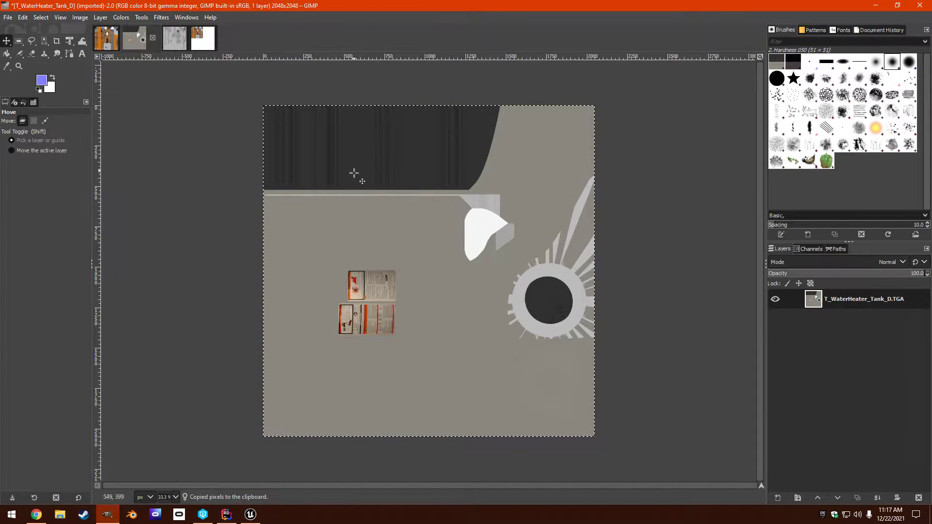
{"action": "left_click", "coordinate": [202, 38]}
{"action": "key", "text": "ctrl+v"}
Step: Align the tank paste with the atlas's top-right corner and anchor it
{"action": "left_click_drag", "start_coordinate": [631, 272], "coordinate": [742, 222]}
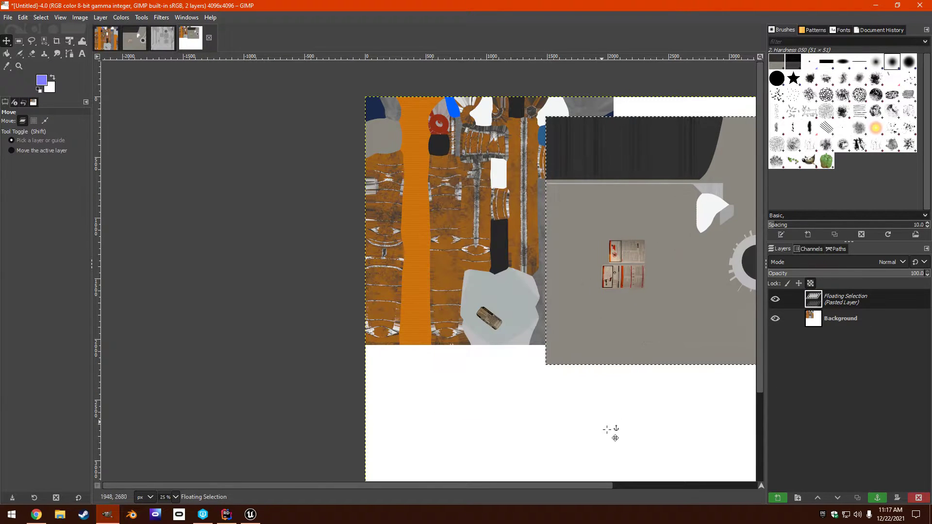
{"action": "scroll", "coordinate": [592, 487], "scroll_direction": "right", "scroll_amount": 3}
{"action": "scroll", "coordinate": [665, 422], "scroll_direction": "up", "scroll_amount": 3, "text": "ctrl"}
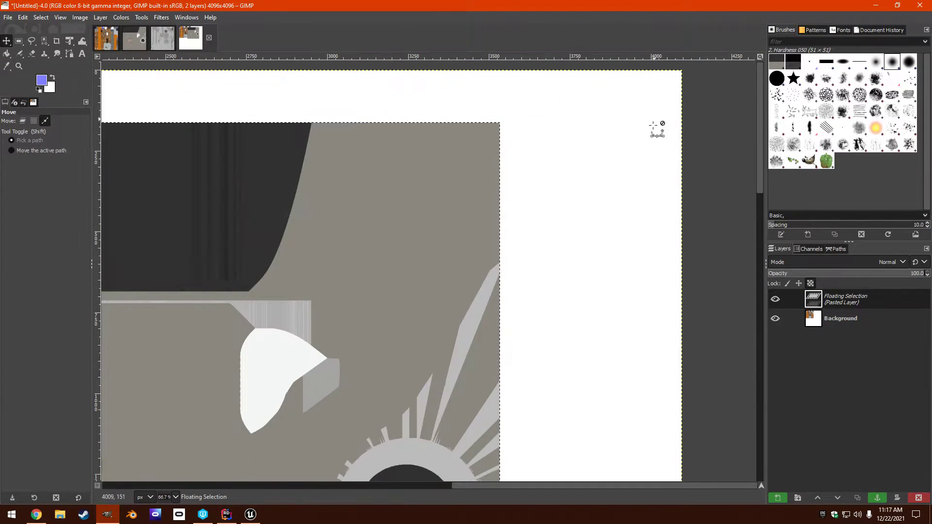
{"action": "left_click_drag", "start_coordinate": [636, 133], "coordinate": [597, 167]}
{"action": "scroll", "coordinate": [660, 141], "scroll_direction": "up", "scroll_amount": 4, "text": "ctrl"}
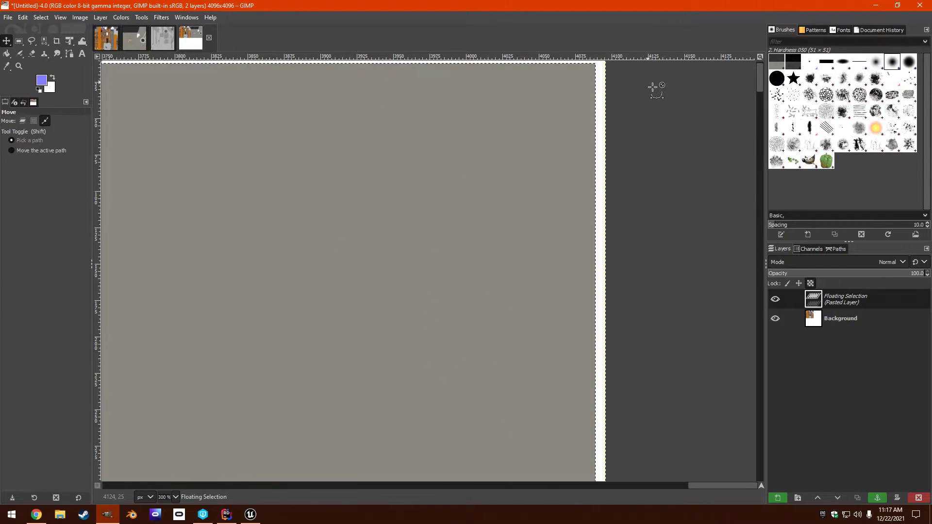
{"action": "scroll", "coordinate": [652, 87], "scroll_direction": "up", "scroll_amount": 2, "text": "ctrl"}
{"action": "left_click_drag", "start_coordinate": [597, 98], "coordinate": [567, 89]}
{"action": "scroll", "coordinate": [613, 73], "scroll_direction": "up", "scroll_amount": 5, "text": "ctrl"}
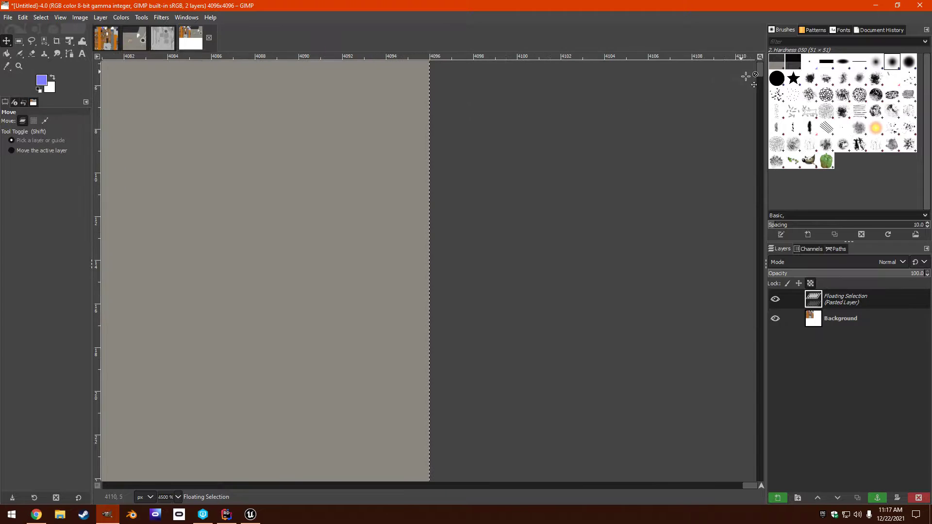
{"action": "scroll", "coordinate": [759, 78], "scroll_direction": "up", "scroll_amount": 2}
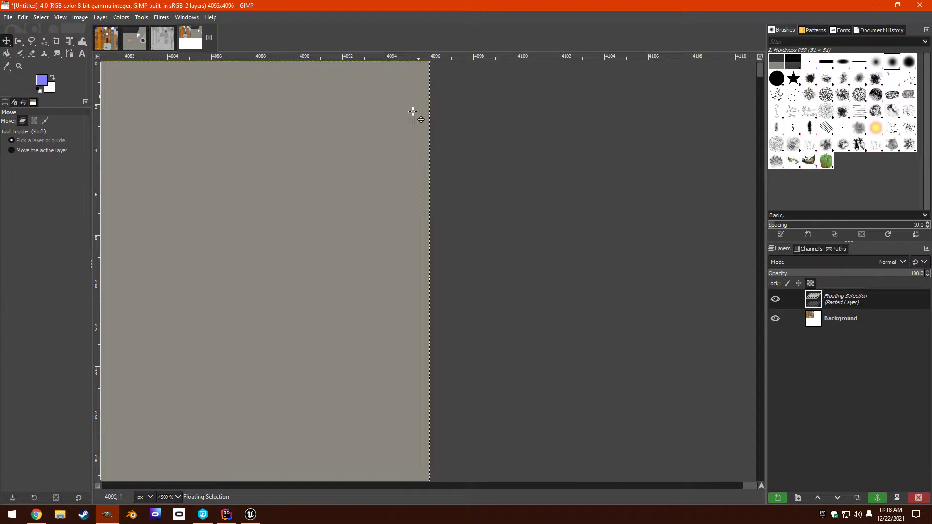
{"action": "scroll", "coordinate": [399, 115], "scroll_direction": "down", "scroll_amount": 8, "text": "ctrl"}
{"action": "scroll", "coordinate": [253, 338], "scroll_direction": "down", "scroll_amount": 6, "text": "ctrl"}
{"action": "scroll", "coordinate": [183, 443], "scroll_direction": "up", "scroll_amount": 4, "text": "ctrl"}
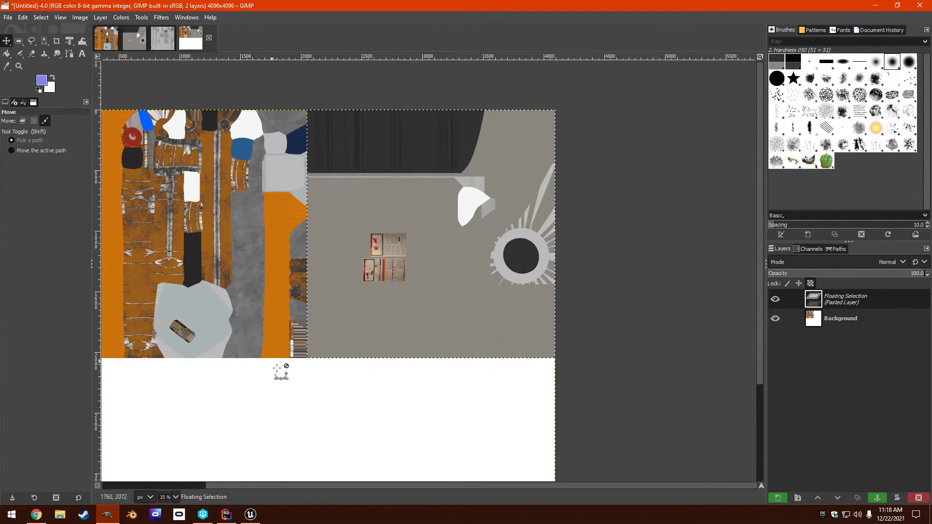
{"action": "scroll", "coordinate": [473, 334], "scroll_direction": "up", "scroll_amount": 2, "text": "ctrl"}
{"action": "right_click", "coordinate": [851, 300]}
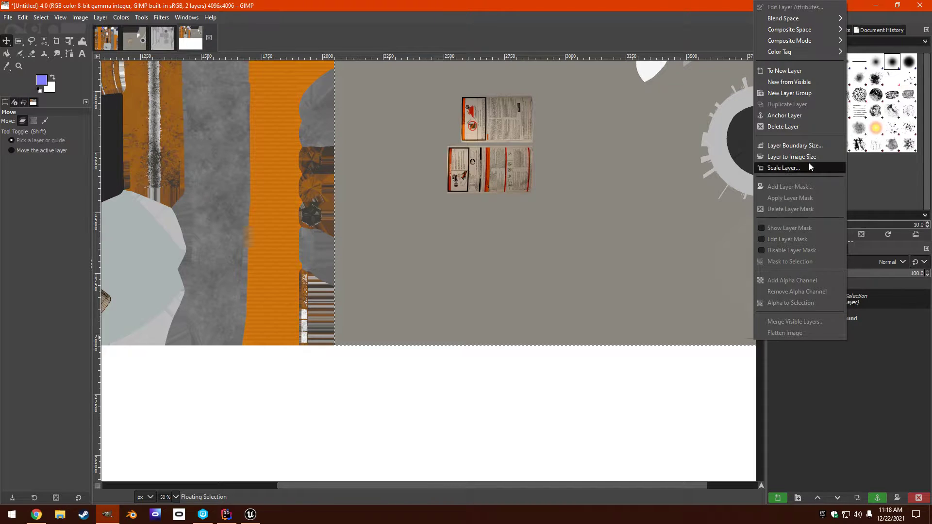
{"action": "left_click", "coordinate": [784, 115]}
Step: Paste the Vent diffuse texture into the untitled atlas
{"action": "left_click", "coordinate": [130, 44]}
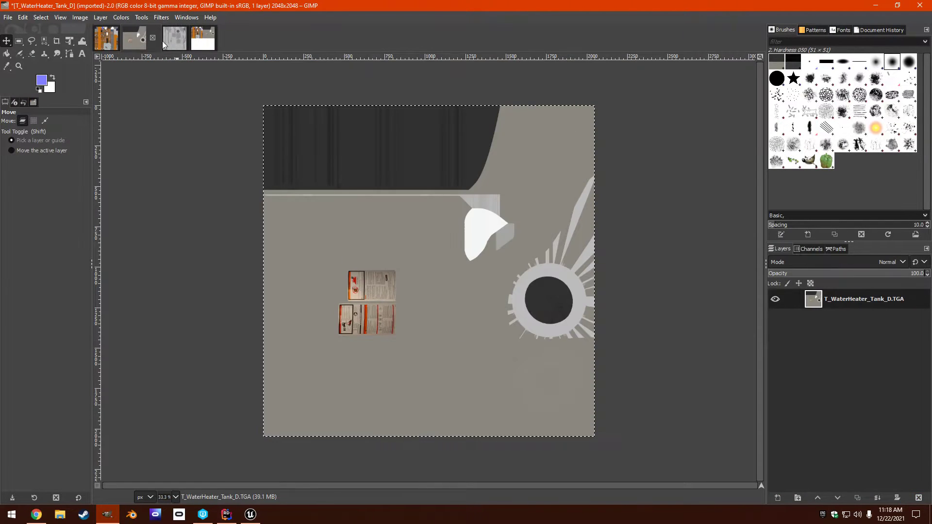
{"action": "left_click", "coordinate": [170, 43]}
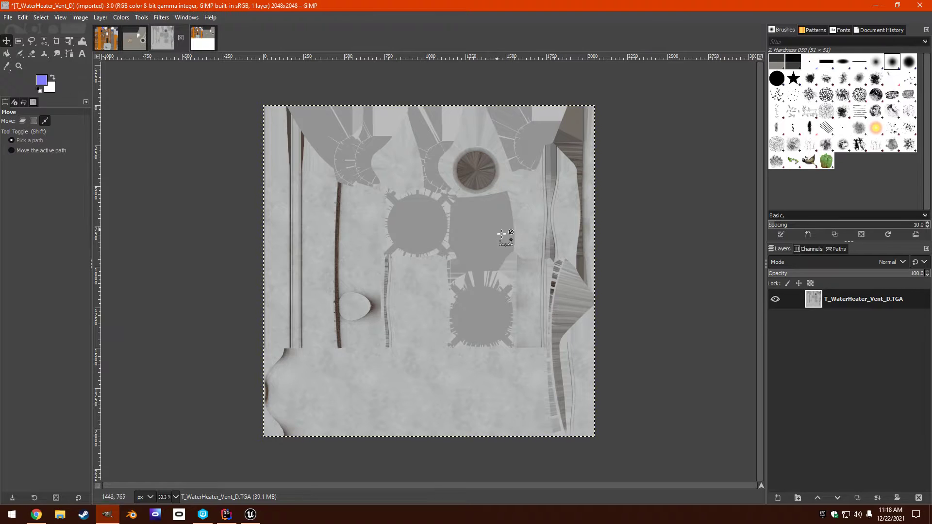
{"action": "left_click", "coordinate": [203, 42]}
{"action": "scroll", "coordinate": [415, 240], "scroll_direction": "down", "scroll_amount": 5}
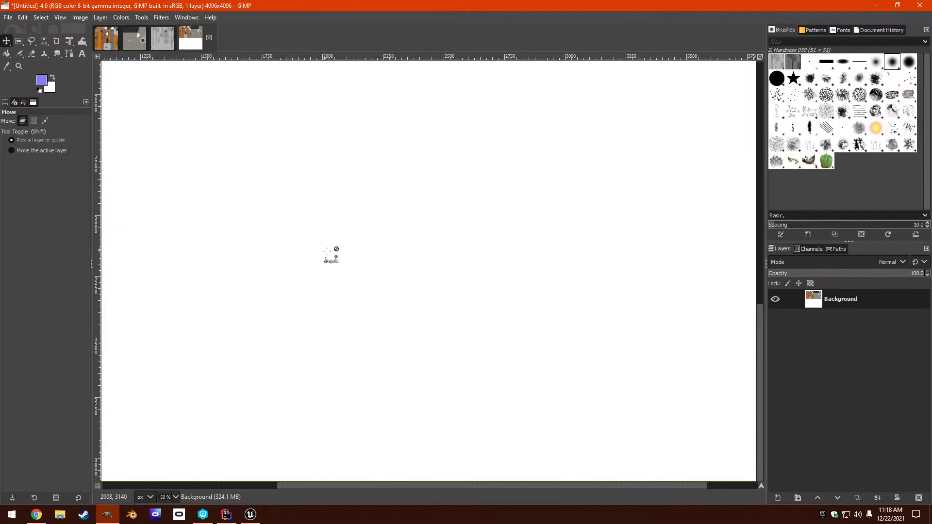
{"action": "scroll", "coordinate": [301, 237], "scroll_direction": "down", "scroll_amount": 4, "text": "ctrl"}
{"action": "scroll", "coordinate": [286, 218], "scroll_direction": "up", "scroll_amount": 1, "text": "ctrl"}
{"action": "key", "text": "ctrl+v"}
Step: Move the vent paste flush into the atlas's bottom-left corner and anchor it
{"action": "left_click_drag", "start_coordinate": [291, 206], "coordinate": [202, 244]}
{"action": "key", "text": "1"}
{"action": "scroll", "coordinate": [156, 158], "scroll_direction": "up", "scroll_amount": 3, "text": "ctrl"}
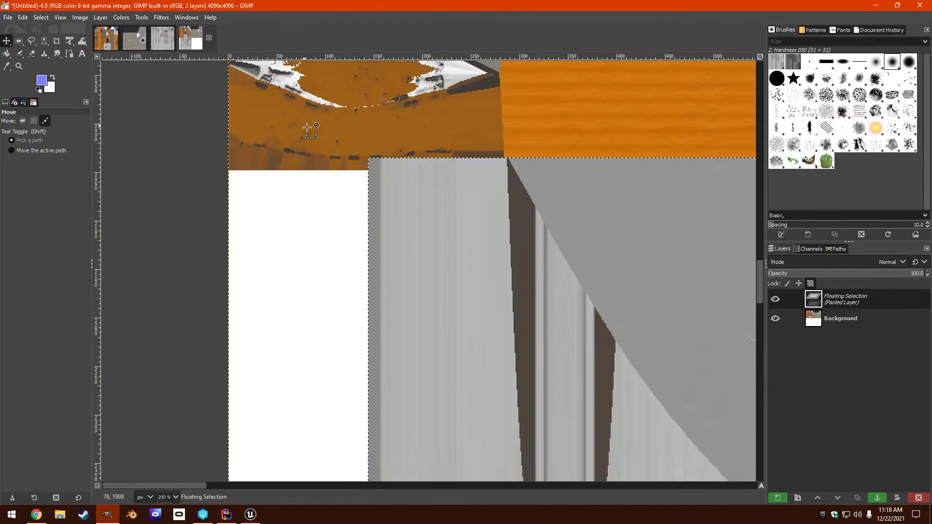
{"action": "scroll", "coordinate": [191, 191], "scroll_direction": "up", "scroll_amount": 4, "text": "ctrl"}
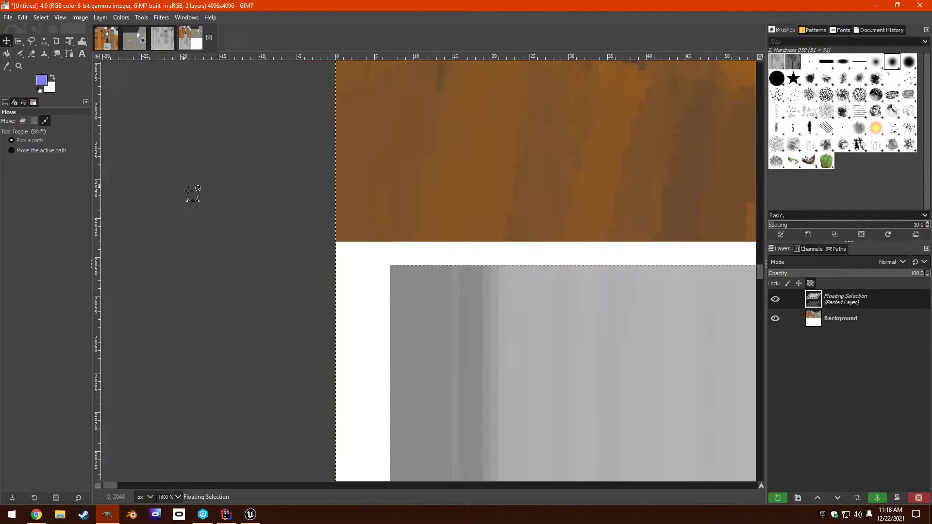
{"action": "scroll", "coordinate": [278, 214], "scroll_direction": "up", "scroll_amount": 2, "text": "ctrl"}
{"action": "left_click_drag", "start_coordinate": [544, 343], "coordinate": [474, 316]}
{"action": "scroll", "coordinate": [485, 265], "scroll_direction": "down", "scroll_amount": 15, "text": "ctrl"}
{"action": "scroll", "coordinate": [709, 381], "scroll_direction": "up", "scroll_amount": 6, "text": "ctrl"}
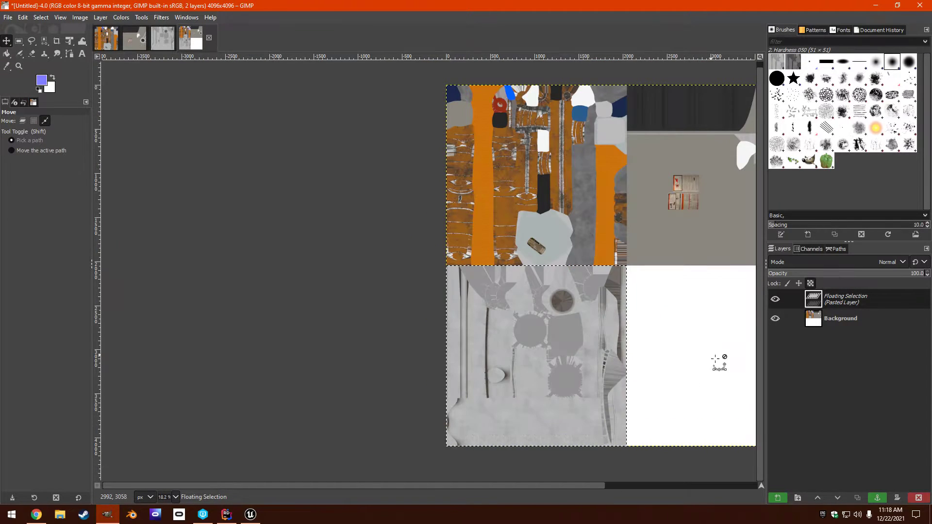
{"action": "right_click", "coordinate": [863, 301]}
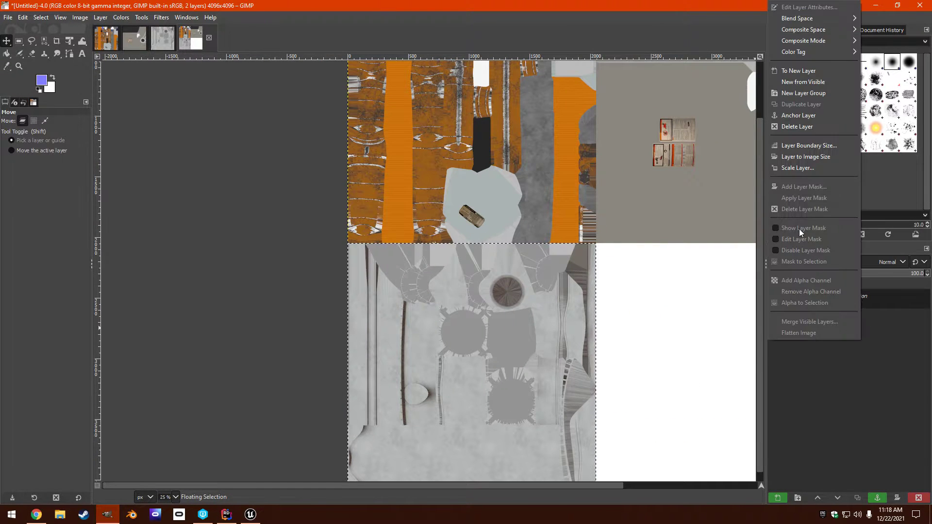
{"action": "left_click", "coordinate": [806, 117]}
{"action": "scroll", "coordinate": [582, 231], "scroll_direction": "down", "scroll_amount": 1, "text": "ctrl"}
{"action": "scroll", "coordinate": [553, 486], "scroll_direction": "right", "scroll_amount": 3}
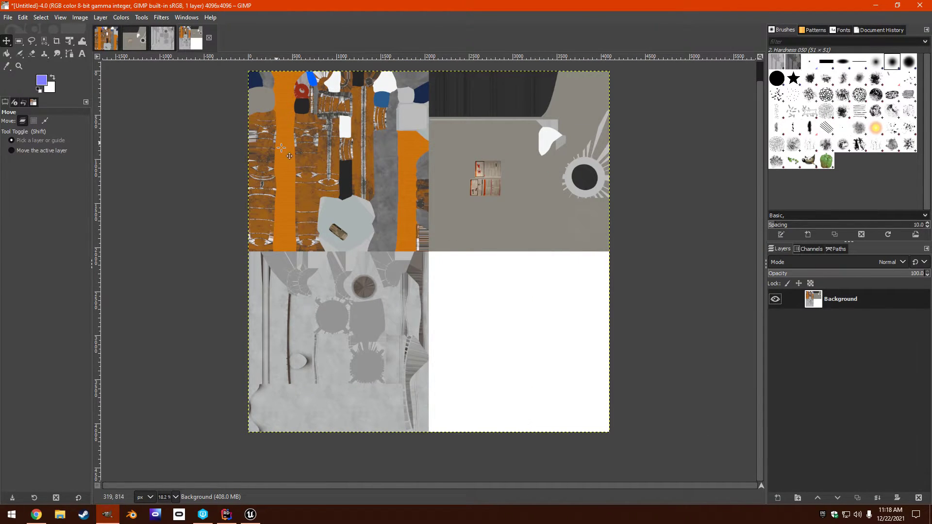
Step: Export the atlas to Documents as T_WaterHeater_D.TGA, confirm TGA options, then Close All
{"action": "left_click", "coordinate": [8, 18]}
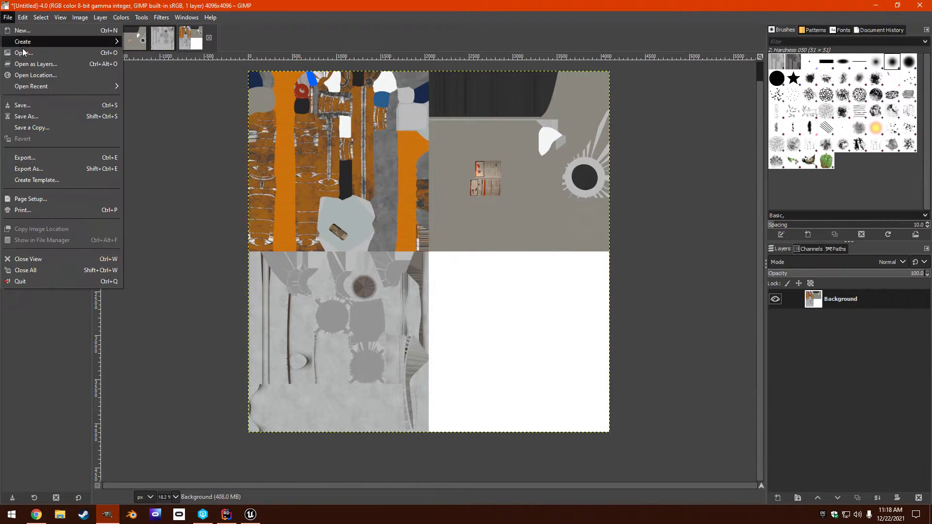
{"action": "left_click", "coordinate": [39, 171]}
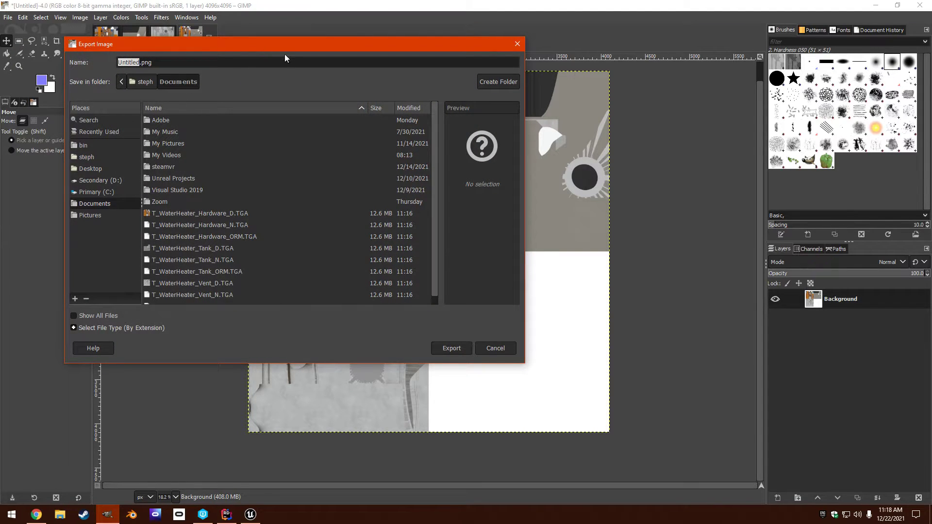
{"action": "type", "text": "T_WaterHeater_D"}
{"action": "key", "text": "Right"}
{"action": "key", "text": "shift+End"}
{"action": "type", "text": "TGA"}
{"action": "left_click", "coordinate": [462, 348]}
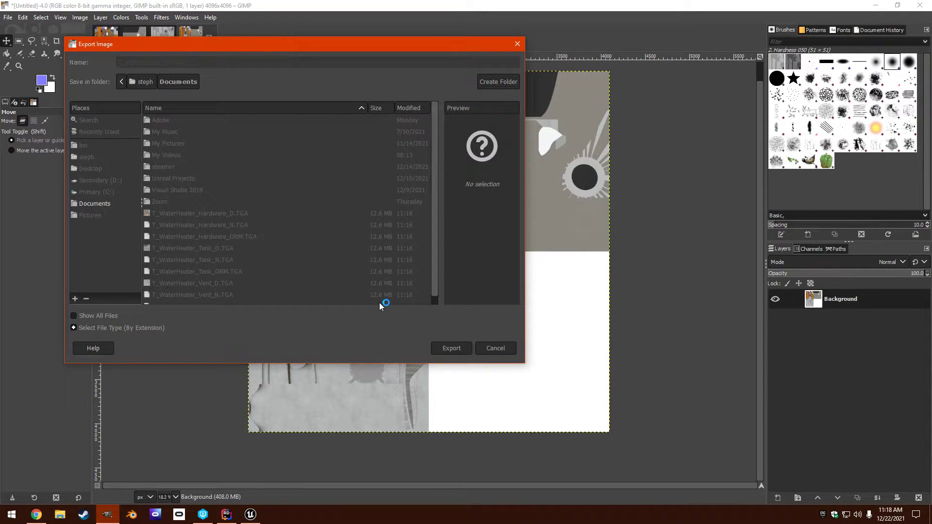
{"action": "left_click", "coordinate": [471, 298]}
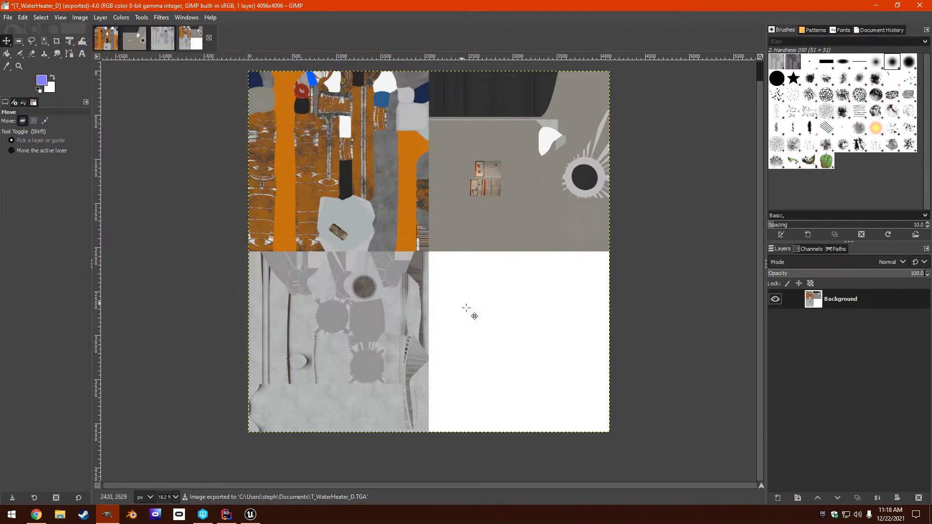
{"action": "left_click", "coordinate": [7, 18]}
{"action": "left_click", "coordinate": [56, 269]}
Step: Discard unsaved changes, then open the Hardware, Tank and Vent _N normal TGA files
{"action": "left_click", "coordinate": [206, 223]}
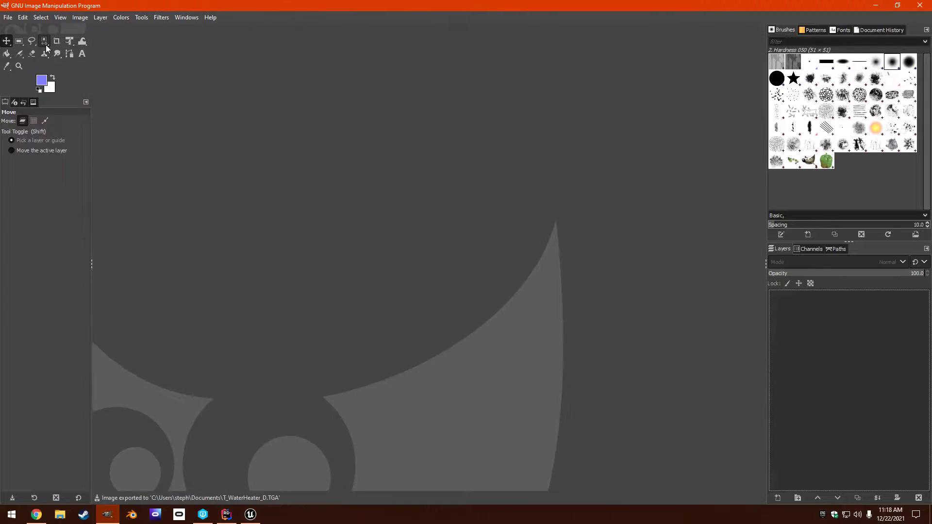
{"action": "left_click", "coordinate": [8, 18]}
{"action": "left_click", "coordinate": [29, 53]}
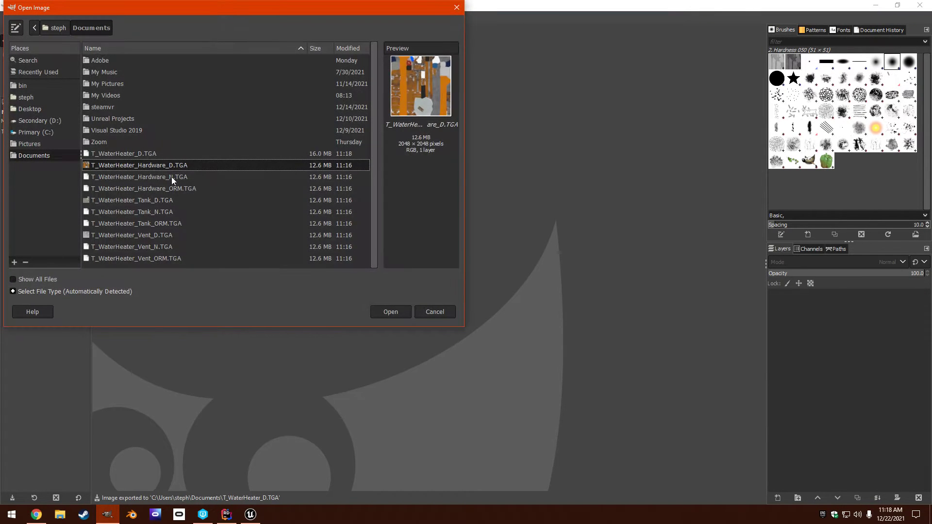
{"action": "left_click", "coordinate": [151, 177]}
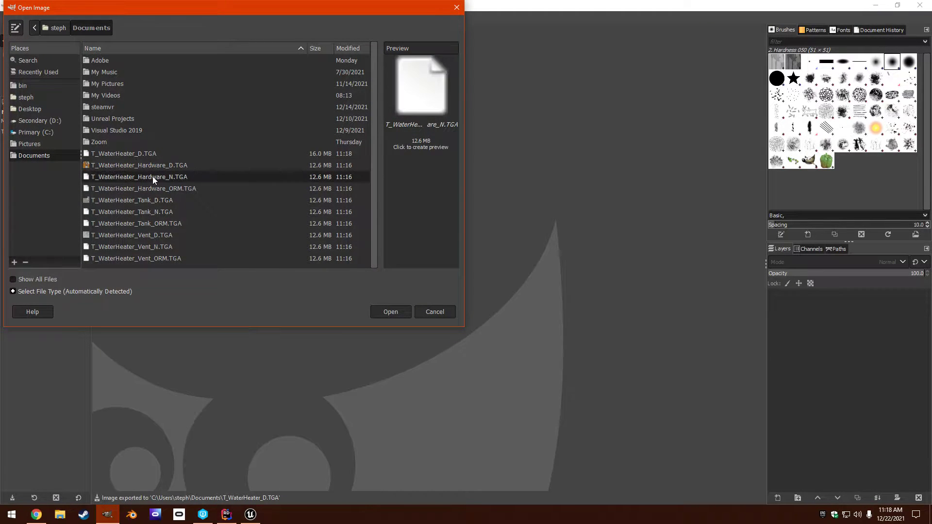
{"action": "left_click", "coordinate": [153, 211], "text": "ctrl"}
{"action": "left_click", "coordinate": [149, 246], "text": "ctrl"}
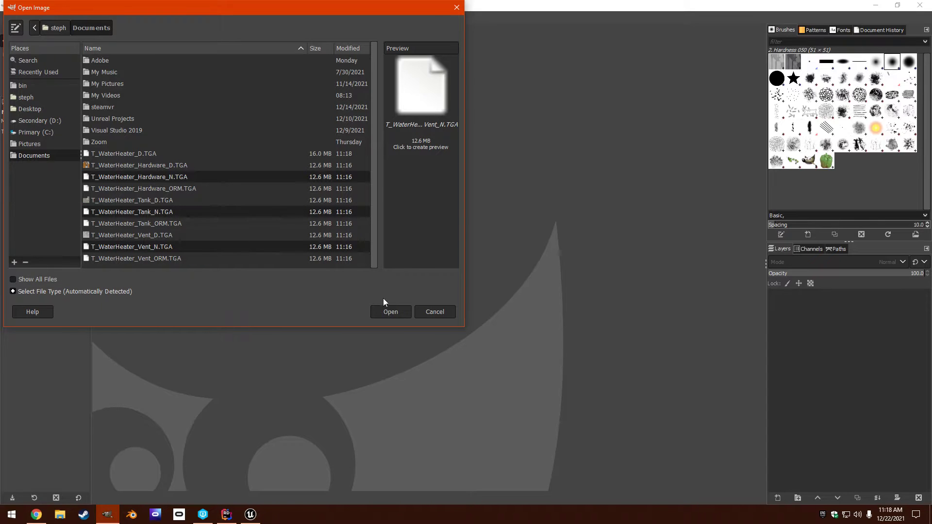
{"action": "left_click", "coordinate": [393, 313]}
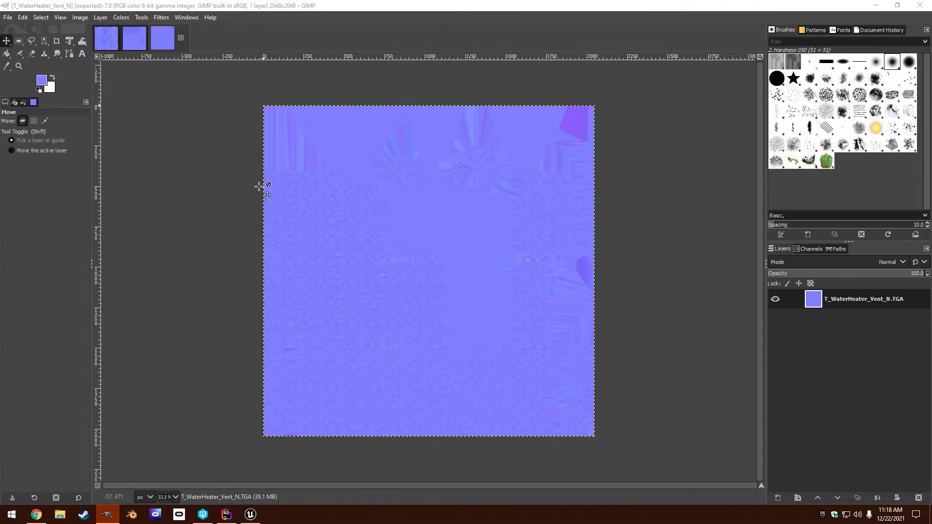
Step: Create a new 4096 × 4096 image, accepting the large-image memory warning
{"action": "left_click", "coordinate": [8, 18]}
{"action": "left_click", "coordinate": [21, 27]}
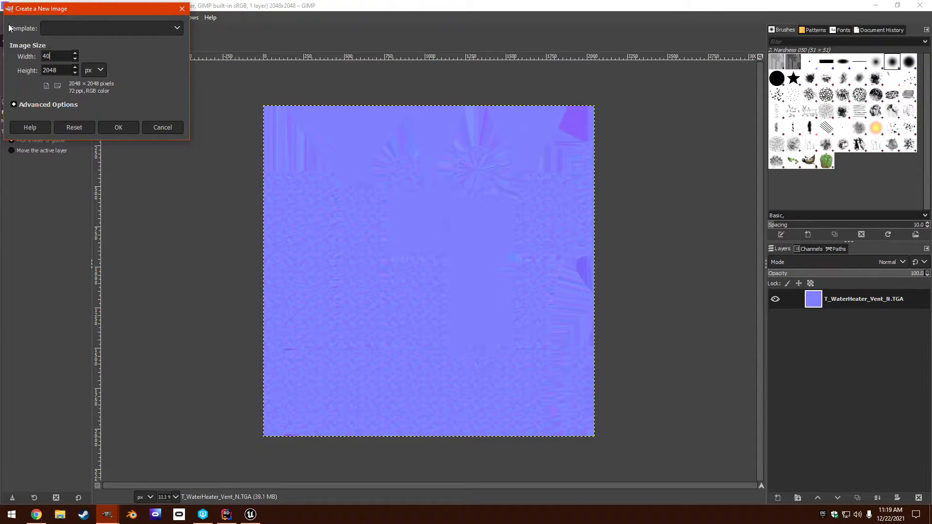
{"action": "type", "text": "4096"}
{"action": "left_click", "coordinate": [126, 132]}
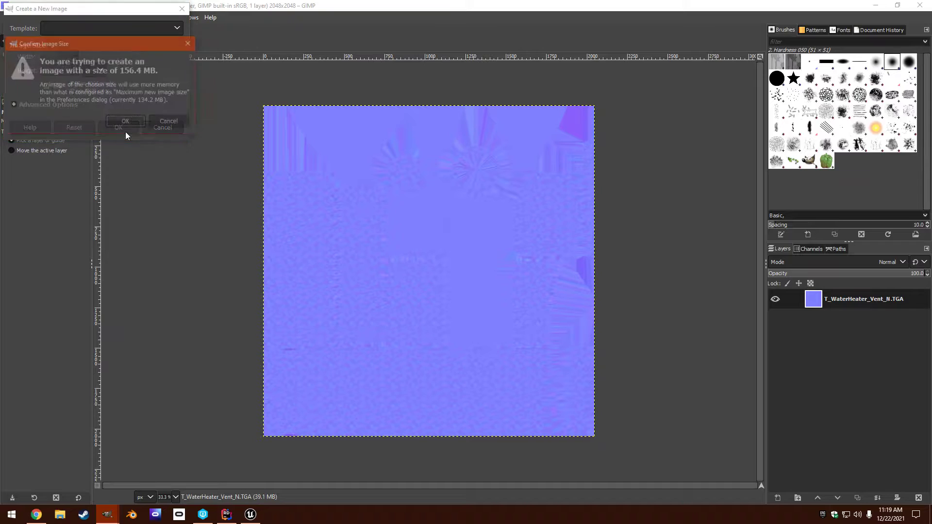
{"action": "left_click", "coordinate": [121, 124]}
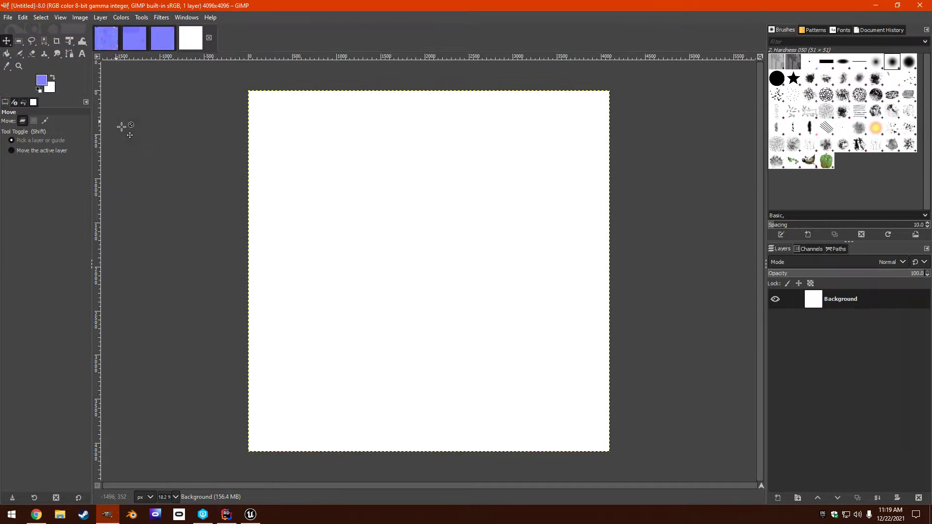
{"action": "left_click", "coordinate": [106, 38]}
{"action": "left_click", "coordinate": [197, 42]}
Step: Set the background colour to black and fill the new canvas with it
{"action": "left_click", "coordinate": [23, 17]}
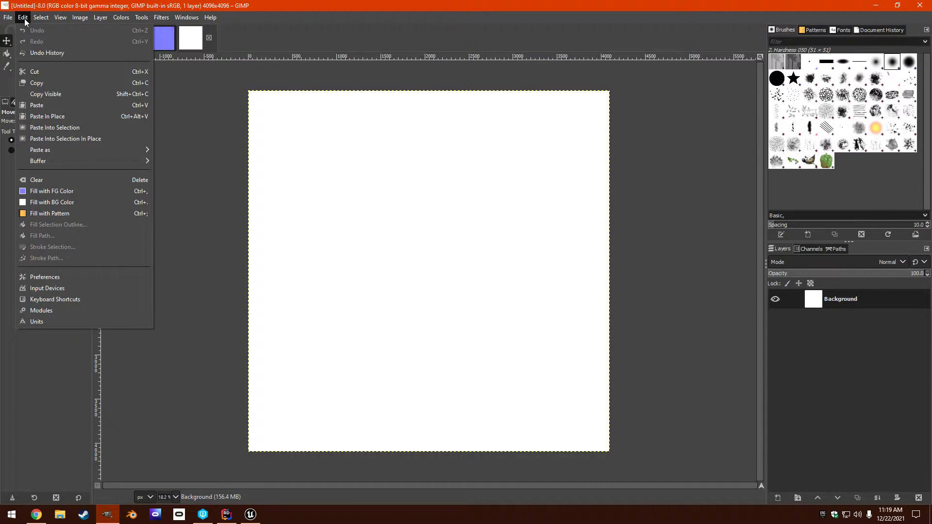
{"action": "left_click", "coordinate": [23, 19]}
{"action": "left_click", "coordinate": [53, 89]}
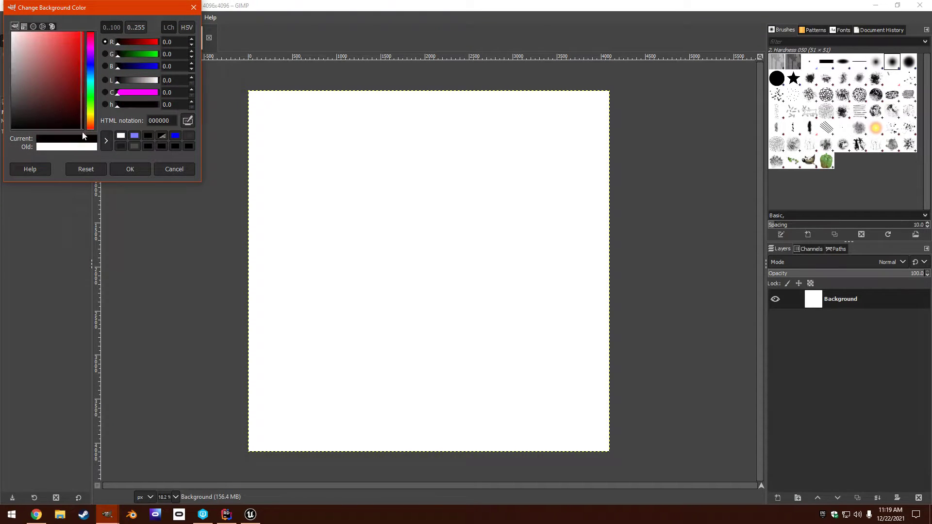
{"action": "left_click", "coordinate": [129, 170]}
{"action": "left_click", "coordinate": [24, 18]}
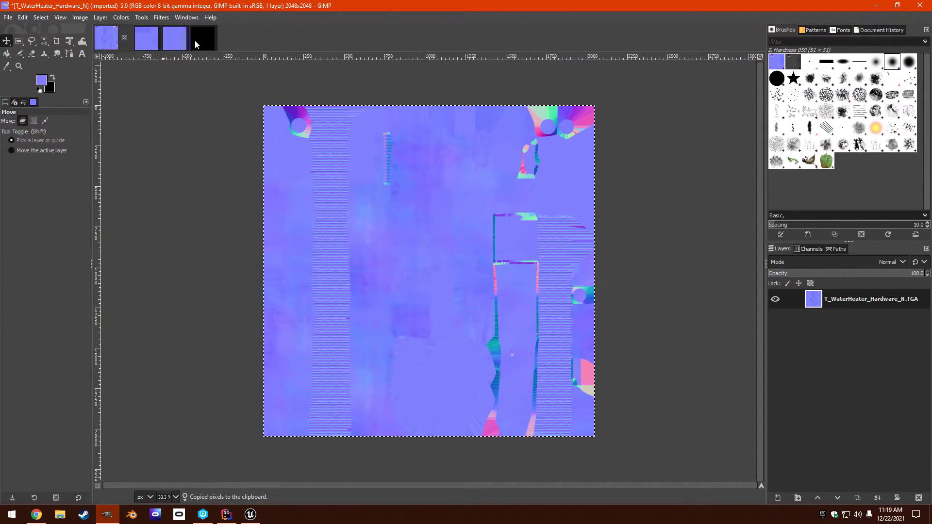
Step: Paste the hardware normal map into the atlas's top-left quarter and anchor it
{"action": "left_click", "coordinate": [203, 38]}
{"action": "key", "text": "ctrl+v"}
{"action": "left_click_drag", "start_coordinate": [423, 221], "coordinate": [337, 131]}
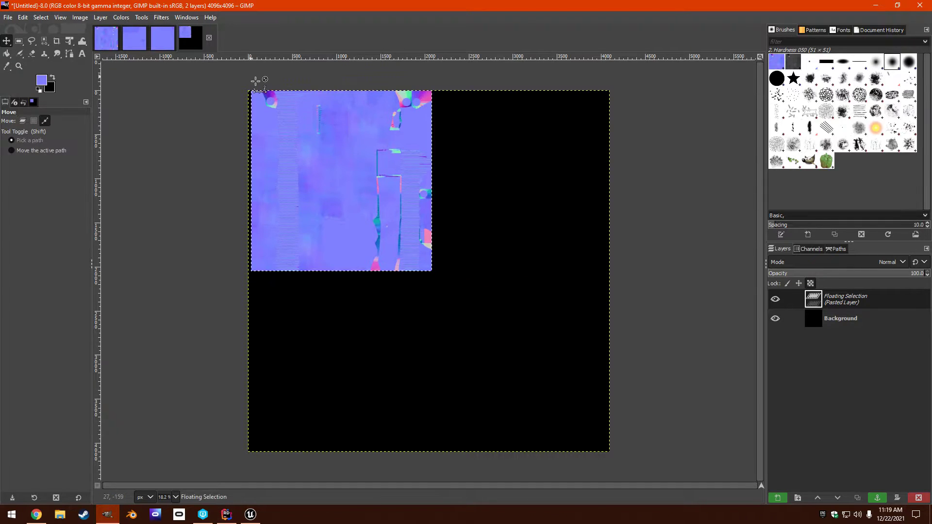
{"action": "scroll", "coordinate": [255, 92], "scroll_direction": "up", "scroll_amount": 9, "text": "ctrl"}
{"action": "scroll", "coordinate": [488, 254], "scroll_direction": "up", "scroll_amount": 8, "text": "ctrl"}
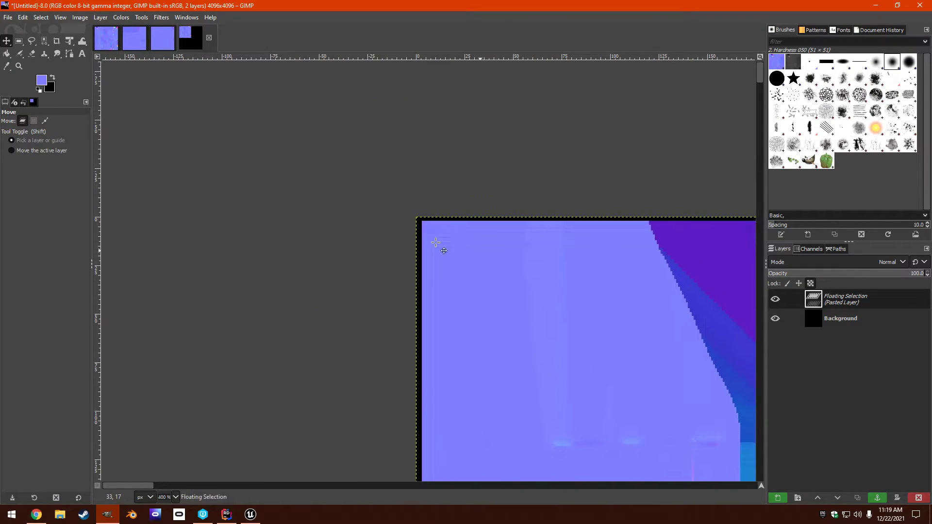
{"action": "left_click_drag", "start_coordinate": [491, 243], "coordinate": [473, 229]}
{"action": "scroll", "coordinate": [473, 229], "scroll_direction": "down", "scroll_amount": 20, "text": "ctrl"}
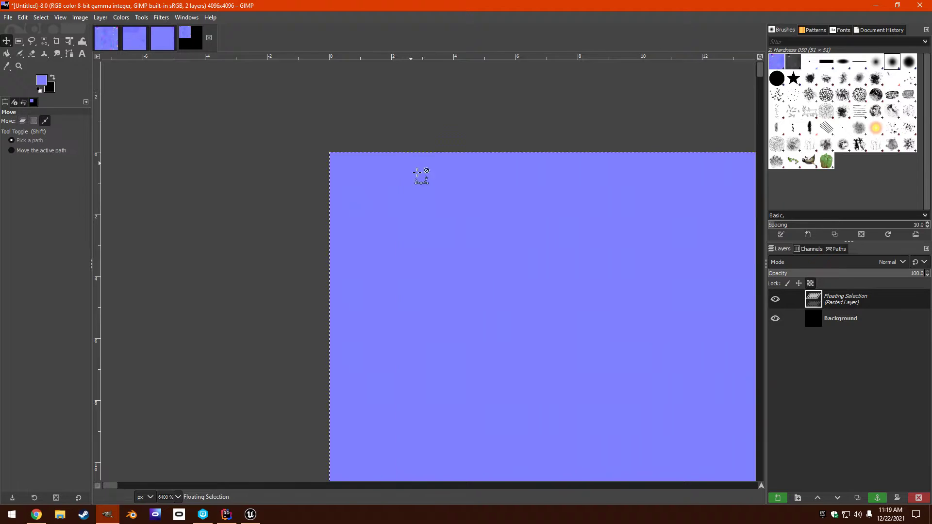
{"action": "scroll", "coordinate": [717, 421], "scroll_direction": "up", "scroll_amount": 3, "text": "ctrl"}
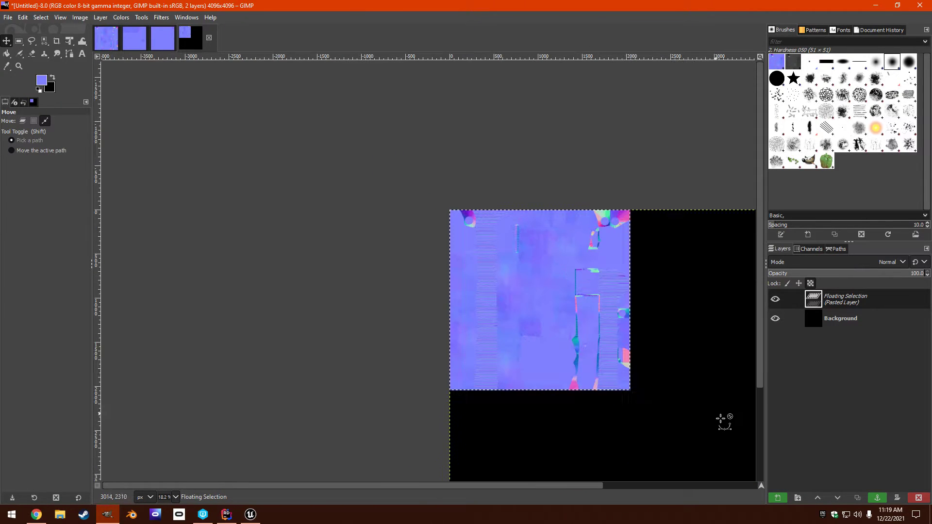
{"action": "right_click", "coordinate": [848, 306]}
{"action": "left_click", "coordinate": [801, 115]}
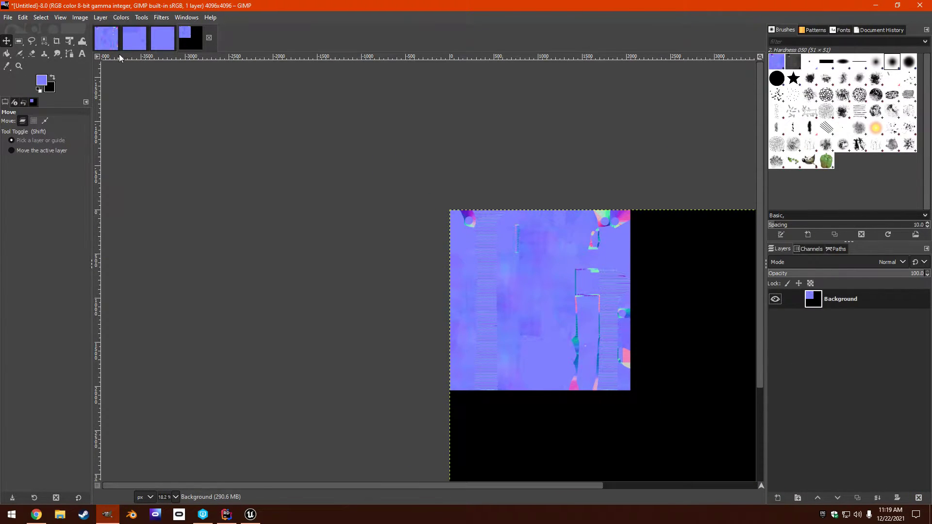
Step: Copy the tank normal map into the atlas's top-right quarter and anchor it
{"action": "left_click", "coordinate": [134, 41]}
{"action": "key", "text": "ctrl+c"}
{"action": "left_click", "coordinate": [202, 38]}
{"action": "key", "text": "ctrl+v"}
{"action": "left_click_drag", "start_coordinate": [596, 313], "coordinate": [672, 285]}
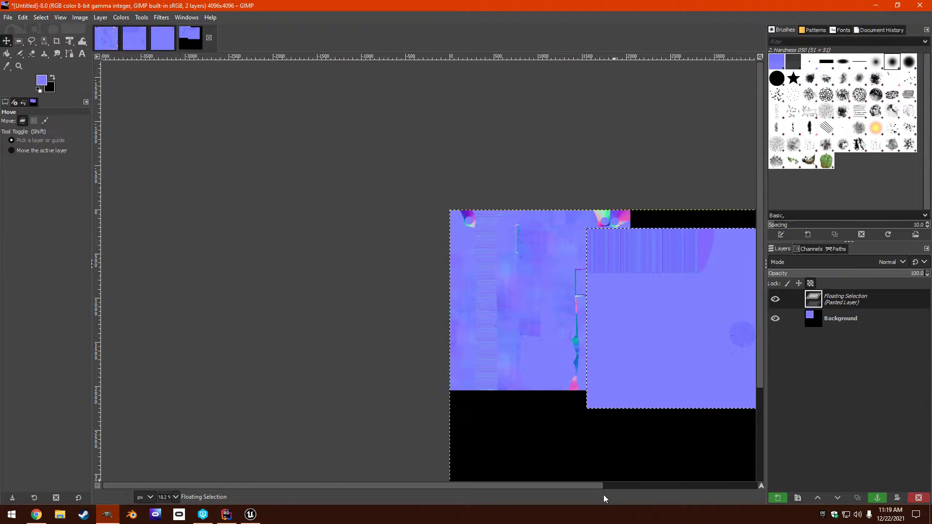
{"action": "left_click", "coordinate": [657, 484]}
{"action": "scroll", "coordinate": [622, 224], "scroll_direction": "up", "scroll_amount": 6, "text": "ctrl"}
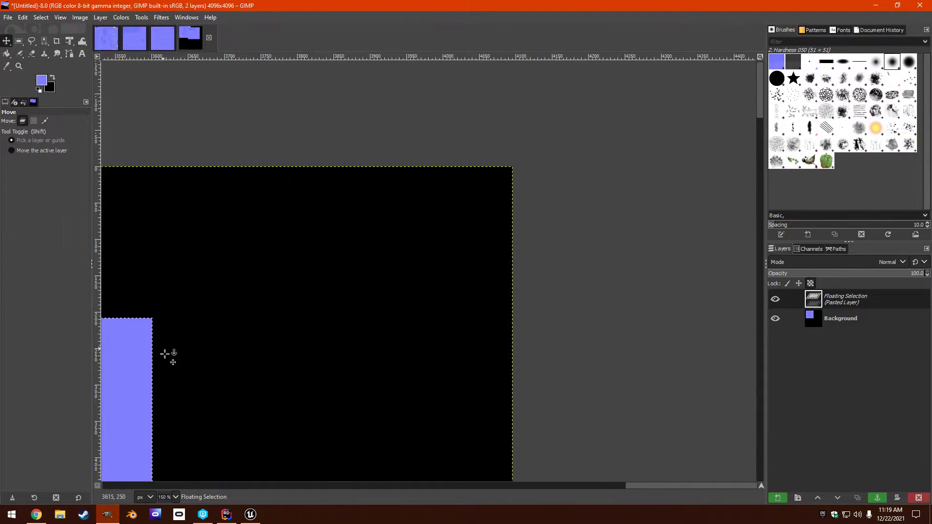
{"action": "scroll", "coordinate": [504, 155], "scroll_direction": "up", "scroll_amount": 5, "text": "ctrl"}
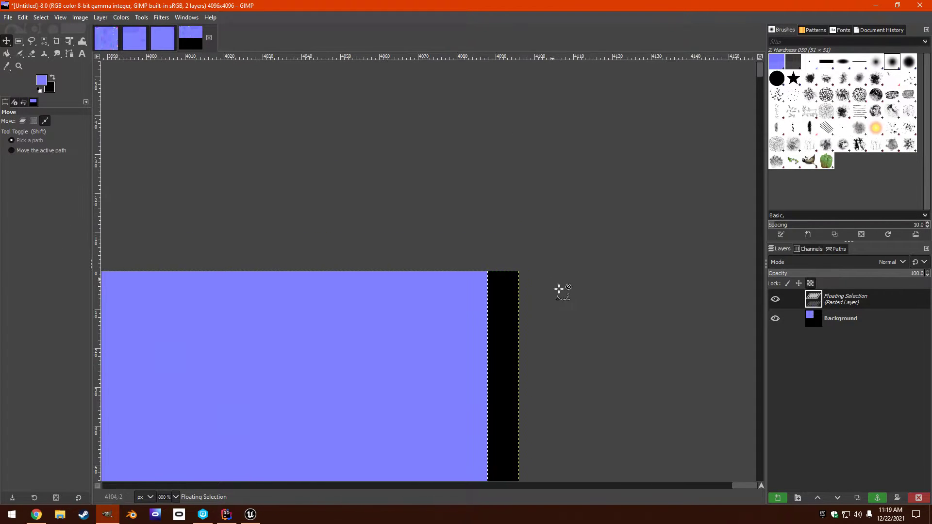
{"action": "scroll", "coordinate": [486, 342], "scroll_direction": "up", "scroll_amount": 3, "text": "ctrl"}
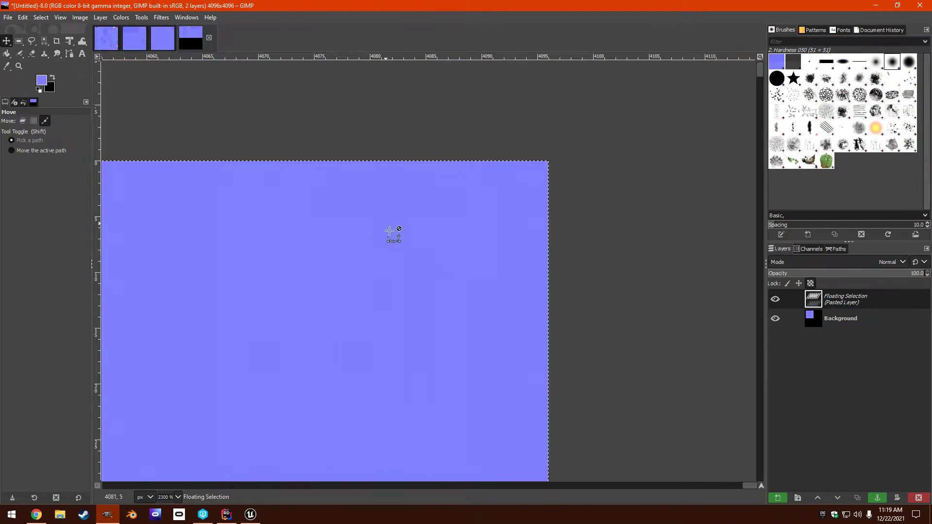
{"action": "scroll", "coordinate": [283, 357], "scroll_direction": "down", "scroll_amount": 19, "text": "ctrl"}
{"action": "scroll", "coordinate": [271, 333], "scroll_direction": "up", "scroll_amount": 7, "text": "ctrl"}
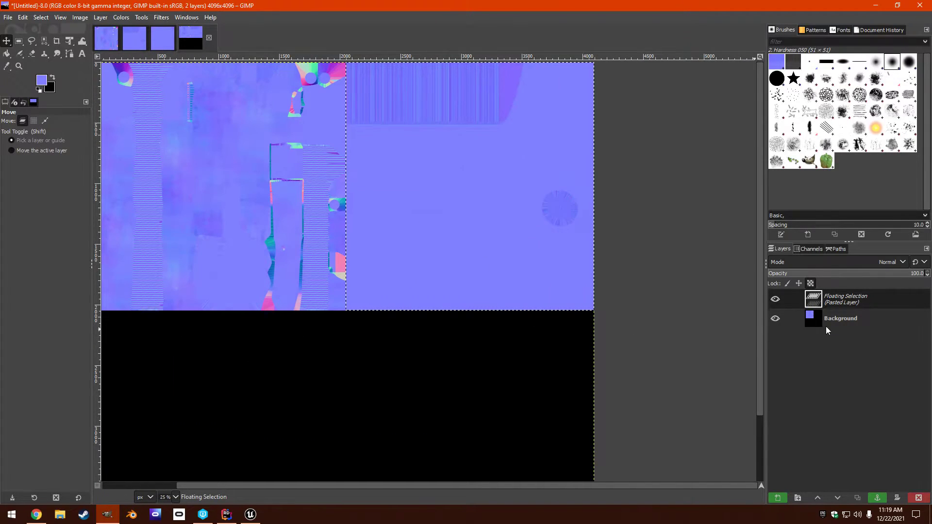
{"action": "right_click", "coordinate": [835, 301]}
{"action": "left_click", "coordinate": [854, 119]}
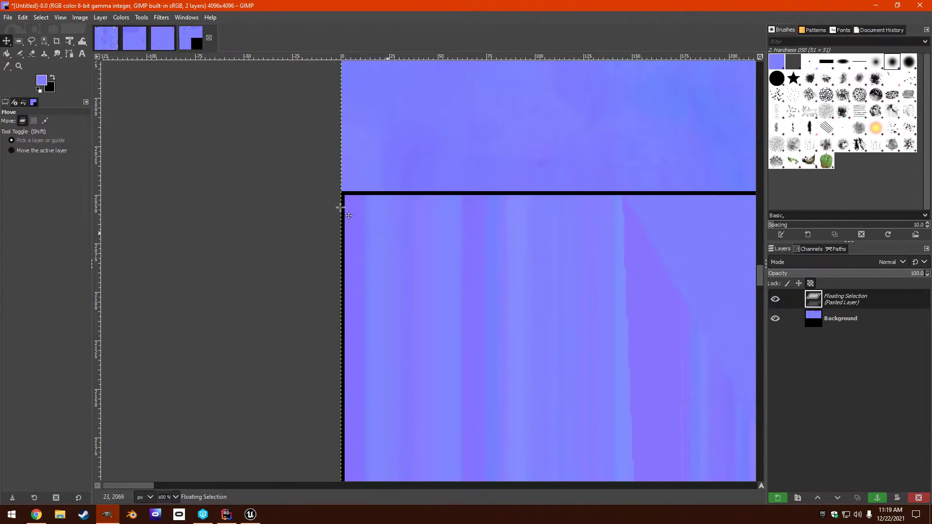
{"action": "scroll", "coordinate": [343, 207], "scroll_direction": "up", "scroll_amount": 3, "text": "ctrl"}
{"action": "scroll", "coordinate": [372, 201], "scroll_direction": "up", "scroll_amount": 1, "text": "ctrl"}
Step: Nudge the pasted vent normal map flush into the bottom-left corner with arrow keys, then anchor it
{"action": "key", "text": "Left"}
{"action": "key", "text": "Up"}
{"action": "key", "text": "Left"}
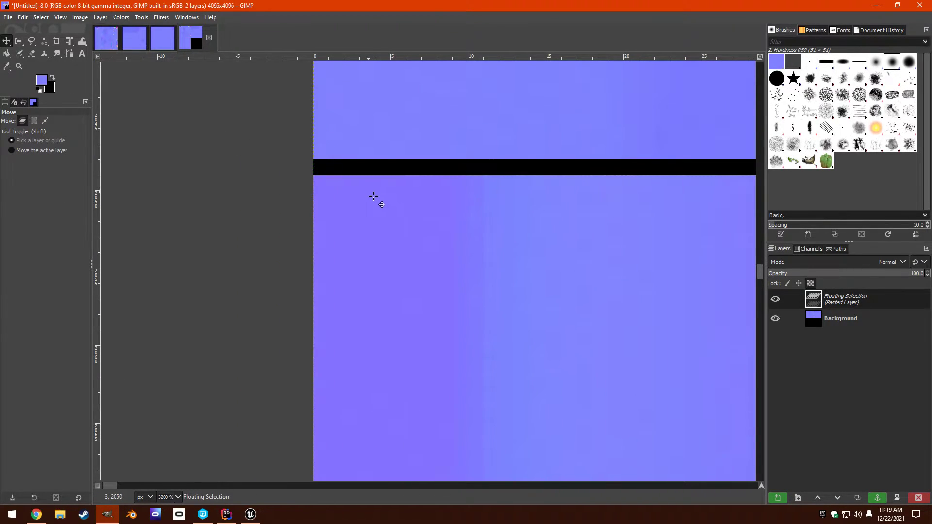
{"action": "key", "text": "Up"}
{"action": "scroll", "coordinate": [374, 190], "scroll_direction": "down", "scroll_amount": 18, "text": "ctrl"}
{"action": "scroll", "coordinate": [713, 280], "scroll_direction": "up", "scroll_amount": 3, "text": "ctrl"}
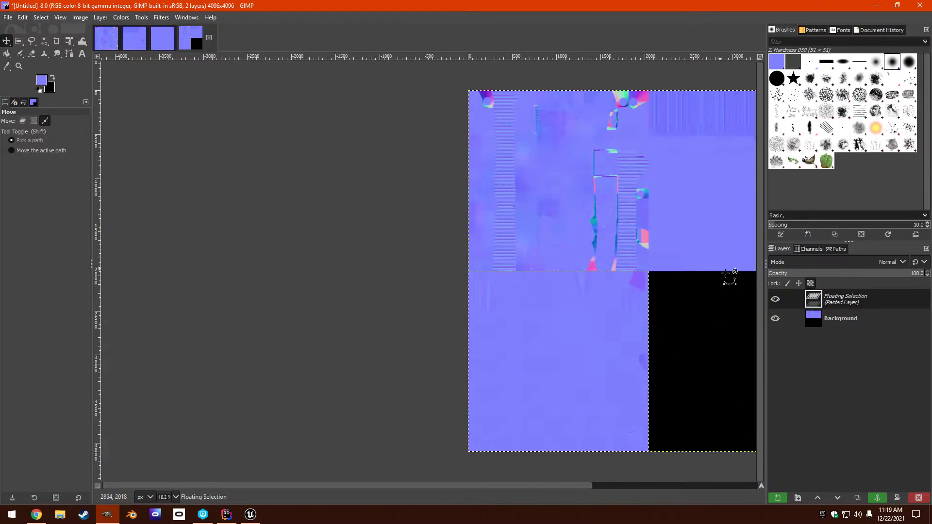
{"action": "right_click", "coordinate": [843, 301]}
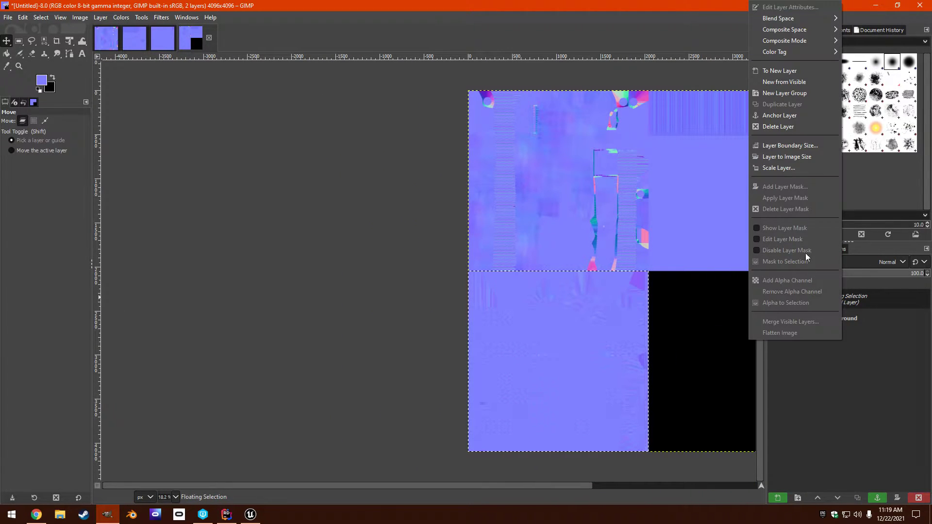
{"action": "left_click", "coordinate": [791, 116]}
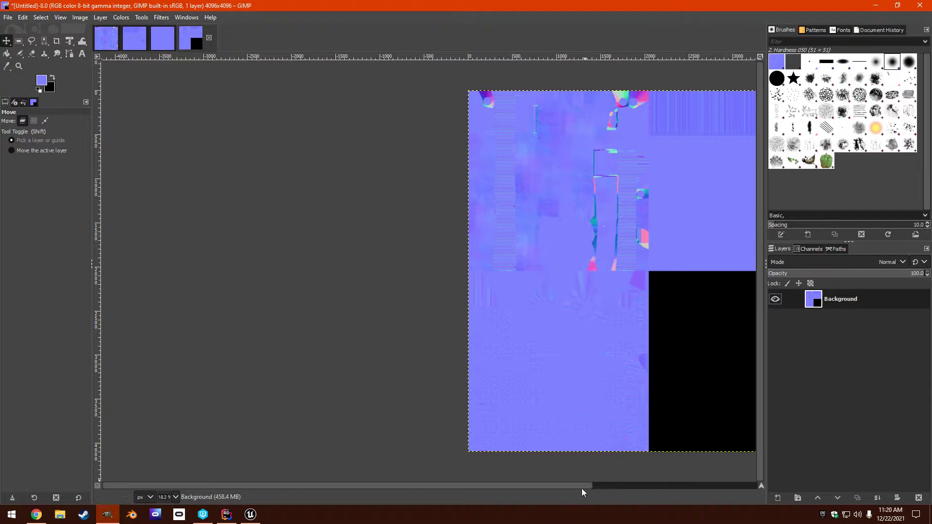
Step: Bucket-fill the black bottom-right quarter with flat normal blue 8080ff
{"action": "left_click_drag", "start_coordinate": [583, 486], "coordinate": [651, 484]}
{"action": "left_click", "coordinate": [9, 18]}
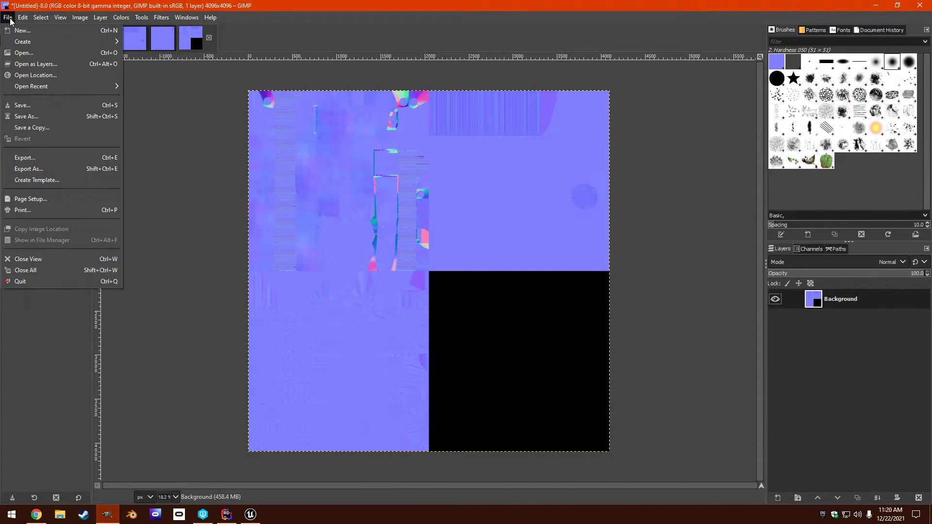
{"action": "left_click", "coordinate": [45, 169]}
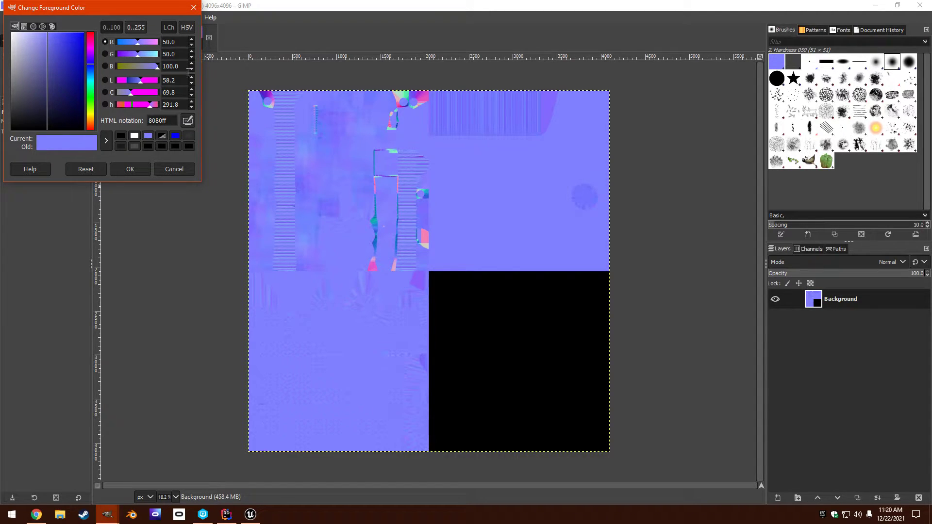
{"action": "left_click", "coordinate": [181, 165]}
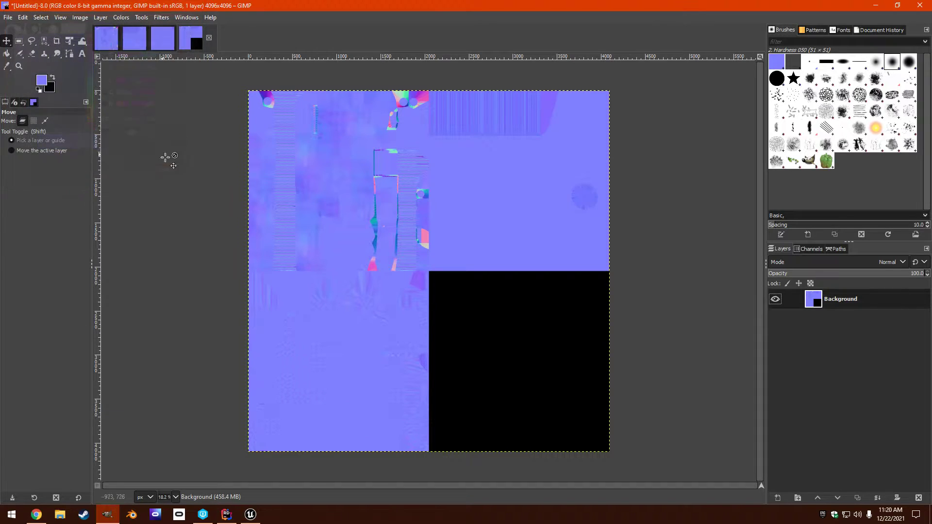
{"action": "left_click", "coordinate": [7, 53]}
{"action": "left_click", "coordinate": [547, 333]}
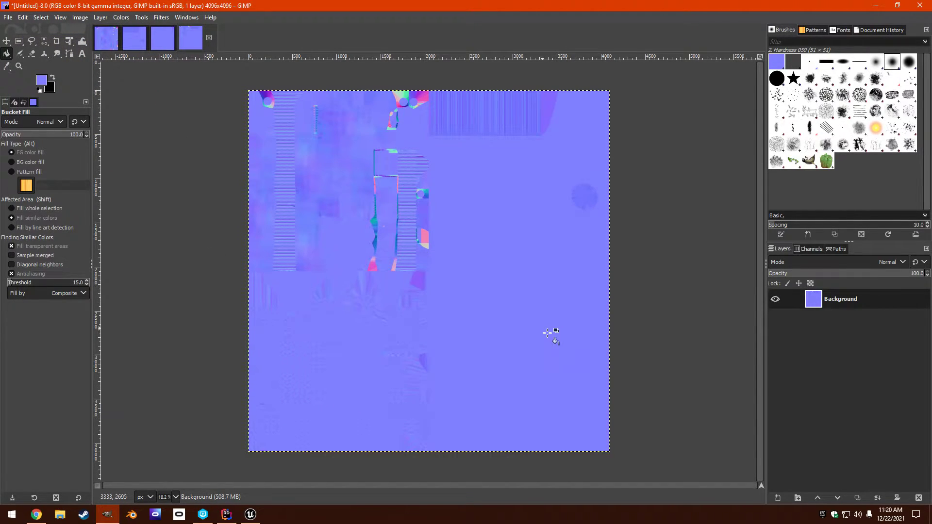
{"action": "left_click", "coordinate": [6, 41]}
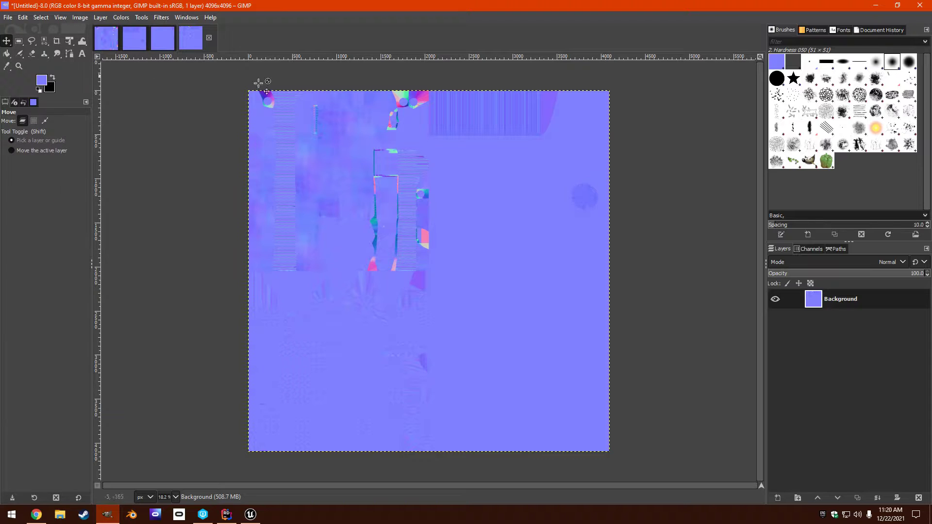
Step: Export the normal atlas as T_WaterHeater_N.TGA and close all open images
{"action": "left_click", "coordinate": [6, 17]}
{"action": "left_click", "coordinate": [48, 168]}
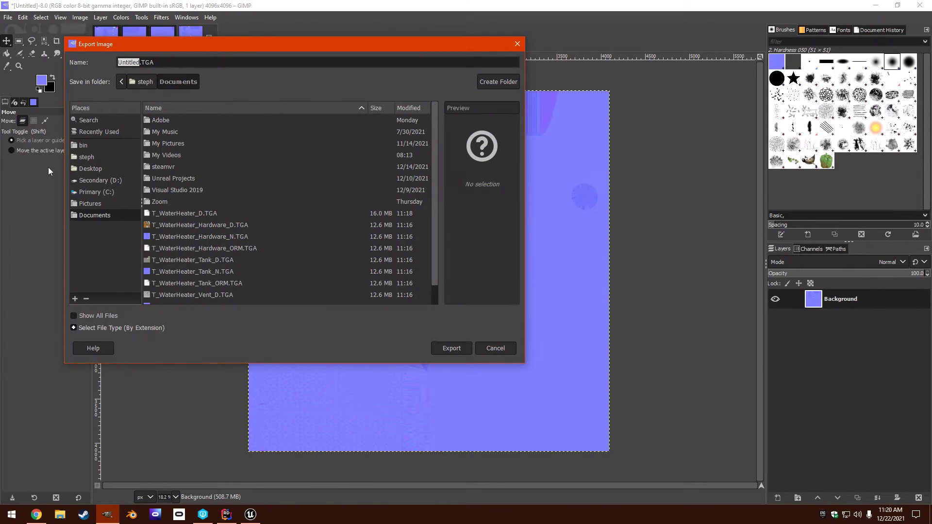
{"action": "left_click", "coordinate": [180, 215]}
{"action": "left_click", "coordinate": [169, 63]}
{"action": "key", "text": "BackSpace"}
{"action": "type", "text": "N"}
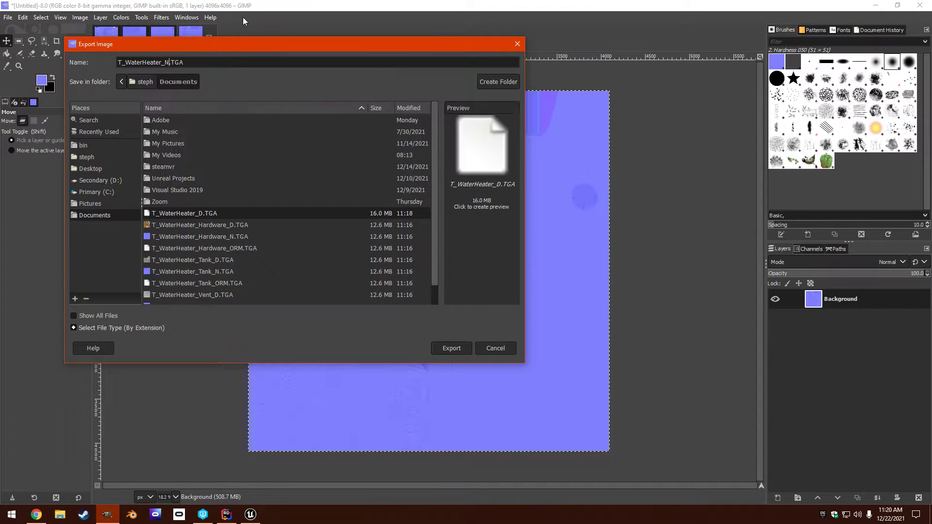
{"action": "left_click", "coordinate": [452, 348]}
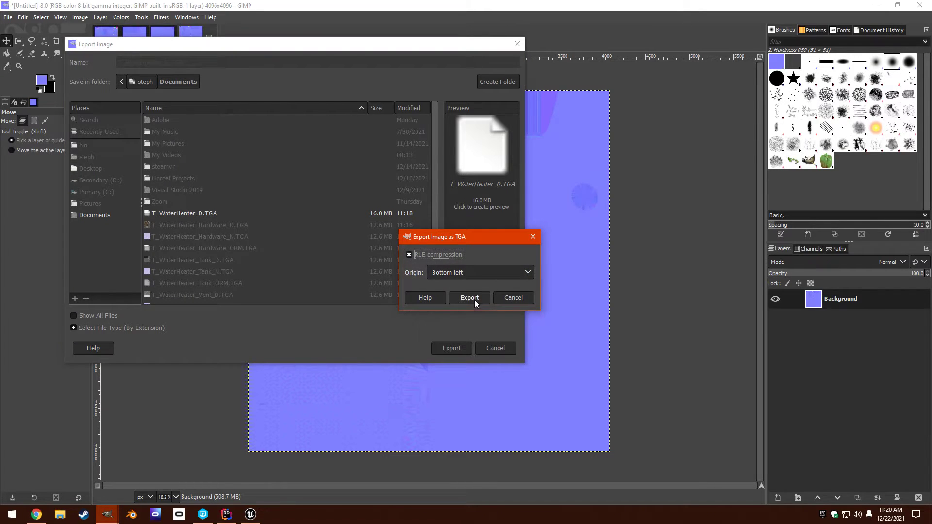
{"action": "left_click", "coordinate": [472, 298]}
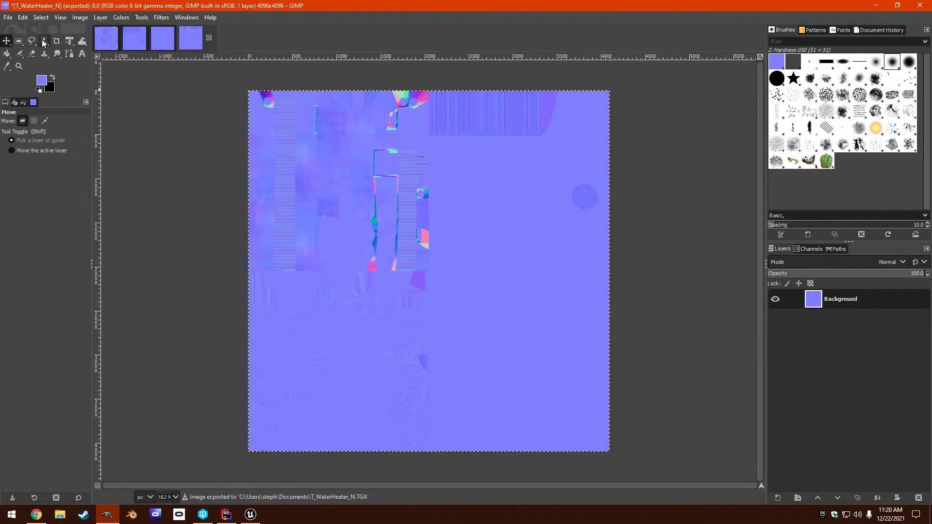
{"action": "left_click", "coordinate": [8, 17]}
{"action": "left_click", "coordinate": [60, 270]}
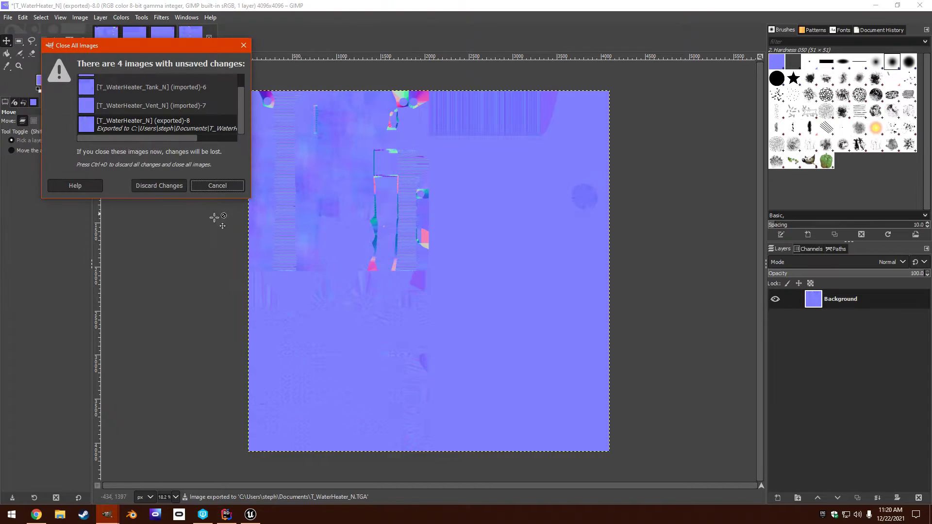
Step: Discard unsaved images and open the Hardware_ORM, Tank_ORM and Vent_ORM TGA files together
{"action": "left_click", "coordinate": [166, 185]}
{"action": "left_click", "coordinate": [9, 18]}
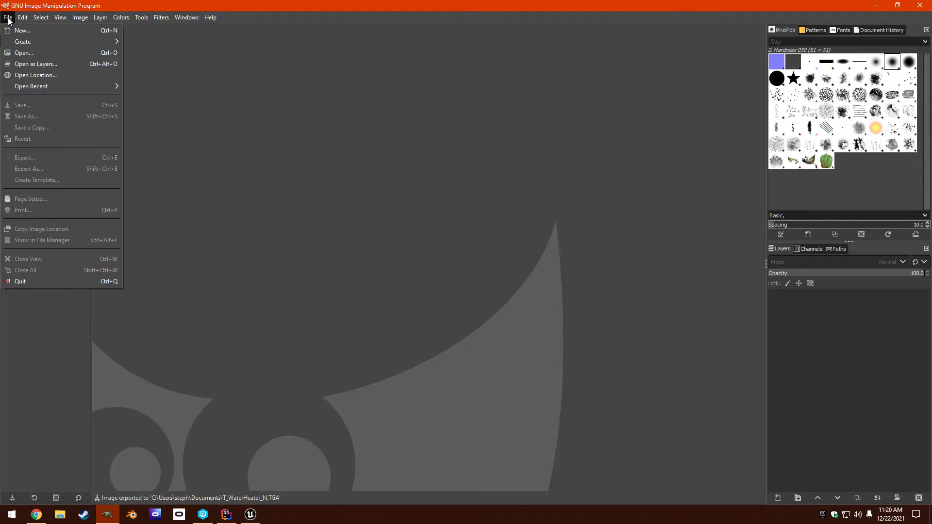
{"action": "left_click", "coordinate": [22, 53]}
{"action": "left_click", "coordinate": [165, 180]}
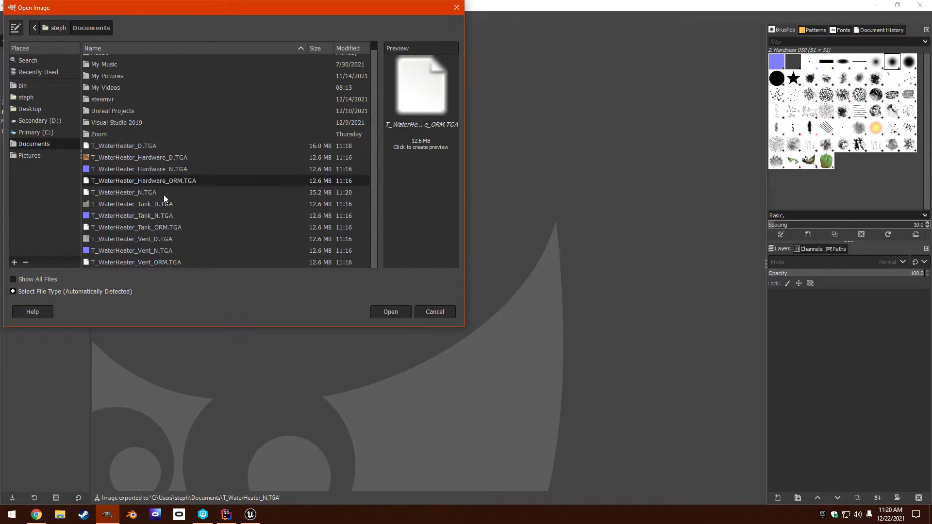
{"action": "left_click", "coordinate": [152, 228], "text": "ctrl"}
{"action": "left_click", "coordinate": [162, 261], "text": "ctrl"}
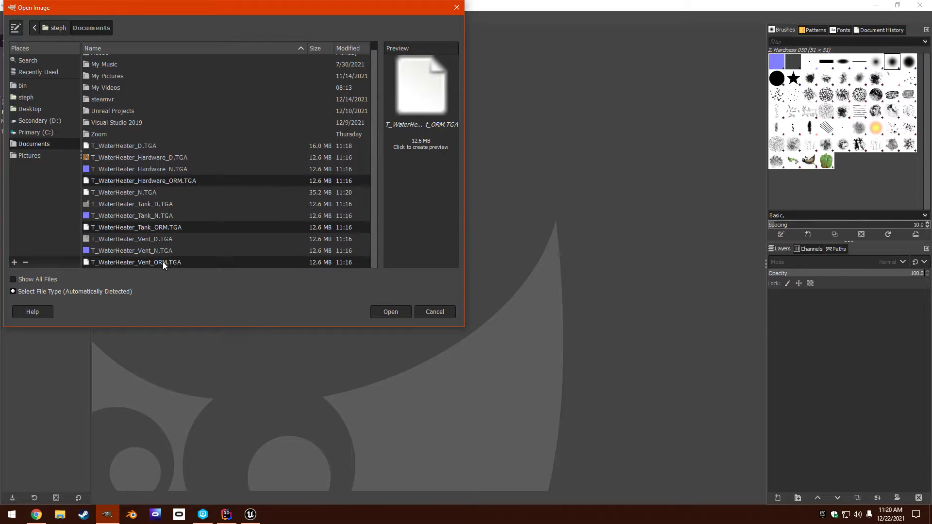
{"action": "left_click", "coordinate": [399, 311]}
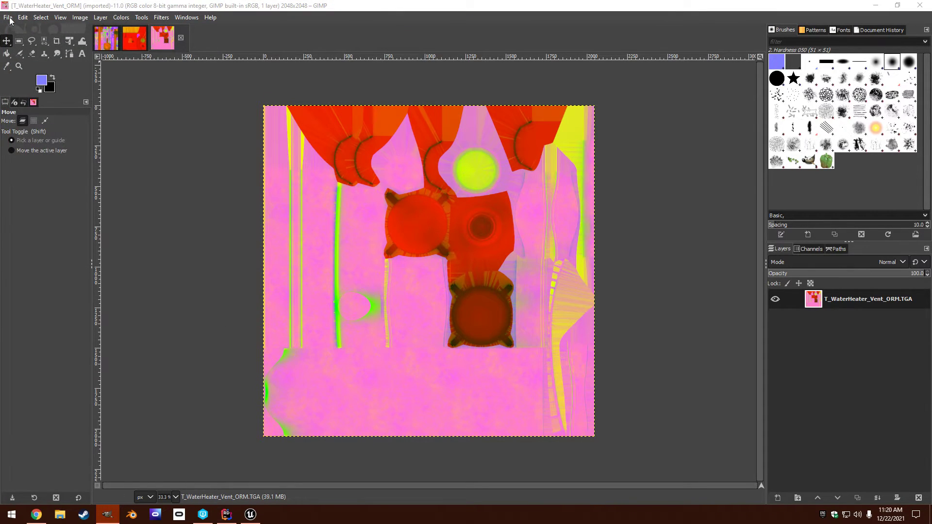
Step: Create a new 4096×4096 image, accepting the large-memory warning
{"action": "left_click", "coordinate": [10, 19]}
{"action": "left_click", "coordinate": [12, 31]}
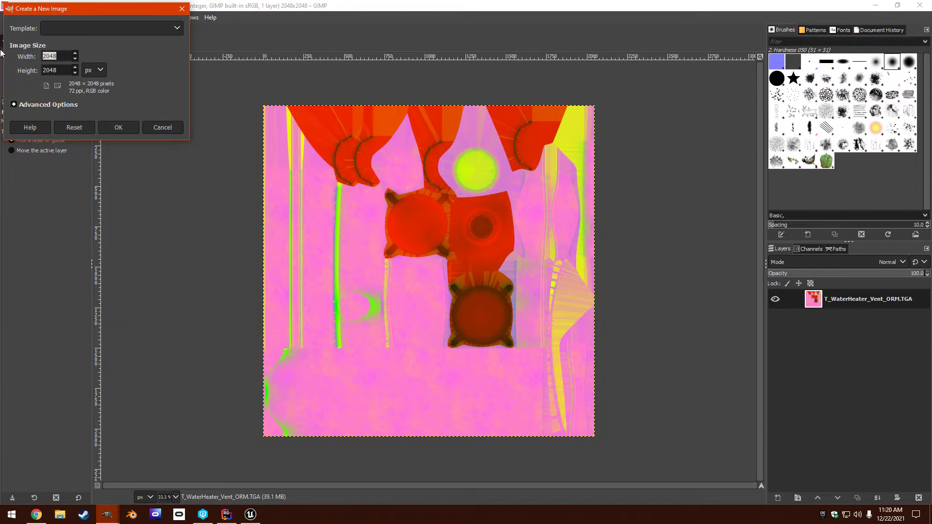
{"action": "type", "text": "4096"}
{"action": "key", "text": "Tab"}
{"action": "type", "text": "4096"}
{"action": "left_click", "coordinate": [126, 128]}
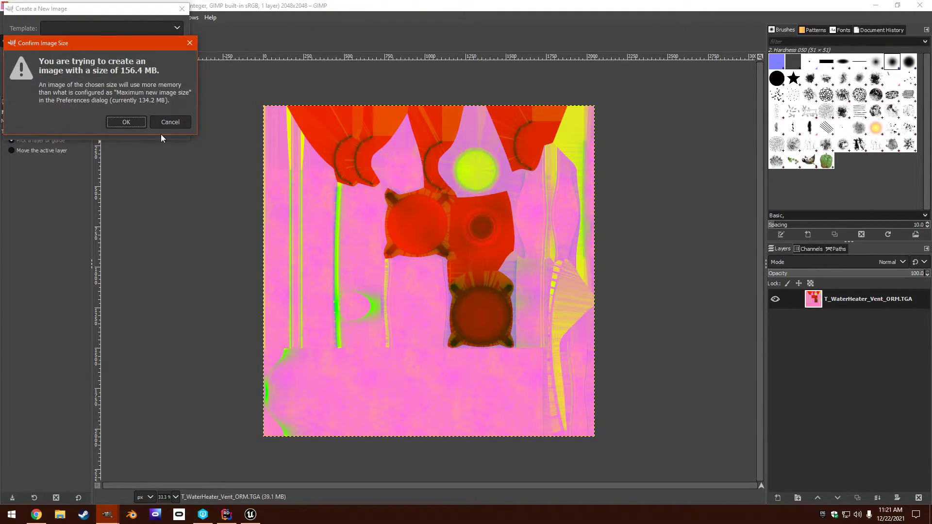
{"action": "left_click", "coordinate": [131, 124]}
Step: Copy the Hardware ORM texture into the atlas's top-left corner and anchor it
{"action": "left_click", "coordinate": [111, 45]}
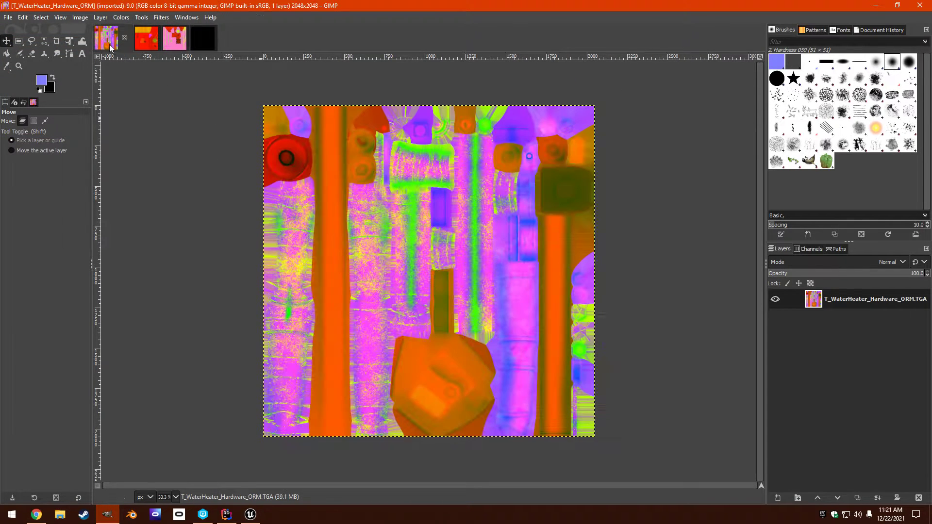
{"action": "key", "text": "ctrl+a"}
{"action": "key", "text": "ctrl+c"}
{"action": "left_click", "coordinate": [202, 39]}
{"action": "key", "text": "ctrl+v"}
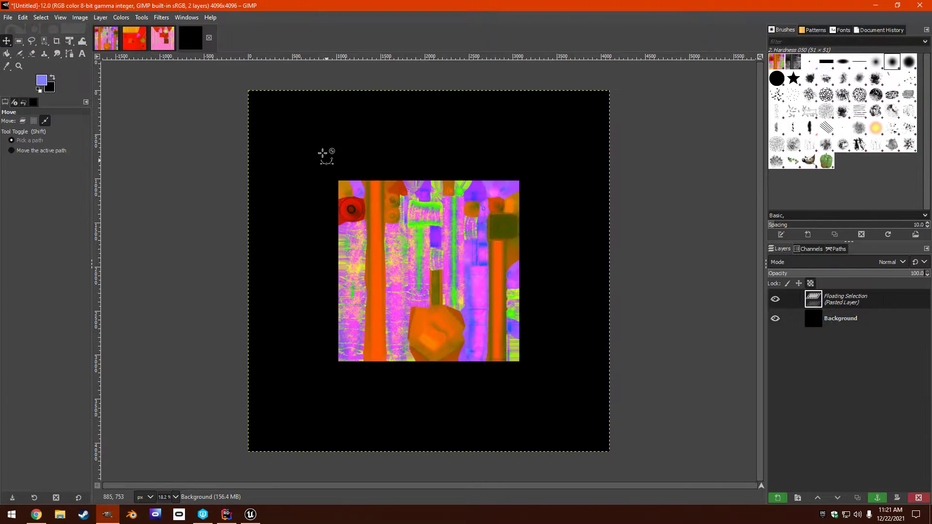
{"action": "left_click_drag", "start_coordinate": [404, 215], "coordinate": [306, 125]}
{"action": "scroll", "coordinate": [359, 200], "scroll_direction": "up", "scroll_amount": 6, "text": "ctrl"}
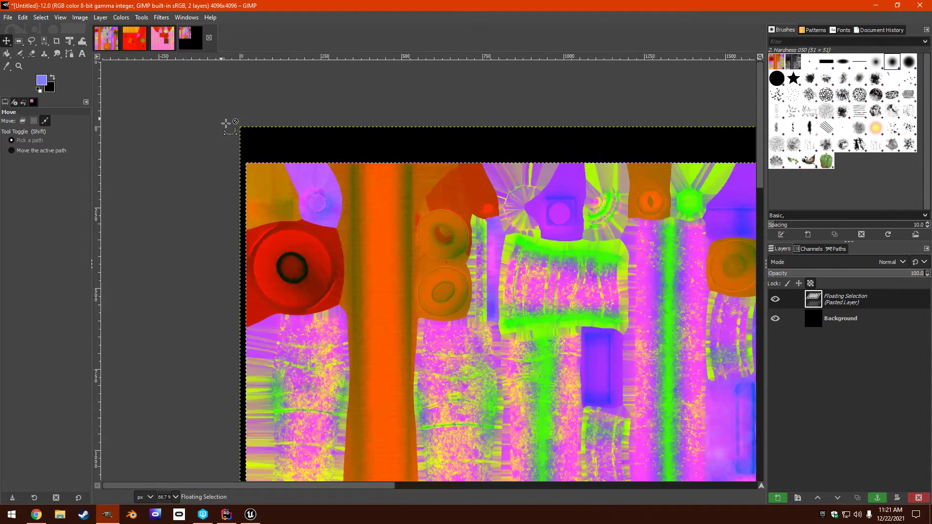
{"action": "scroll", "coordinate": [252, 127], "scroll_direction": "up", "scroll_amount": 6, "text": "ctrl"}
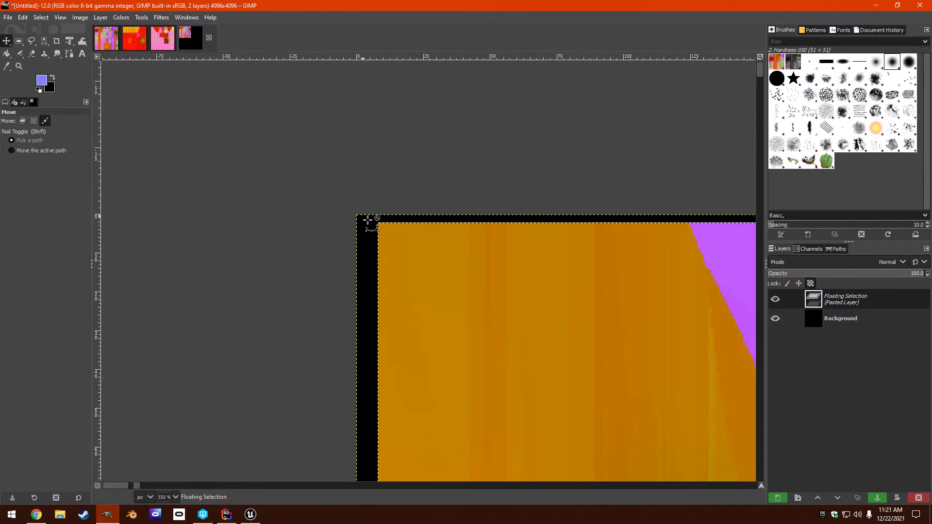
{"action": "left_click_drag", "start_coordinate": [397, 258], "coordinate": [400, 250]}
{"action": "key", "text": "1"}
{"action": "scroll", "coordinate": [713, 427], "scroll_direction": "down", "scroll_amount": 6, "text": "ctrl"}
{"action": "scroll", "coordinate": [732, 447], "scroll_direction": "up", "scroll_amount": 3, "text": "ctrl"}
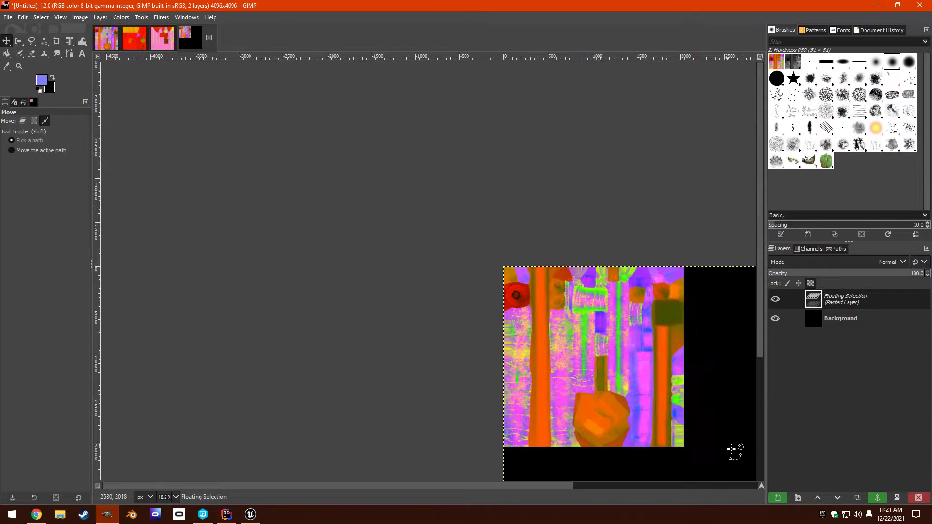
{"action": "right_click", "coordinate": [844, 297]}
{"action": "left_click", "coordinate": [869, 115]}
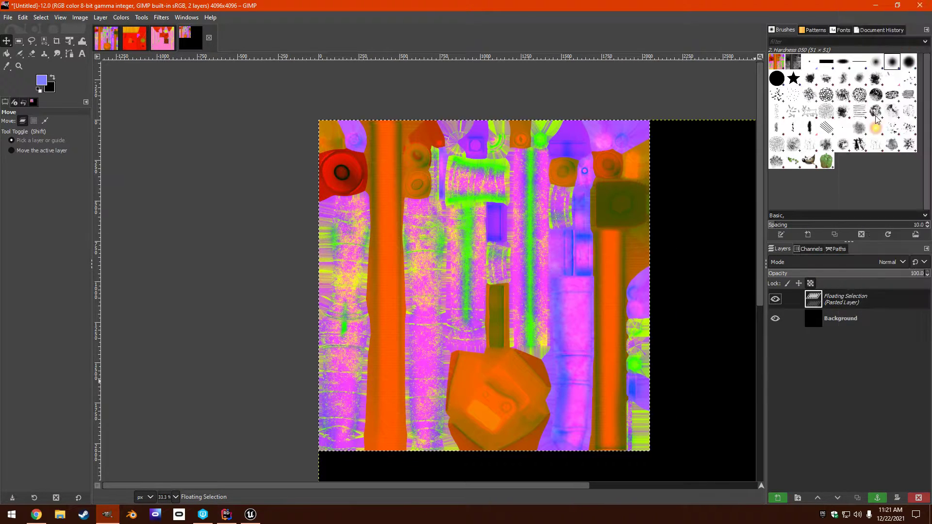
{"action": "left_click", "coordinate": [135, 40]}
Step: Paste the copied Tank ORM texture and push it flush into the atlas's top-right corner
{"action": "key", "text": "ctrl+c"}
{"action": "left_click", "coordinate": [191, 37]}
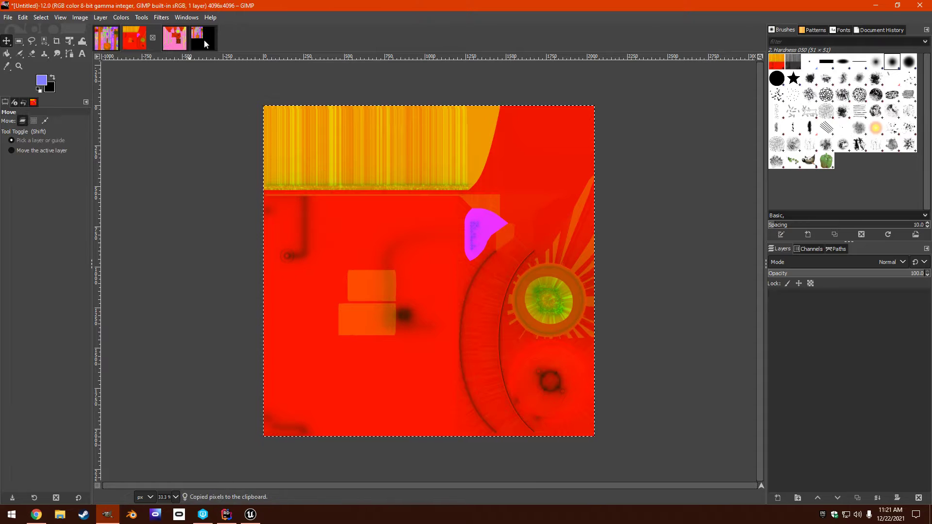
{"action": "key", "text": "ctrl+v"}
{"action": "left_click_drag", "start_coordinate": [514, 245], "coordinate": [765, 233]}
{"action": "left_click", "coordinate": [631, 486]}
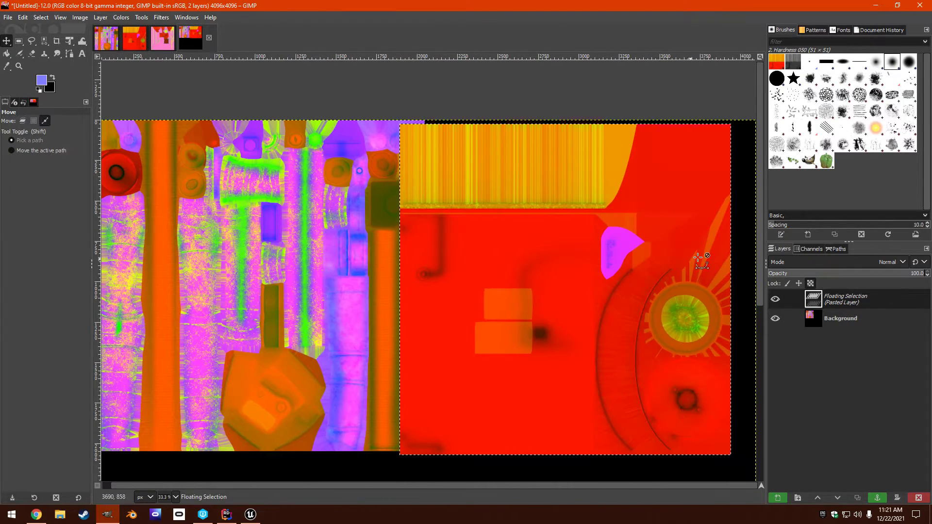
{"action": "scroll", "coordinate": [750, 155], "scroll_direction": "up", "scroll_amount": 4, "text": "ctrl"}
{"action": "scroll", "coordinate": [753, 104], "scroll_direction": "up", "scroll_amount": 2, "text": "ctrl"}
{"action": "left_click_drag", "start_coordinate": [614, 141], "coordinate": [752, 116]}
{"action": "left_click_drag", "start_coordinate": [706, 487], "coordinate": [769, 483]}
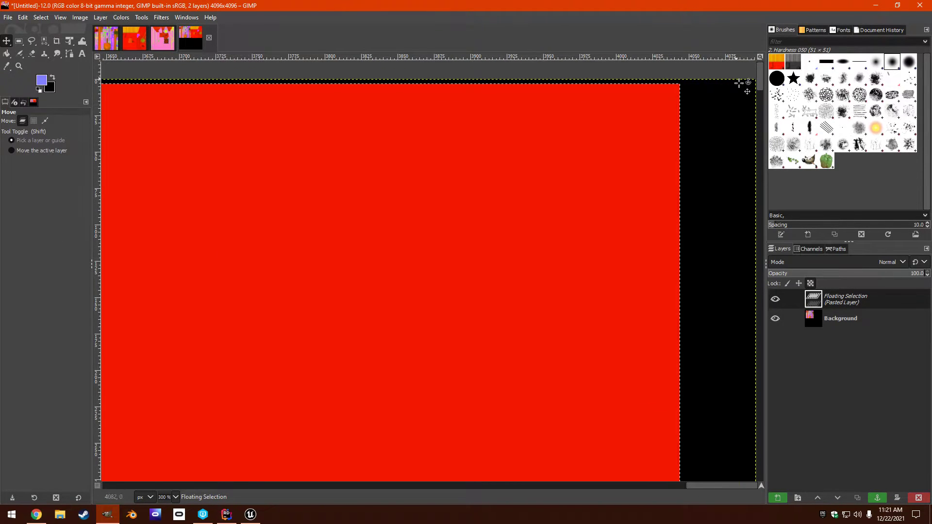
{"action": "left_click_drag", "start_coordinate": [733, 82], "coordinate": [756, 79]}
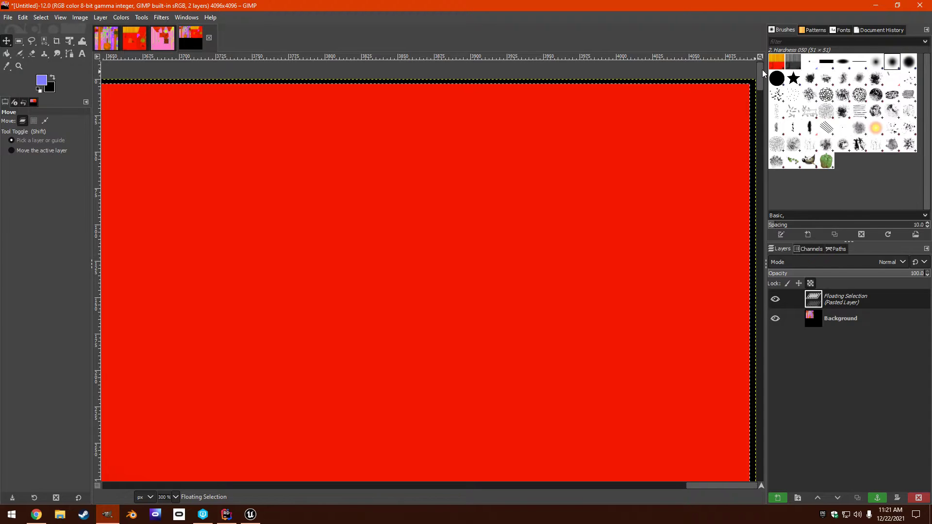
{"action": "scroll", "coordinate": [757, 73], "scroll_direction": "up", "scroll_amount": 6, "text": "ctrl"}
{"action": "mouse_move", "coordinate": [750, 485]}
{"action": "left_mouse_down"}
{"action": "mouse_move", "coordinate": [740, 486]}
{"action": "mouse_move", "coordinate": [760, 488]}
{"action": "left_mouse_up"}
{"action": "left_click_drag", "start_coordinate": [694, 136], "coordinate": [739, 104]}
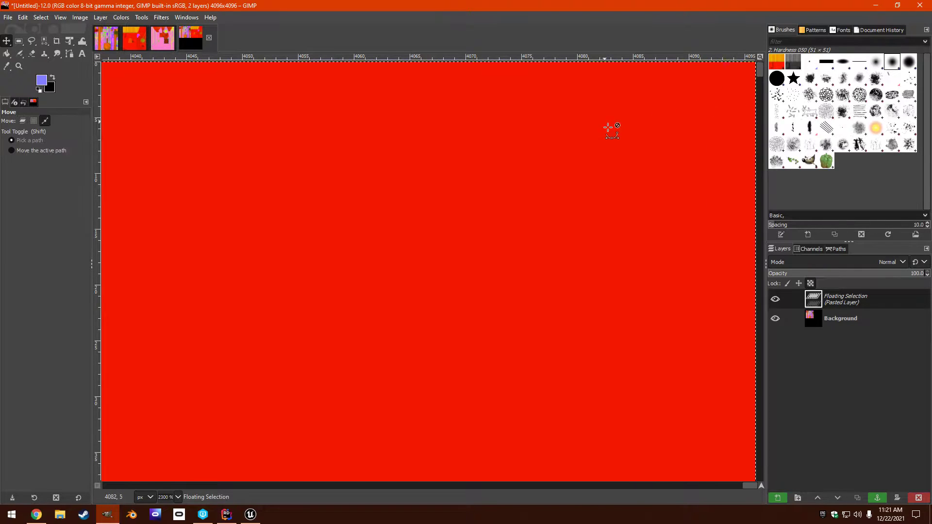
Step: Anchor the red Tank ORM texture into the atlas background
{"action": "scroll", "coordinate": [601, 136], "scroll_direction": "down", "scroll_amount": 19, "text": "ctrl"}
{"action": "scroll", "coordinate": [250, 427], "scroll_direction": "up", "scroll_amount": 4, "text": "ctrl"}
{"action": "scroll", "coordinate": [251, 413], "scroll_direction": "up", "scroll_amount": 4, "text": "ctrl"}
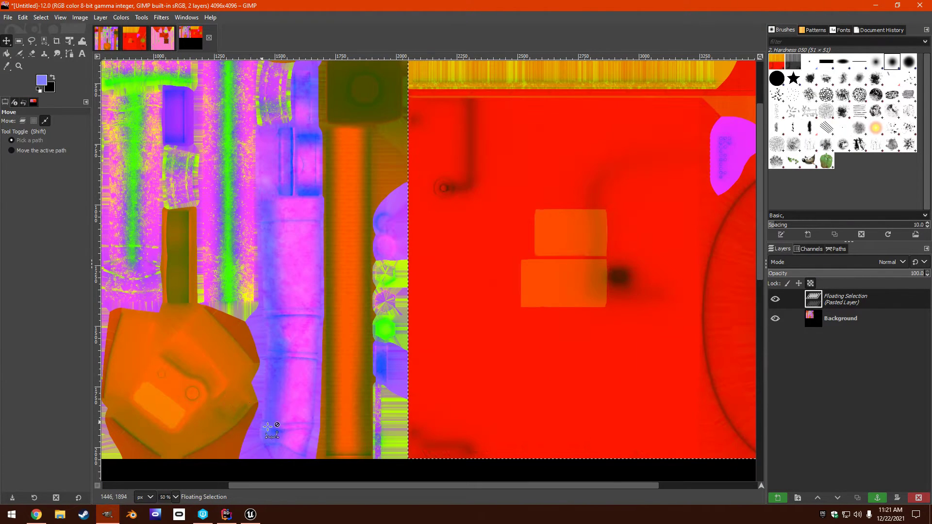
{"action": "right_click", "coordinate": [853, 298]}
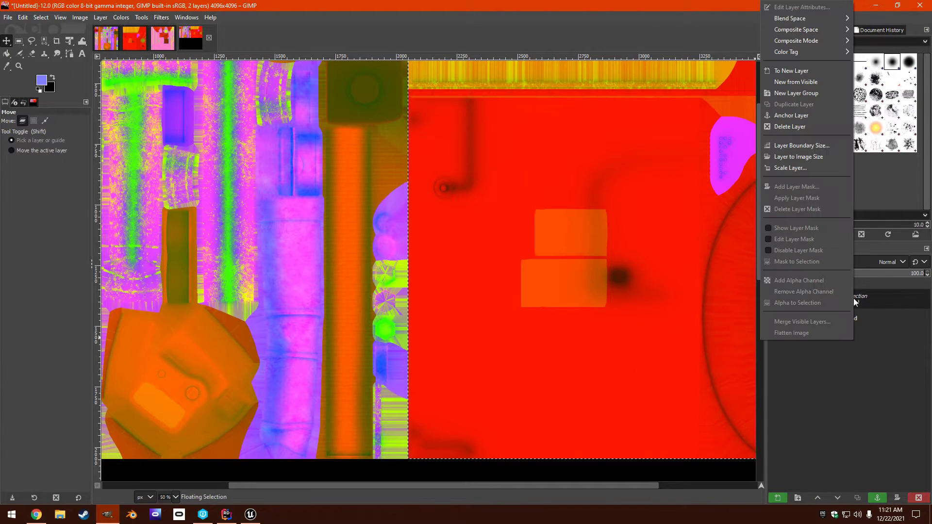
{"action": "left_click", "coordinate": [796, 115]}
{"action": "left_click", "coordinate": [168, 39]}
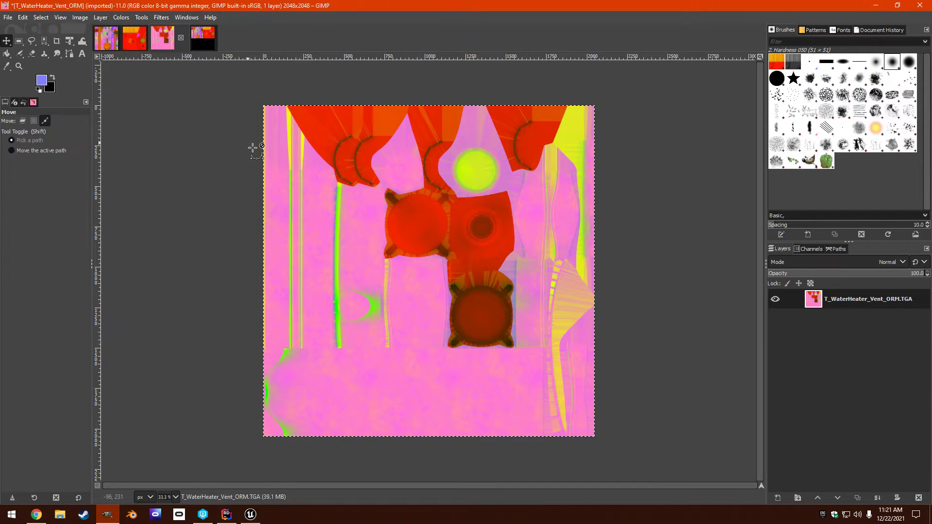
Step: Paste the pink Vent ORM texture into the atlas's bottom-left corner and anchor it
{"action": "left_click", "coordinate": [202, 38]}
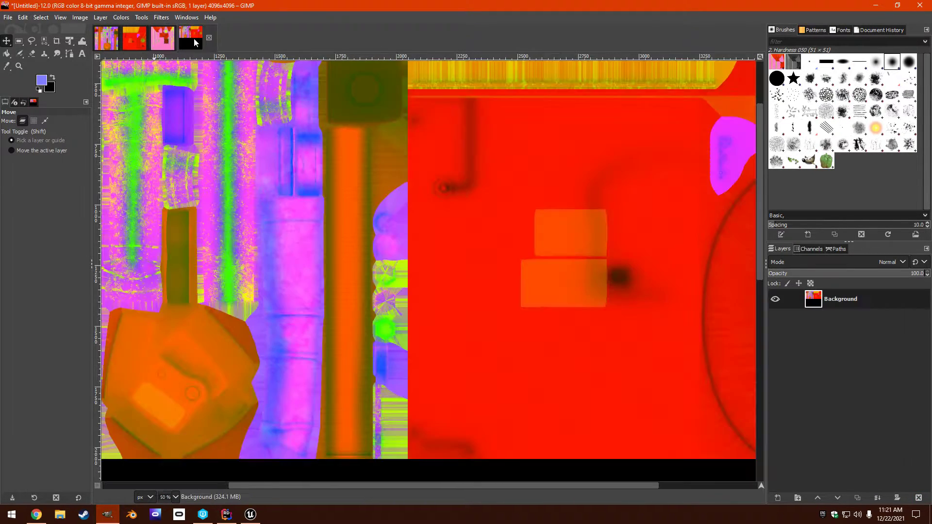
{"action": "scroll", "coordinate": [370, 255], "scroll_direction": "down", "scroll_amount": 10}
{"action": "scroll", "coordinate": [366, 228], "scroll_direction": "down", "scroll_amount": 3, "text": "ctrl"}
{"action": "key", "text": "ctrl+v"}
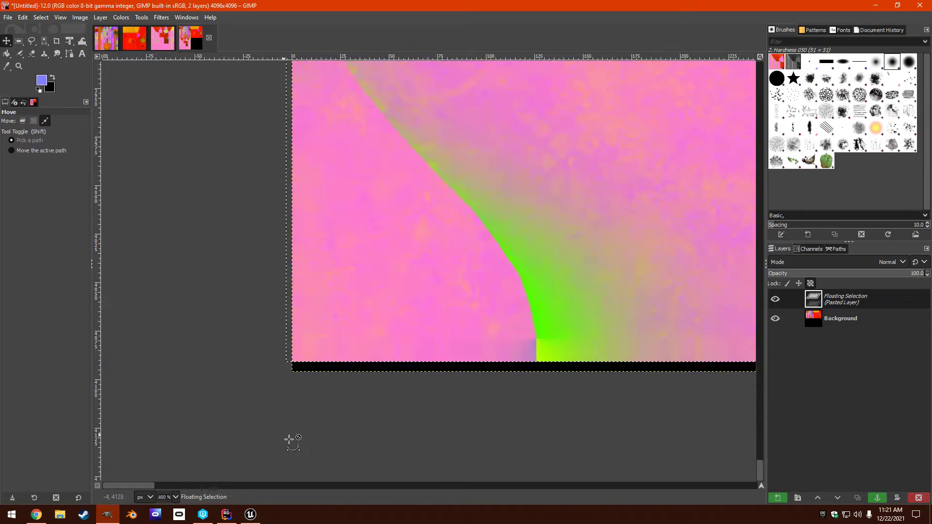
{"action": "left_click_drag", "start_coordinate": [301, 298], "coordinate": [335, 287]}
{"action": "scroll", "coordinate": [598, 175], "scroll_direction": "down", "scroll_amount": 5, "text": "ctrl"}
{"action": "scroll", "coordinate": [599, 176], "scroll_direction": "down", "scroll_amount": 8, "text": "ctrl"}
{"action": "scroll", "coordinate": [721, 93], "scroll_direction": "up", "scroll_amount": 4, "text": "ctrl"}
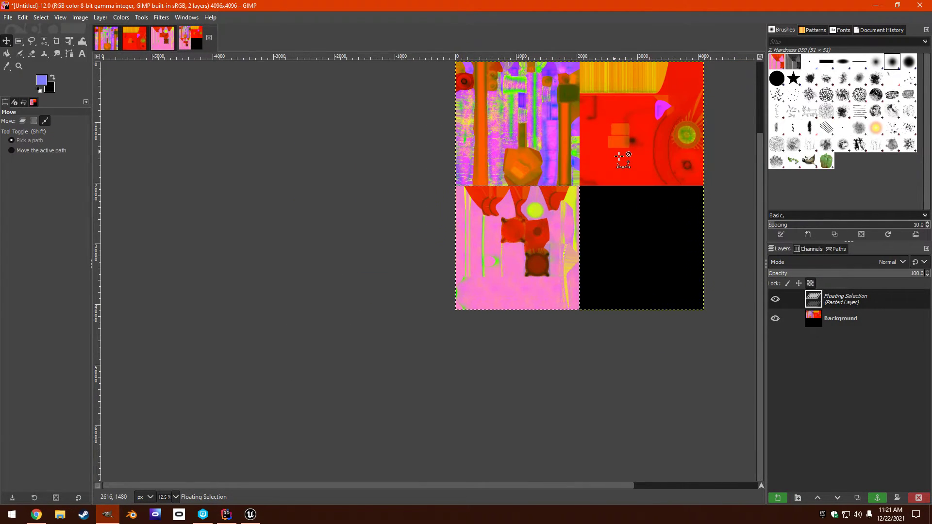
{"action": "right_click", "coordinate": [857, 304]}
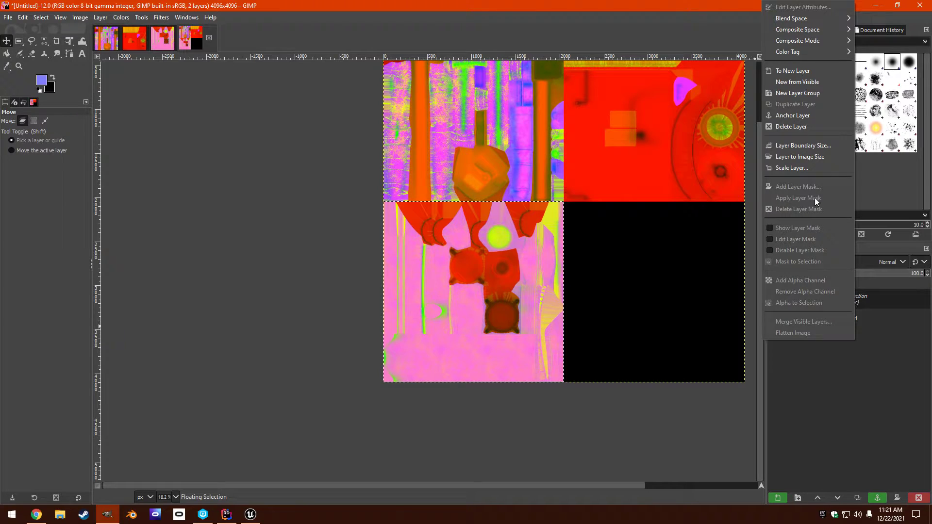
{"action": "left_click", "coordinate": [799, 115]}
{"action": "scroll", "coordinate": [616, 139], "scroll_direction": "down", "scroll_amount": 1, "text": "ctrl"}
{"action": "scroll", "coordinate": [616, 139], "scroll_direction": "up", "scroll_amount": 2, "text": "ctrl"}
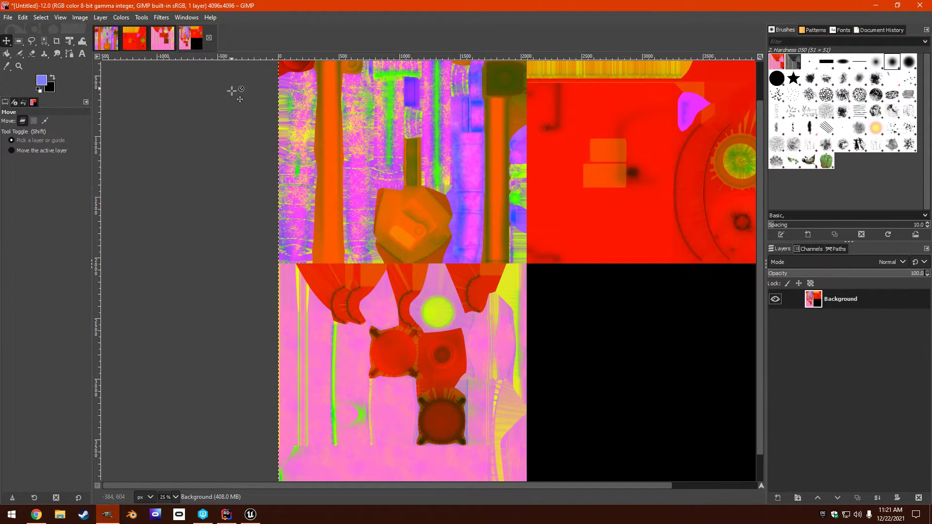
Step: Export the atlas to Documents as T_WaterHeater_ORM.TGA
{"action": "left_click", "coordinate": [14, 19]}
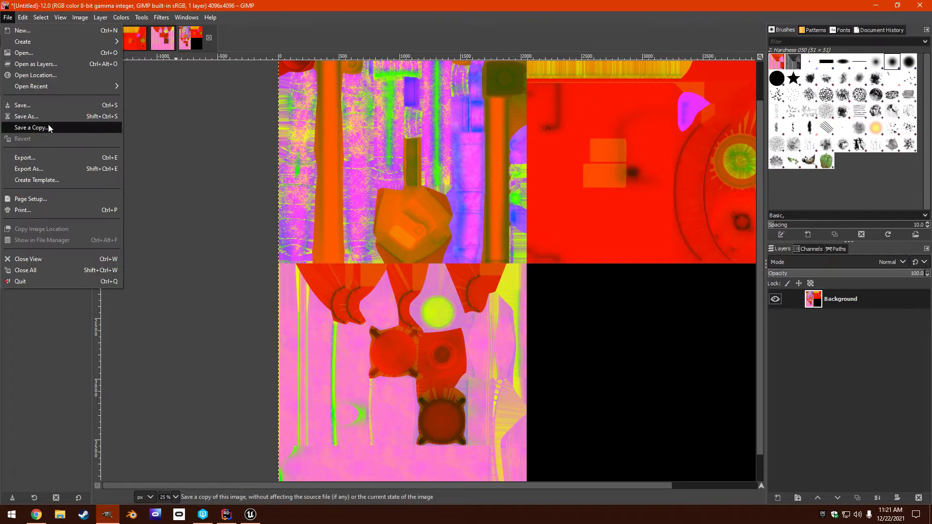
{"action": "left_click", "coordinate": [54, 171]}
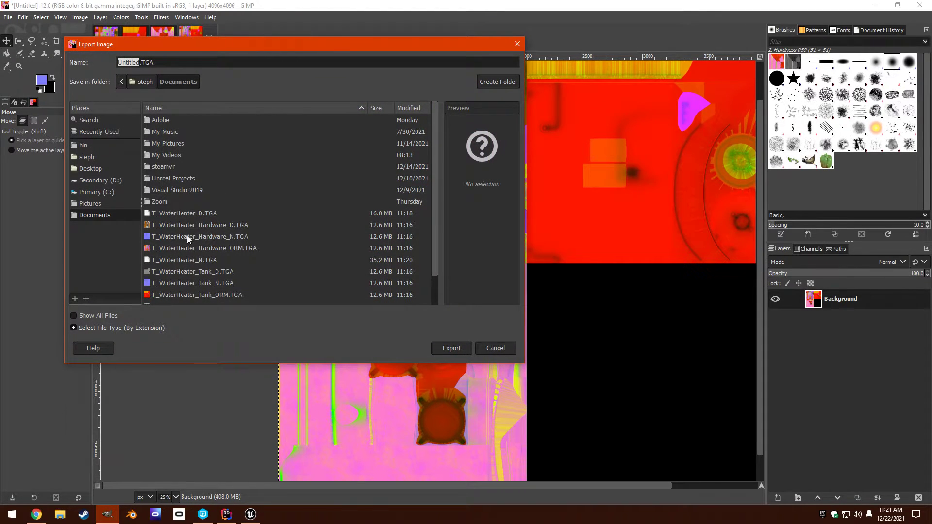
{"action": "left_click", "coordinate": [179, 213]}
{"action": "left_click", "coordinate": [181, 64]}
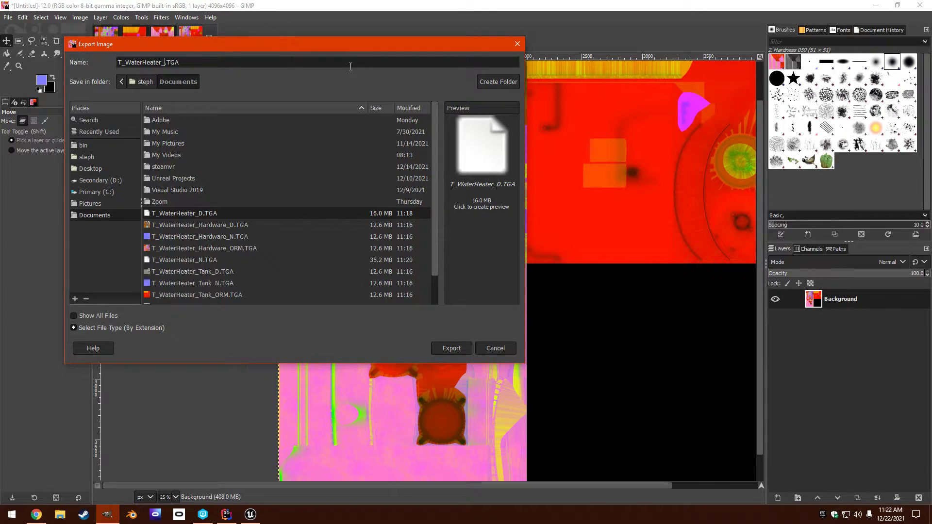
{"action": "type", "text": "ORM"}
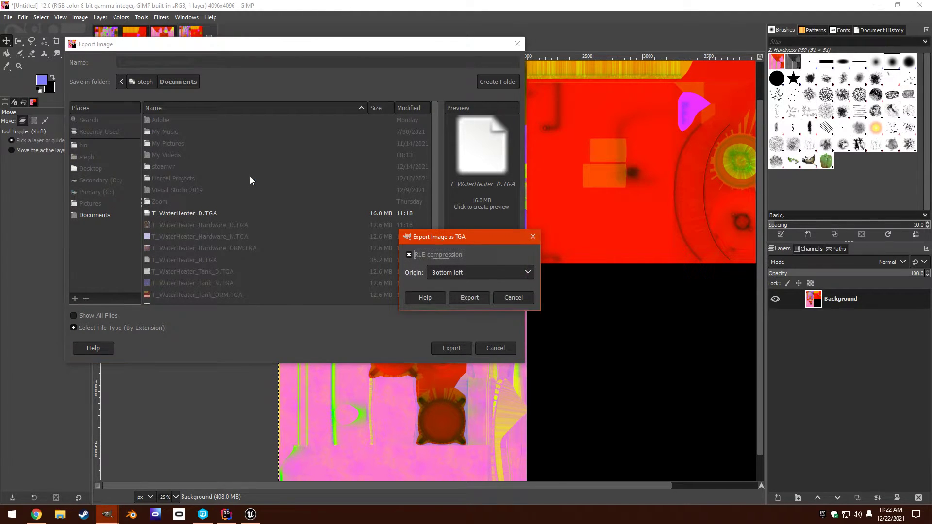
{"action": "left_click", "coordinate": [467, 296]}
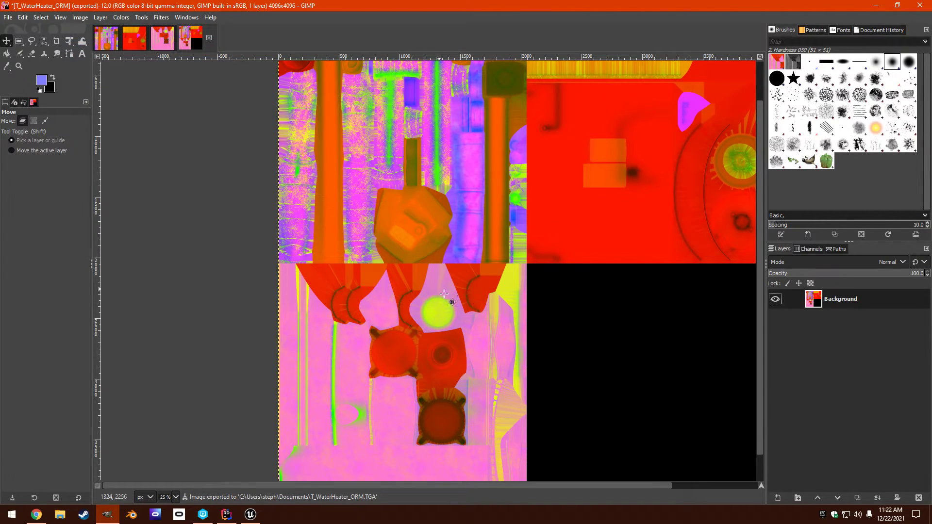
Step: Cancel quitting GIMP and flip through the Hardware, Tank and Vent ORM images
{"action": "left_click", "coordinate": [920, 6]}
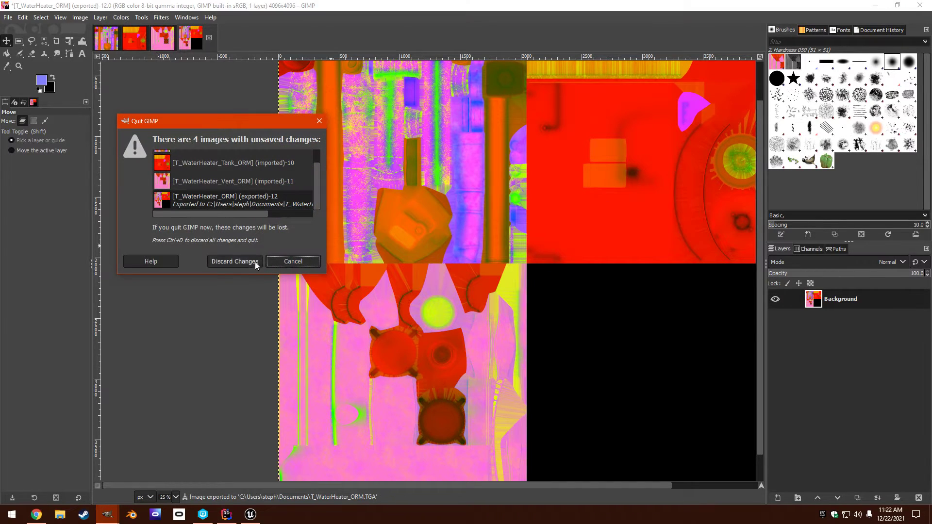
{"action": "left_click", "coordinate": [289, 261]}
{"action": "left_click", "coordinate": [103, 43]}
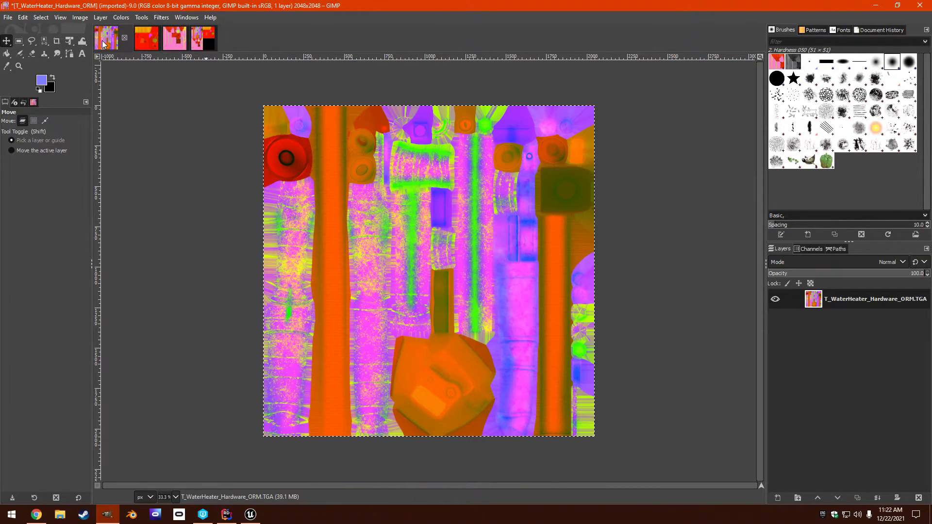
{"action": "left_click", "coordinate": [143, 44]}
{"action": "left_click", "coordinate": [173, 42]}
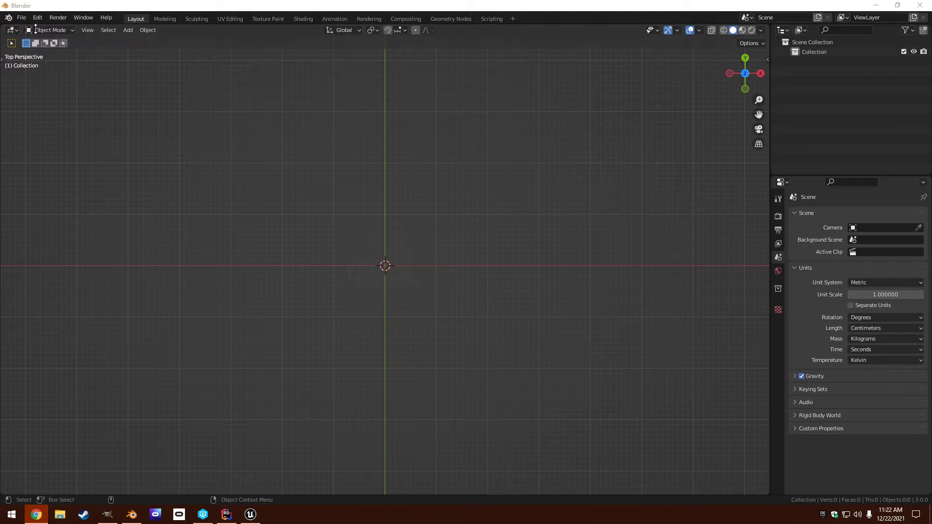
Step: Open SM_WaterHeater.blend and orbit to a lower, side-on view of the heater
{"action": "left_click", "coordinate": [23, 18]}
{"action": "left_click", "coordinate": [37, 38]}
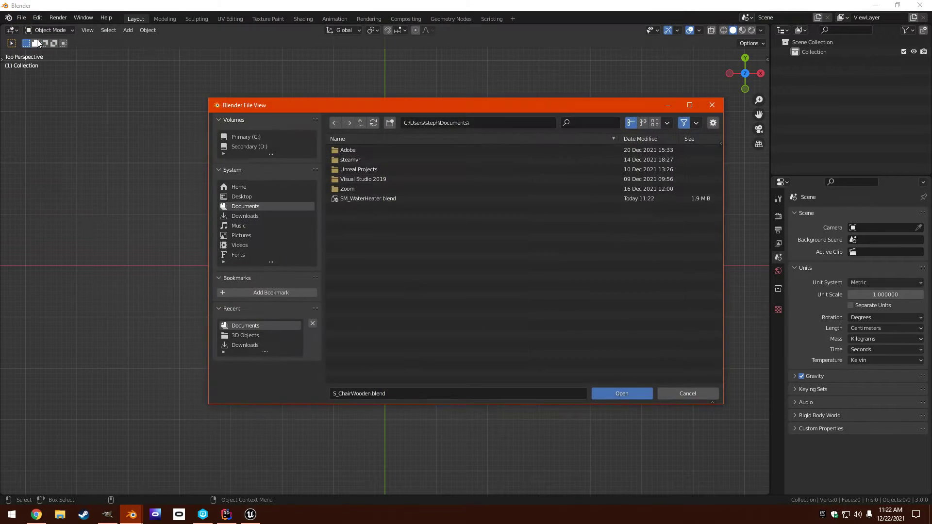
{"action": "double_click", "coordinate": [365, 198]}
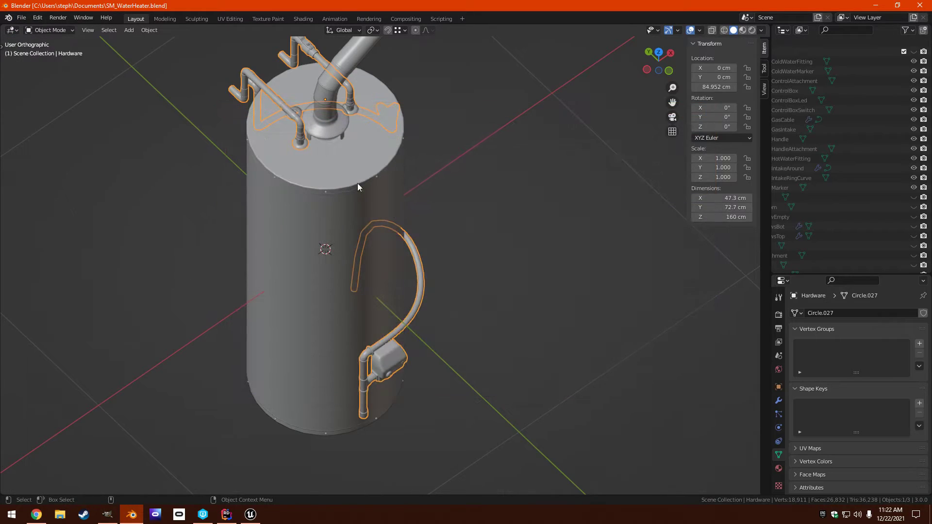
{"action": "middle_click_drag", "start_coordinate": [372, 190], "coordinate": [427, 122]}
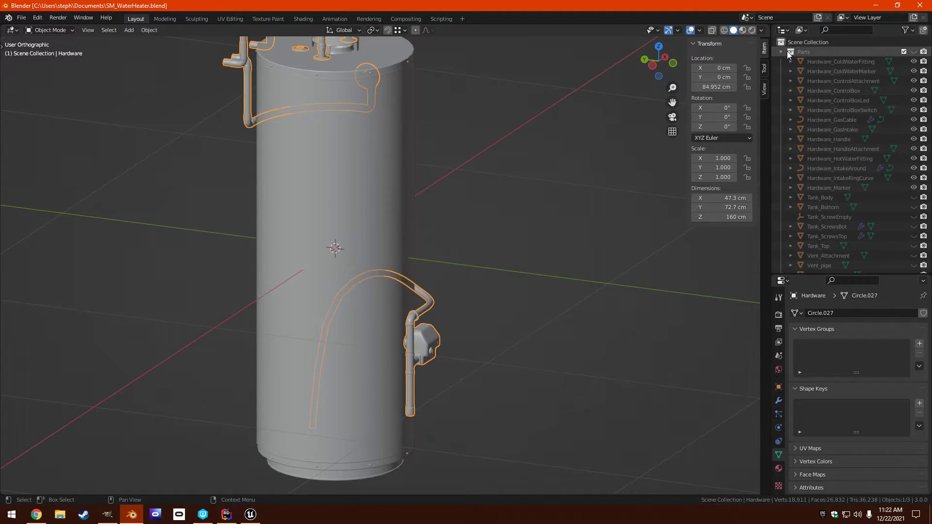
Step: Collapse the Parts collection and select the Vent, Tank and Hardware objects in turn
{"action": "left_click", "coordinate": [781, 51]}
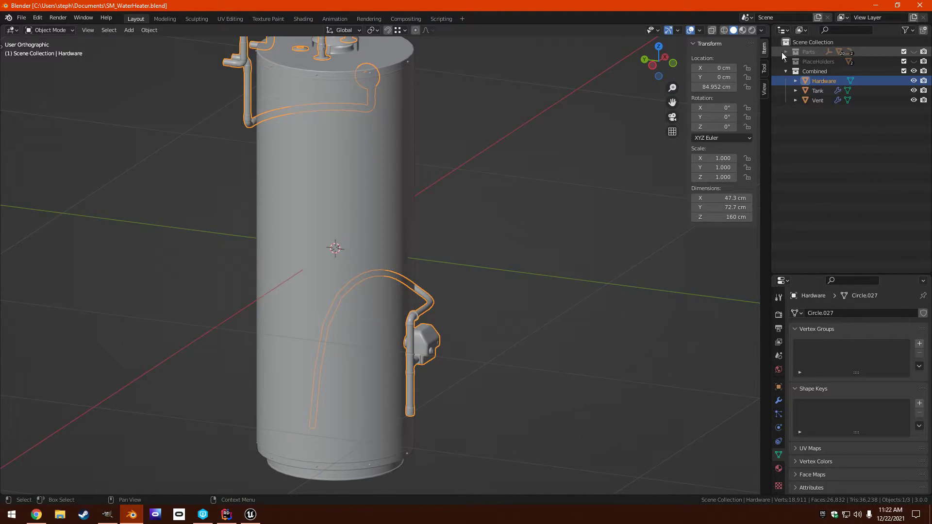
{"action": "left_click", "coordinate": [818, 99]}
{"action": "left_click", "coordinate": [819, 89]}
{"action": "left_click", "coordinate": [819, 80]}
{"action": "middle_click_drag", "start_coordinate": [622, 132], "coordinate": [479, 156]}
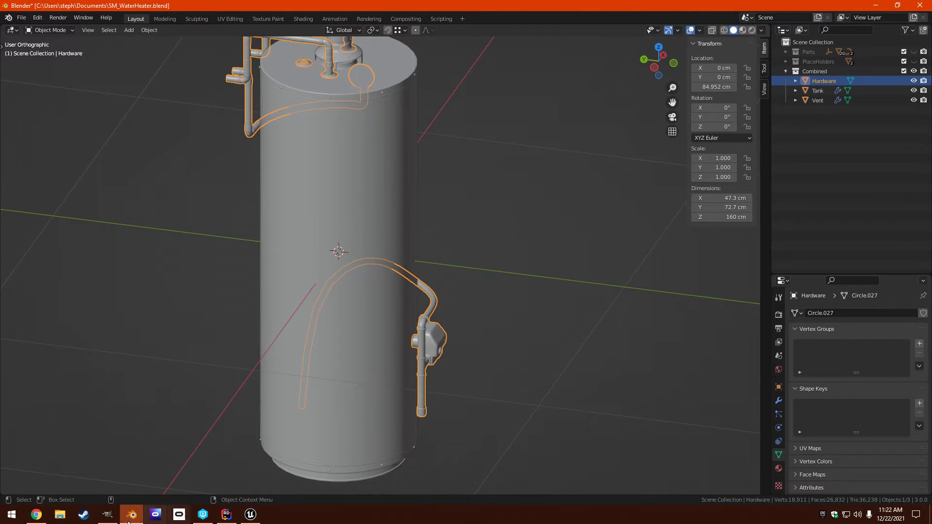
Step: Compare the Hardware, Tank and Vent ORM textures in GIMP, then return to Blender
{"action": "left_click", "coordinate": [108, 514]}
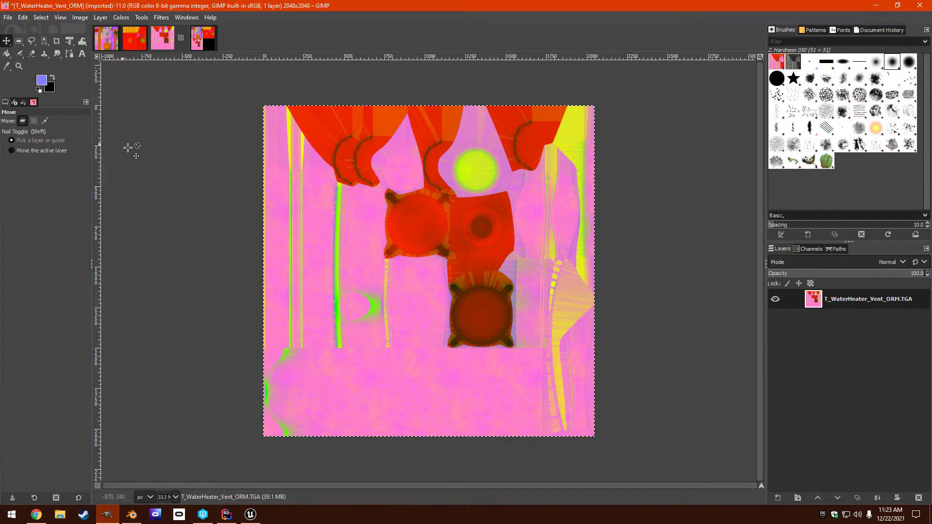
{"action": "left_click", "coordinate": [99, 43]}
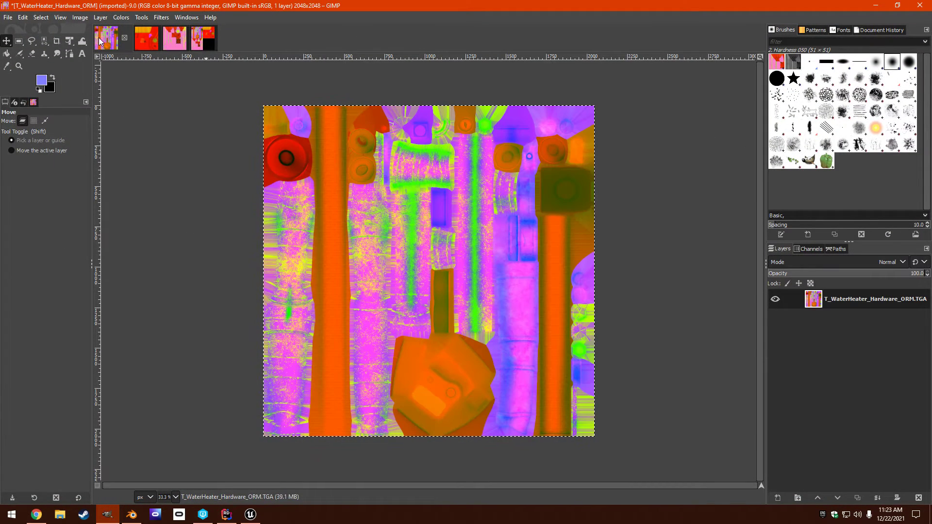
{"action": "left_click", "coordinate": [146, 42]}
{"action": "left_click", "coordinate": [178, 44]}
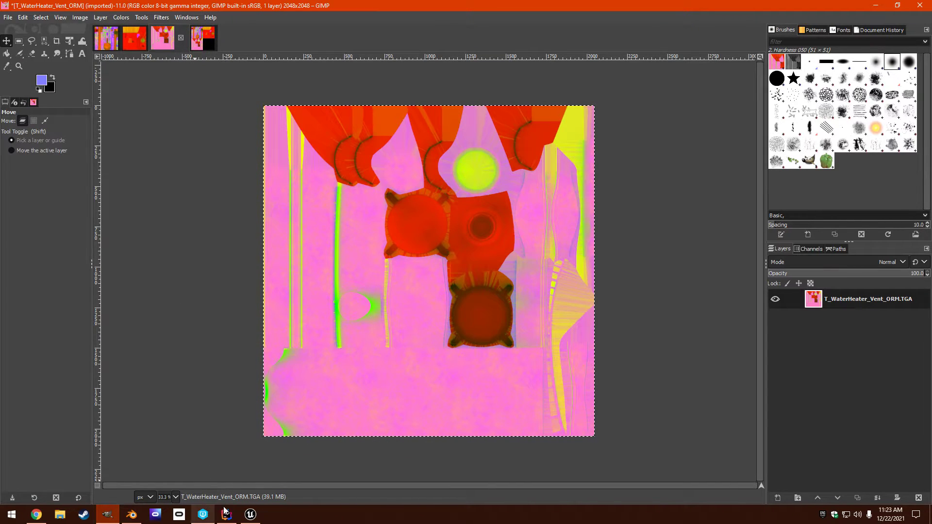
{"action": "left_click", "coordinate": [132, 514]}
Step: Select Hardware and show its UV layout, centred, in the UV Editing workspace
{"action": "left_click", "coordinate": [817, 90]}
{"action": "left_click", "coordinate": [819, 81]}
{"action": "left_click_drag", "start_coordinate": [815, 274], "coordinate": [815, 123]}
{"action": "left_click", "coordinate": [235, 17]}
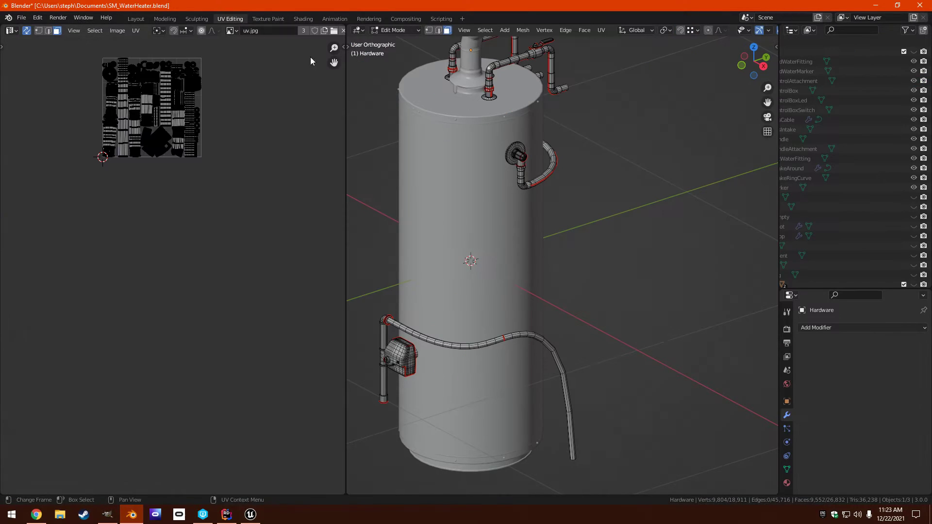
{"action": "middle_click_drag", "start_coordinate": [448, 179], "coordinate": [507, 198], "text": "shift"}
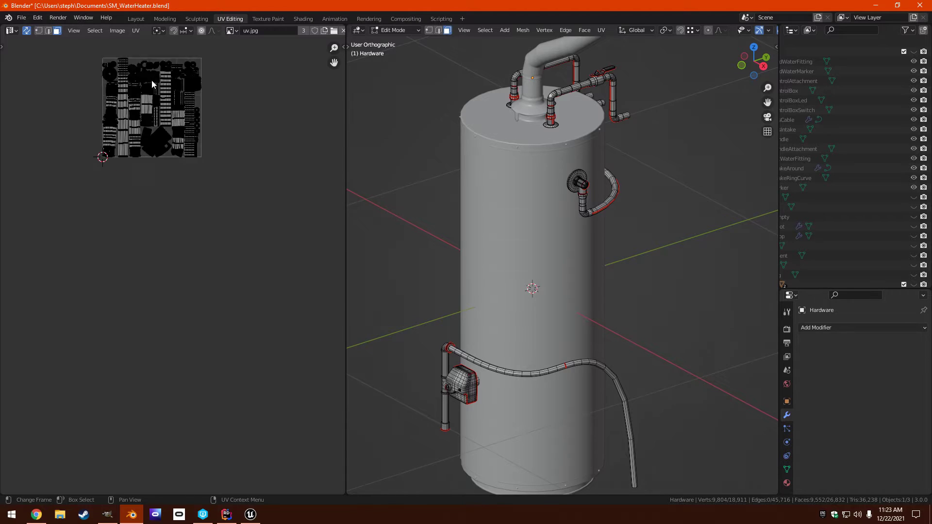
{"action": "scroll", "coordinate": [150, 97], "scroll_direction": "up", "scroll_amount": 2}
{"action": "middle_click_drag", "start_coordinate": [176, 208], "coordinate": [228, 226]}
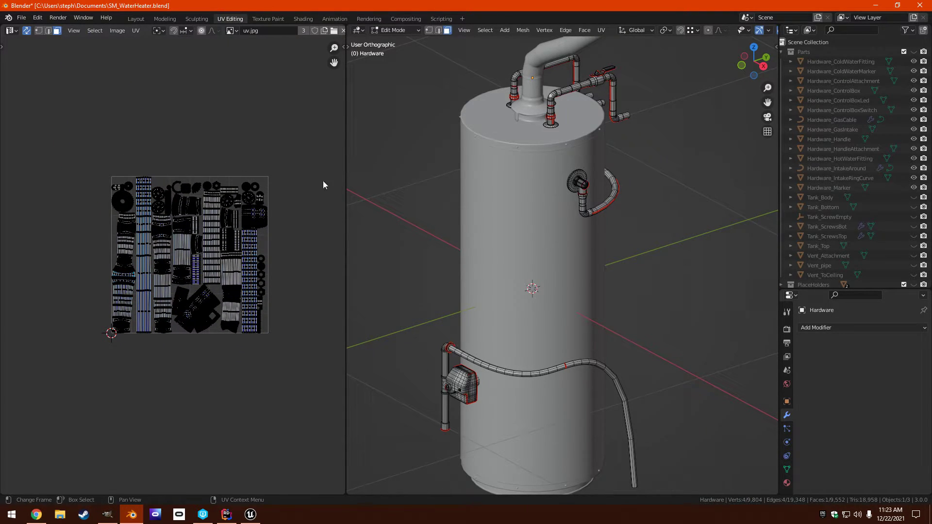
{"action": "left_click", "coordinate": [783, 52]}
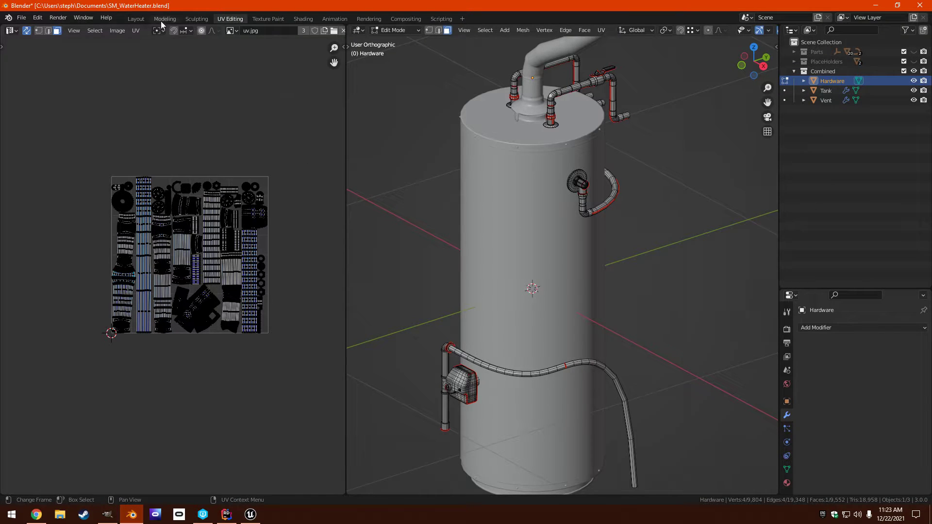
Step: In Layout's Material Properties, remove the existing material slots from Vent, Tank and Hardware
{"action": "left_click", "coordinate": [137, 19]}
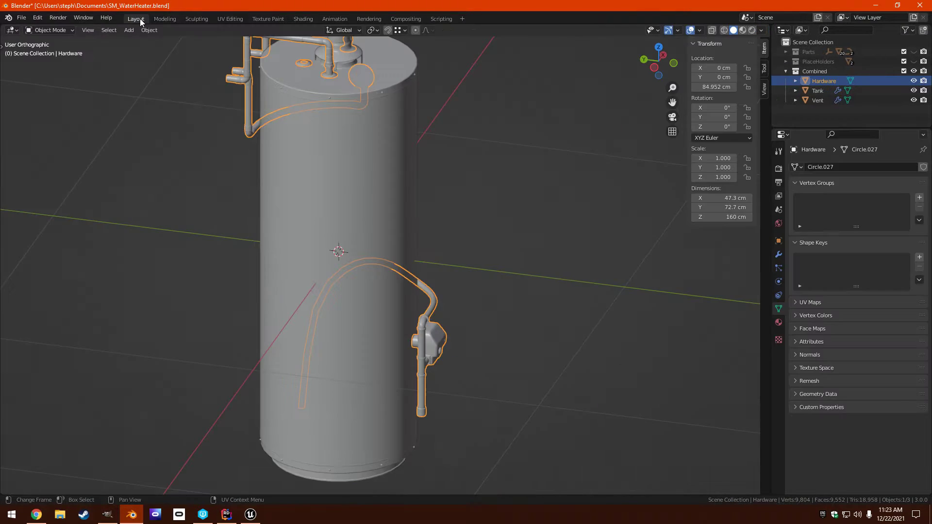
{"action": "left_click", "coordinate": [817, 92]}
{"action": "left_click", "coordinate": [779, 323]}
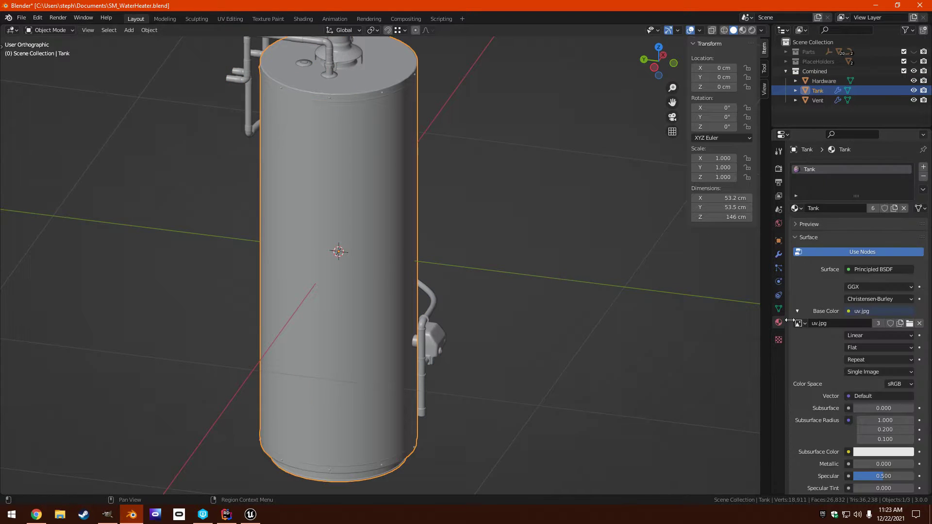
{"action": "left_click", "coordinate": [818, 81]}
{"action": "left_click", "coordinate": [815, 92]}
{"action": "left_click", "coordinate": [819, 99]}
{"action": "left_click", "coordinate": [923, 176]}
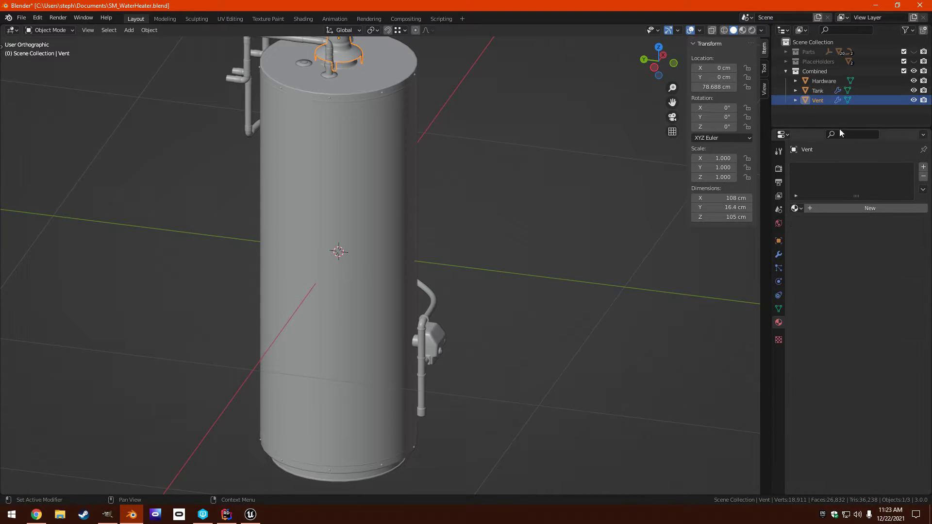
{"action": "left_click", "coordinate": [817, 92]}
{"action": "left_click", "coordinate": [923, 176]}
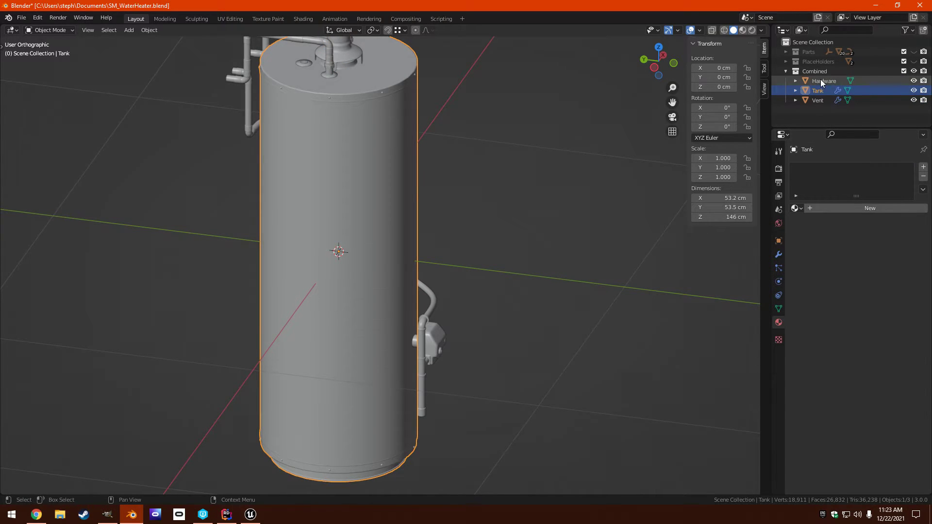
{"action": "left_click", "coordinate": [820, 81]}
{"action": "left_click", "coordinate": [923, 176]}
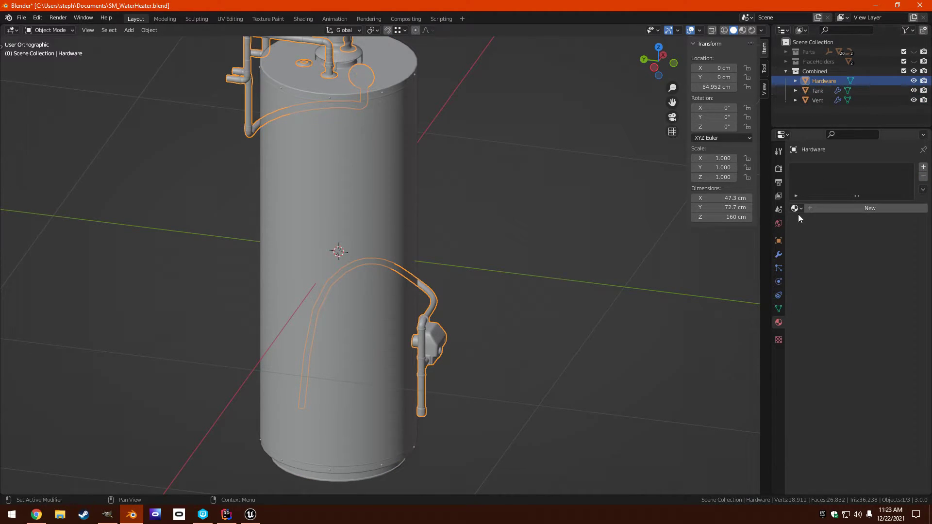
Step: Create a new material on Hardware and name it MI_WaterHeater
{"action": "middle_click_drag", "start_coordinate": [501, 214], "coordinate": [549, 207]}
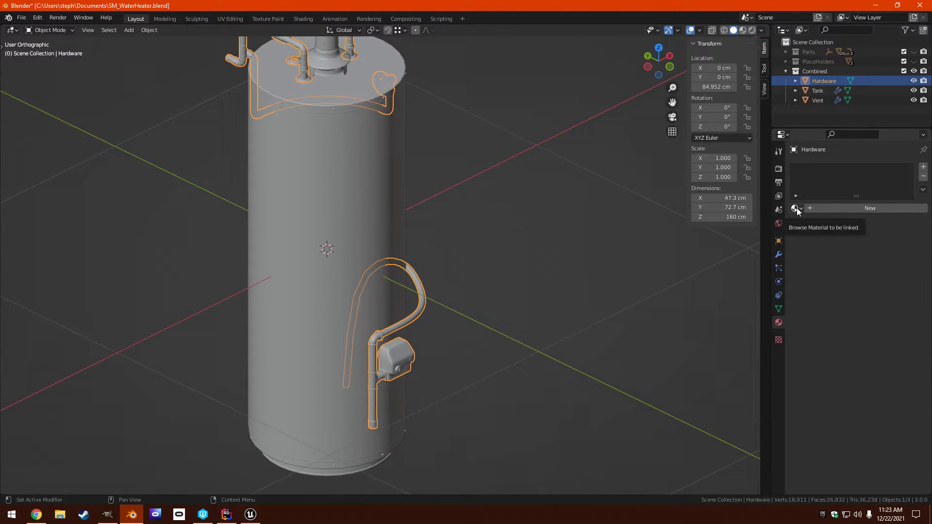
{"action": "left_click", "coordinate": [825, 208]}
{"action": "double_click", "coordinate": [814, 171]}
{"action": "type", "text": "MI_WaterHeater"}
{"action": "key", "text": "Return"}
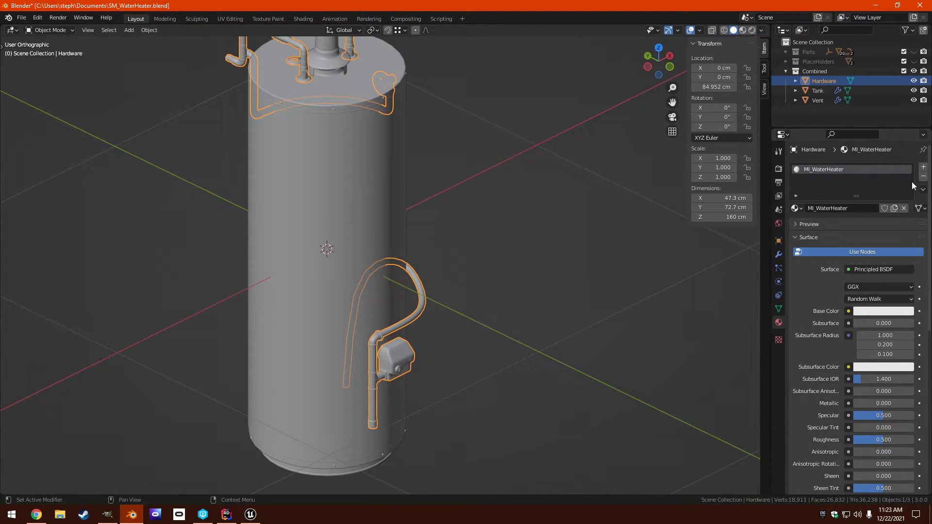
Step: Assign the existing MI_WaterHeater material to Tank and Vent
{"action": "left_click", "coordinate": [819, 91]}
{"action": "left_click", "coordinate": [795, 208]}
{"action": "left_click", "coordinate": [815, 230]}
{"action": "left_click", "coordinate": [818, 101]}
{"action": "left_click", "coordinate": [796, 209]}
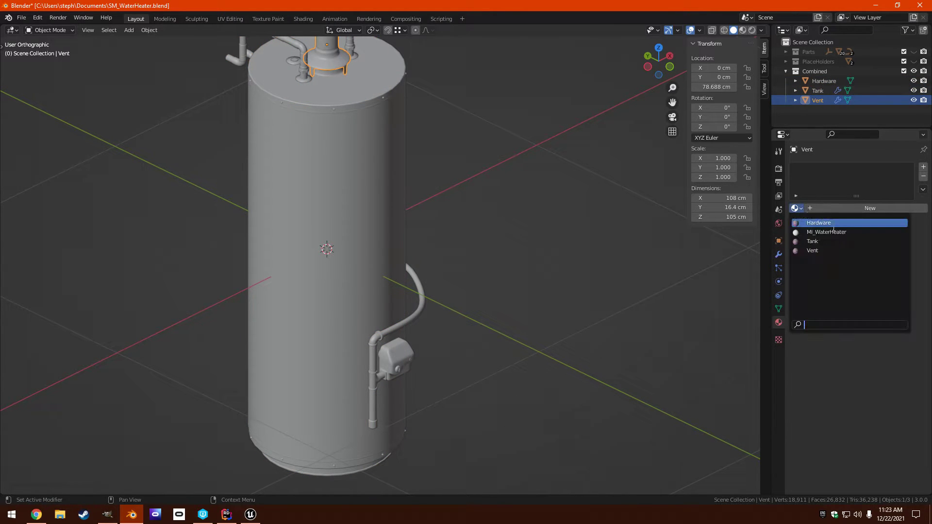
{"action": "left_click", "coordinate": [825, 229]}
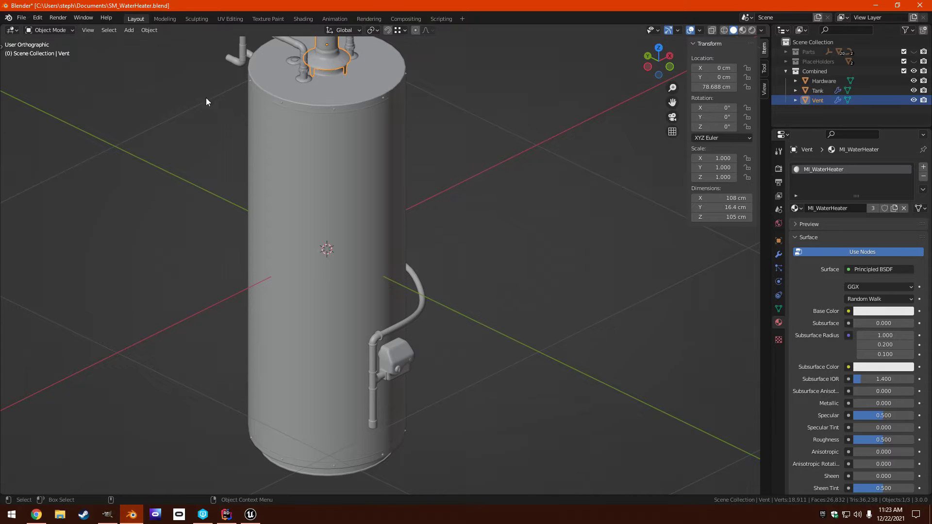
Step: Set the viewport to Material Preview, then switch to Shading and orbit around the water heater
{"action": "key", "text": "z"}
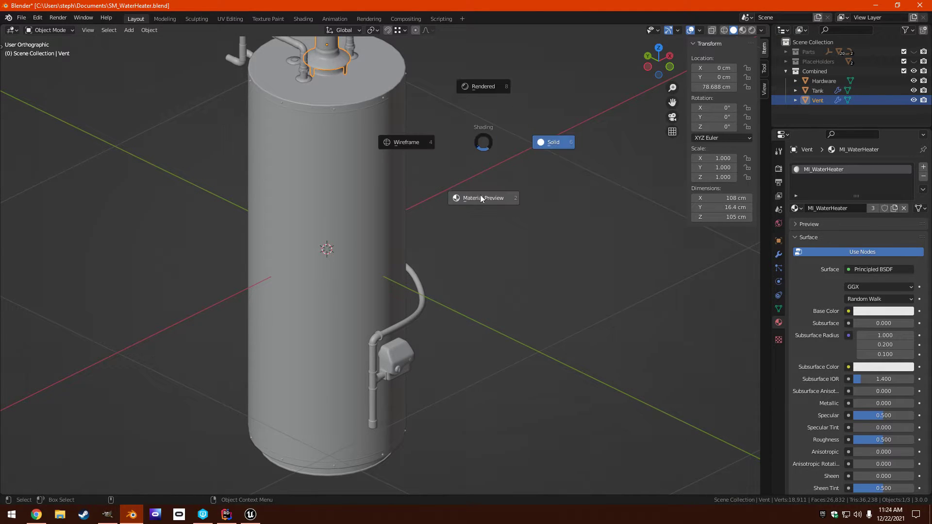
{"action": "left_click", "coordinate": [481, 194]}
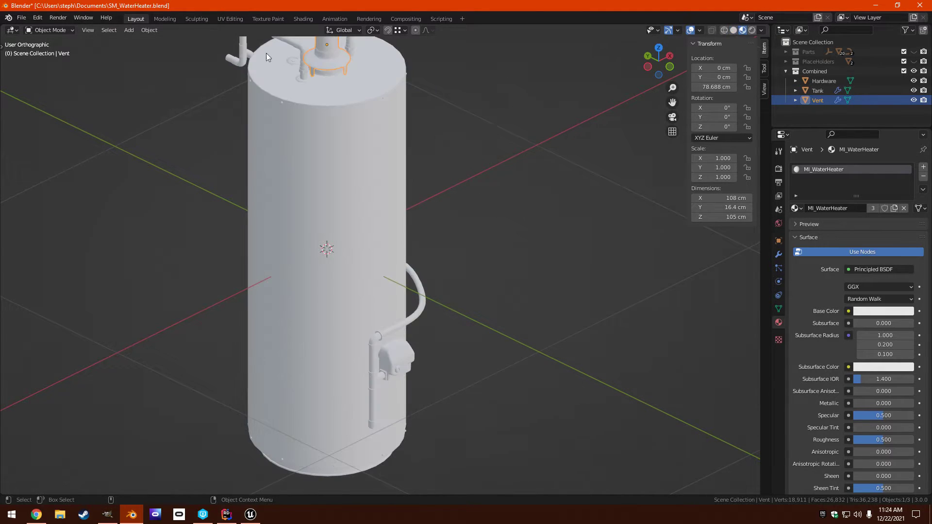
{"action": "left_click", "coordinate": [304, 19]}
{"action": "scroll", "coordinate": [450, 192], "scroll_direction": "up", "scroll_amount": 8}
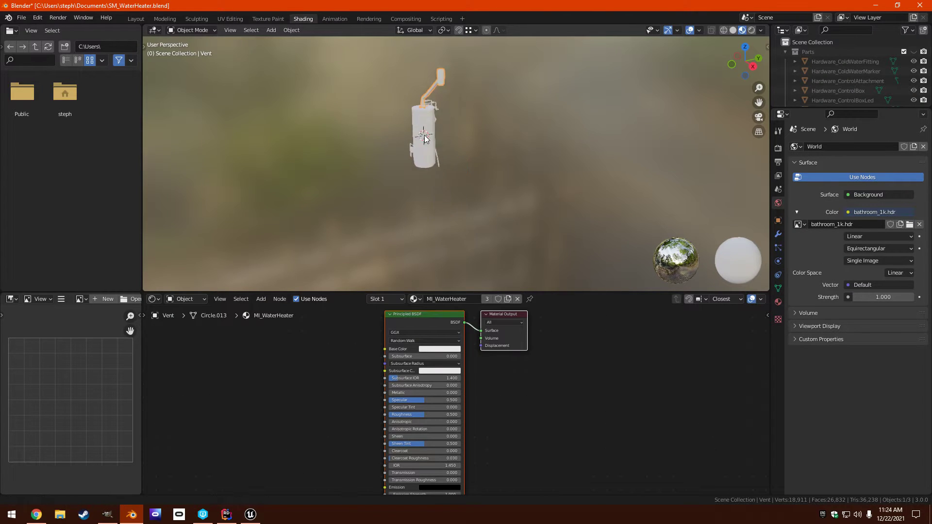
{"action": "middle_click_drag", "start_coordinate": [441, 155], "coordinate": [375, 182]}
Step: From Documents, drag T_WaterHeater_D, _N and _ORM.TGA into the node editor as image nodes
{"action": "left_click", "coordinate": [60, 516]}
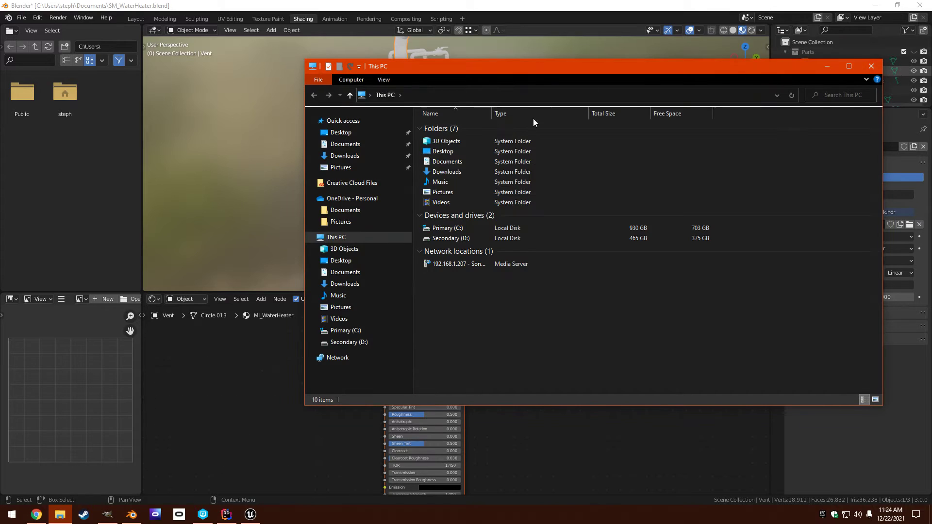
{"action": "left_click", "coordinate": [344, 272]}
{"action": "left_click_drag", "start_coordinate": [497, 69], "coordinate": [748, 109]}
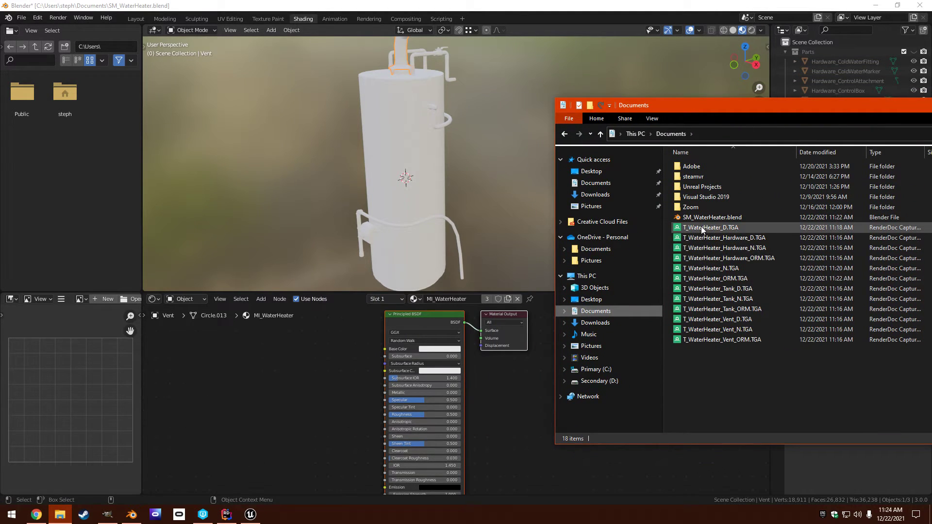
{"action": "left_click_drag", "start_coordinate": [693, 233], "coordinate": [284, 360]}
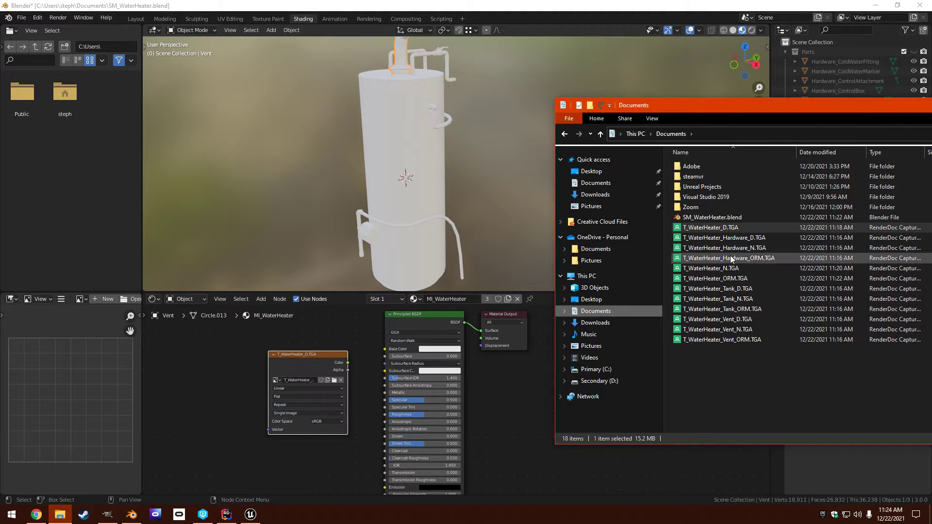
{"action": "left_click_drag", "start_coordinate": [709, 268], "coordinate": [208, 427]}
{"action": "left_click", "coordinate": [710, 279]}
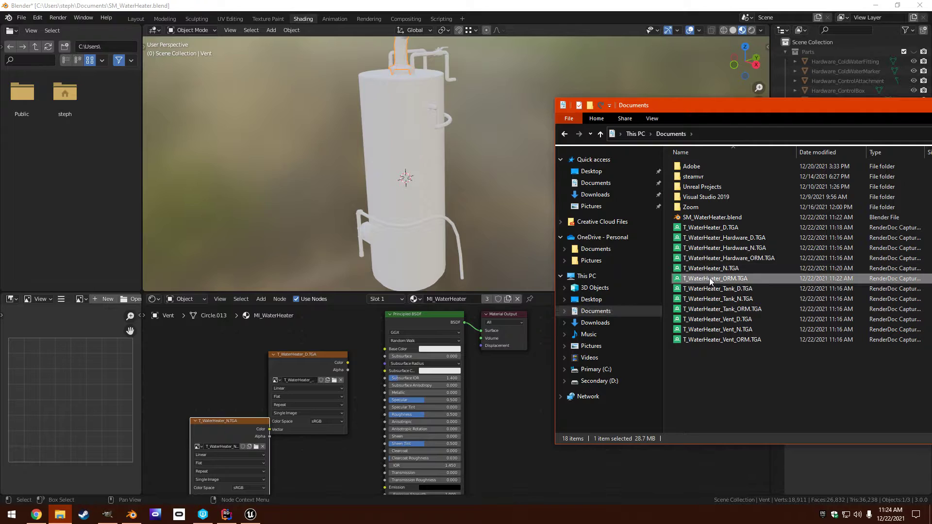
{"action": "left_click_drag", "start_coordinate": [347, 468], "coordinate": [320, 463]}
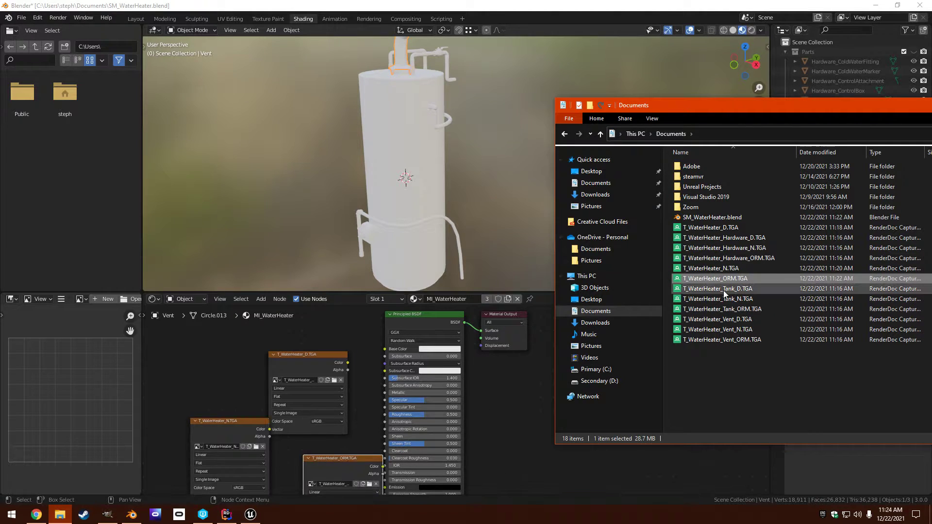
Step: Delete the old Hardware, Tank and Vent TGA texture files from Documents
{"action": "left_click", "coordinate": [739, 238]}
{"action": "left_click", "coordinate": [733, 258], "text": "shift"}
{"action": "left_click", "coordinate": [737, 290], "text": "ctrl"}
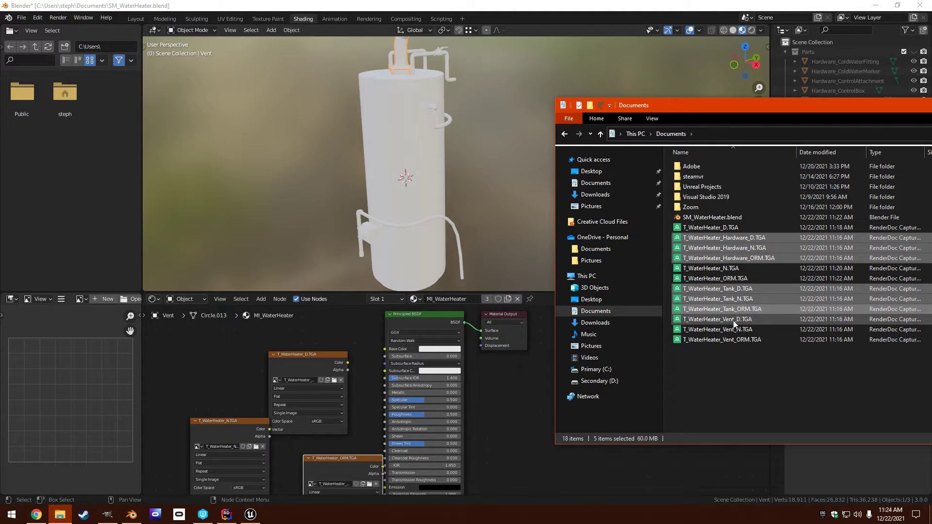
{"action": "left_click", "coordinate": [738, 329], "text": "ctrl+shift"}
{"action": "left_click", "coordinate": [740, 340], "text": "ctrl"}
{"action": "key", "text": "Delete"}
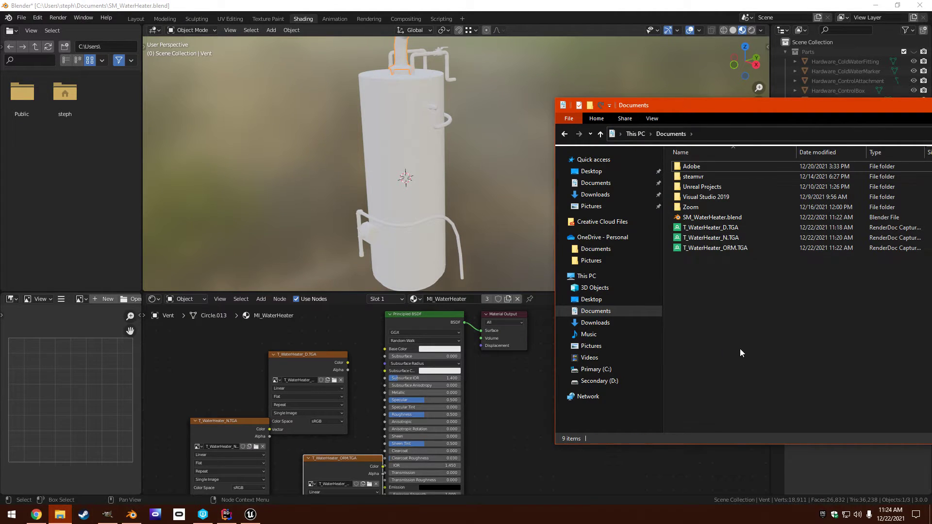
Step: Connect the diffuse texture to Base Color and arrange the texture nodes beside the shader
{"action": "left_click", "coordinate": [517, 348]}
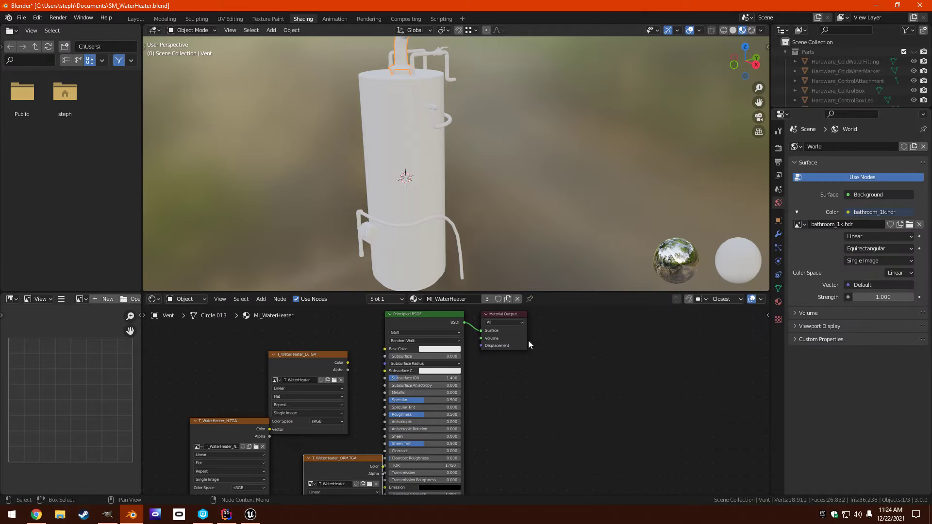
{"action": "scroll", "coordinate": [363, 362], "scroll_direction": "up", "scroll_amount": 3}
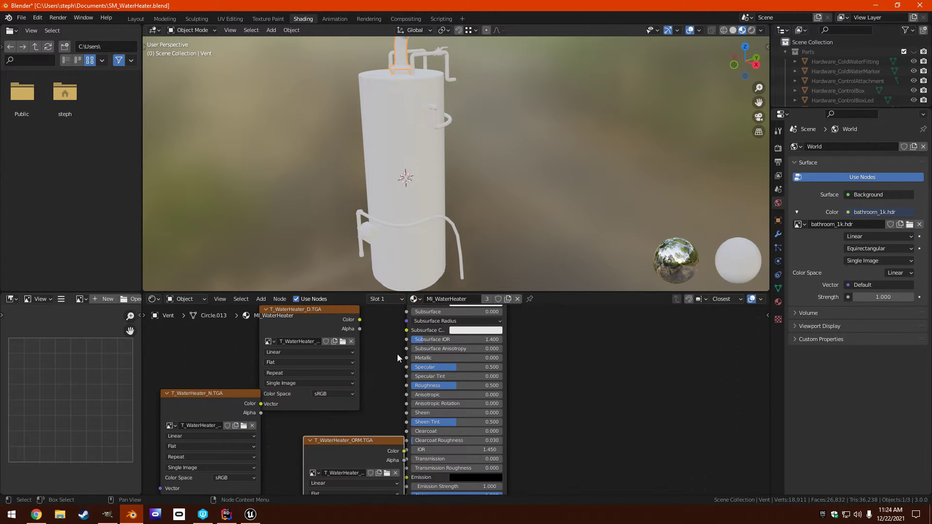
{"action": "left_click_drag", "start_coordinate": [378, 366], "coordinate": [425, 350]}
{"action": "left_click_drag", "start_coordinate": [351, 363], "coordinate": [332, 329]}
{"action": "middle_click_drag", "start_coordinate": [368, 423], "coordinate": [418, 351]}
{"action": "middle_click_drag", "start_coordinate": [408, 399], "coordinate": [429, 368]}
{"action": "left_click_drag", "start_coordinate": [439, 360], "coordinate": [183, 393]}
{"action": "left_click_drag", "start_coordinate": [315, 325], "coordinate": [328, 395]}
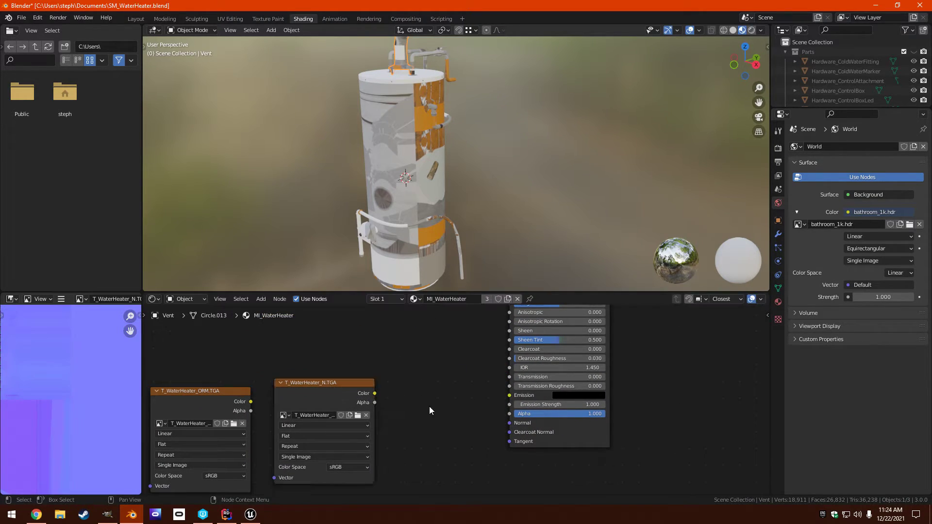
Step: Add a Normal Map node into BSDF Normal, fed by T_WaterHeater_N.TGA set to Non-Color
{"action": "key", "text": "shift+a"}
{"action": "mouse_move", "coordinate": [406, 452]}
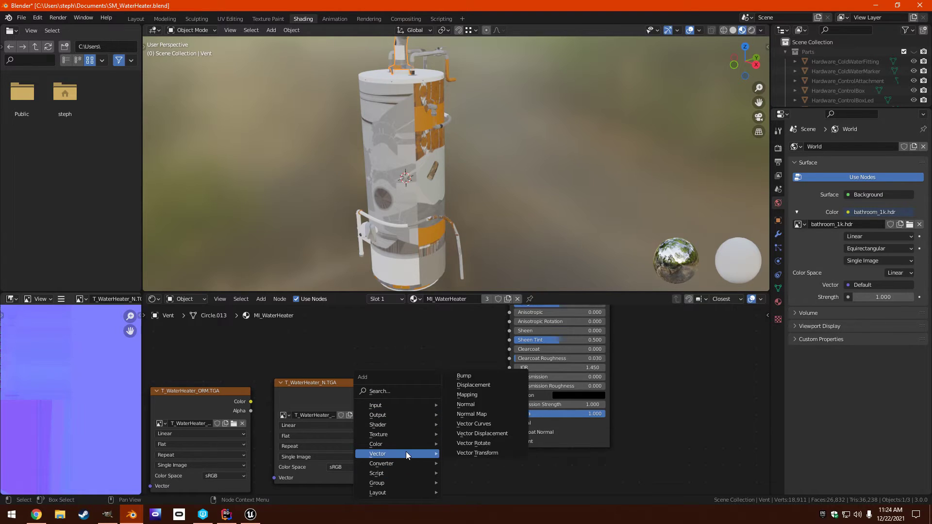
{"action": "left_click", "coordinate": [484, 414]}
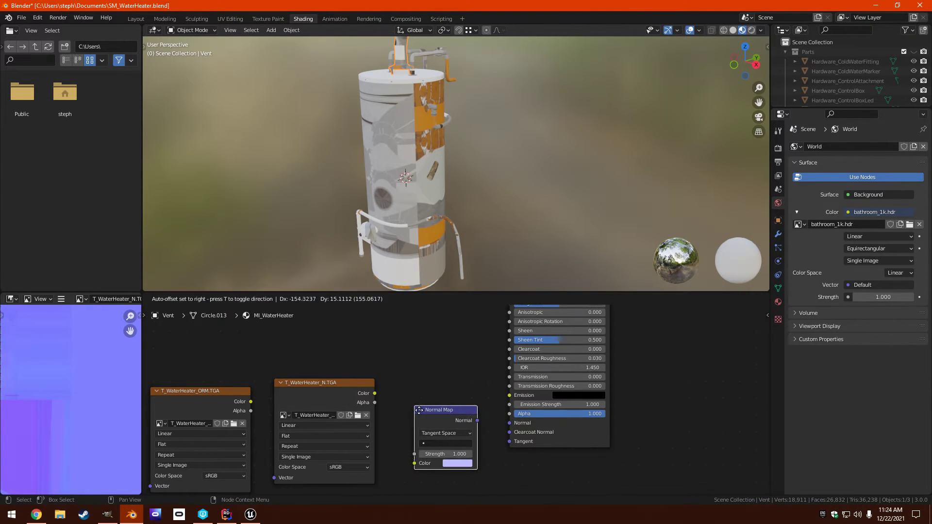
{"action": "left_click", "coordinate": [482, 421]}
{"action": "left_click_drag", "start_coordinate": [478, 421], "coordinate": [510, 428]}
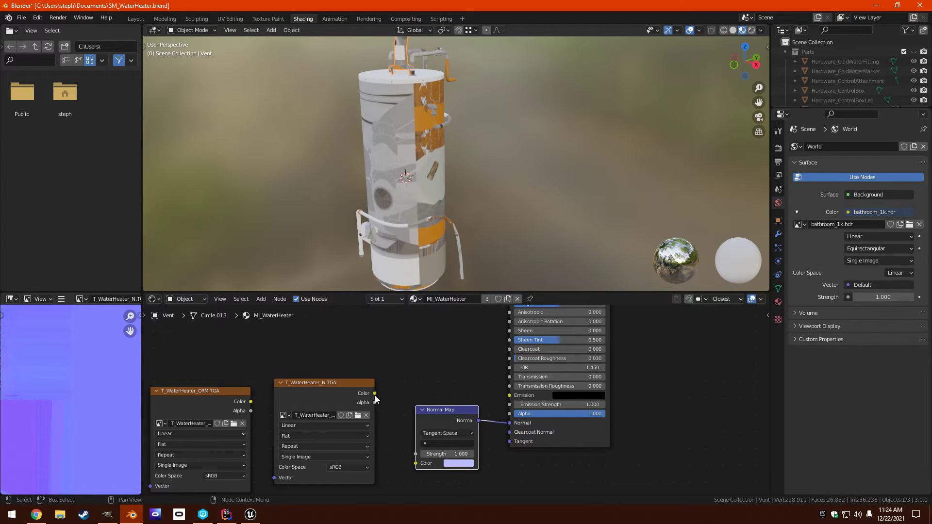
{"action": "left_click_drag", "start_coordinate": [374, 393], "coordinate": [416, 464]}
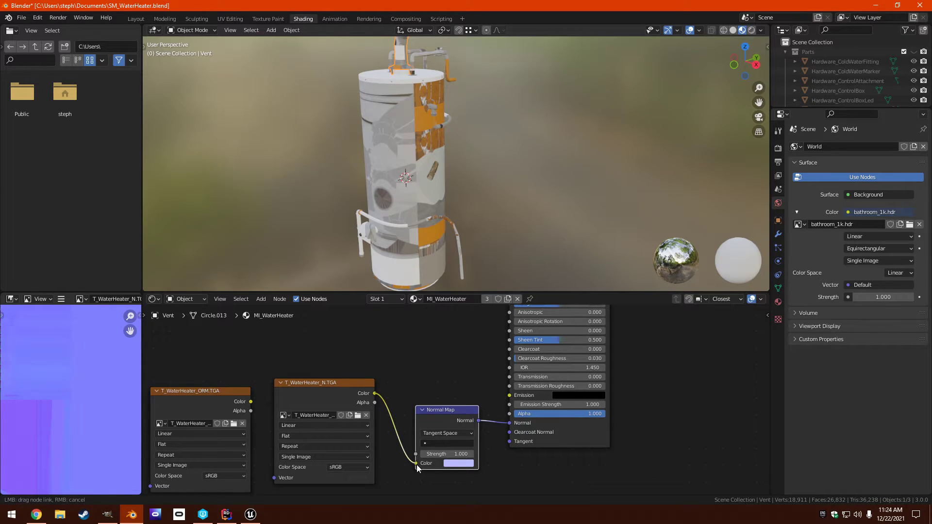
{"action": "left_click", "coordinate": [347, 467]}
{"action": "left_click", "coordinate": [352, 430]}
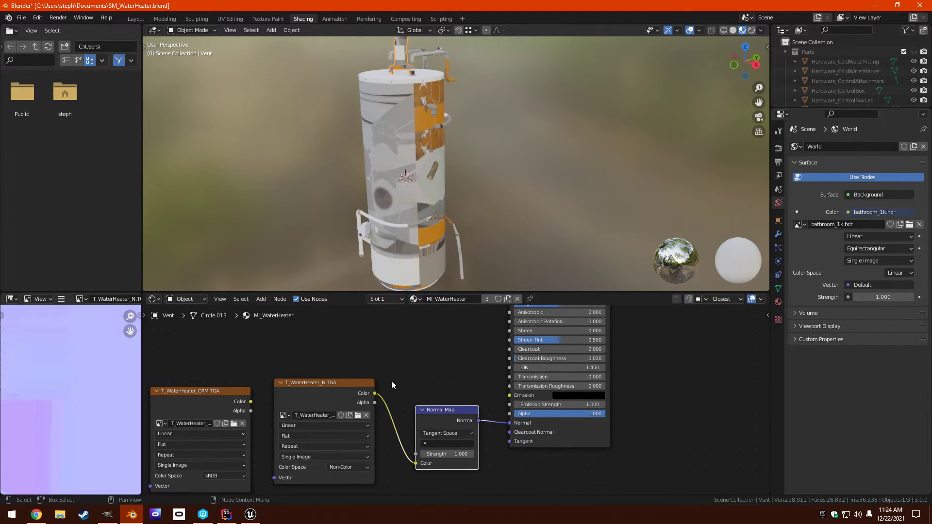
Step: Rearrange the normal and ORM texture nodes in the node editor
{"action": "middle_click_drag", "start_coordinate": [346, 395], "coordinate": [400, 351]}
{"action": "left_click_drag", "start_coordinate": [400, 351], "coordinate": [403, 419]}
{"action": "scroll", "coordinate": [395, 383], "scroll_direction": "up", "scroll_amount": 5, "text": "shift"}
{"action": "left_click_drag", "start_coordinate": [274, 409], "coordinate": [390, 361]}
{"action": "scroll", "coordinate": [485, 364], "scroll_direction": "up", "scroll_amount": 3, "text": "shift"}
{"action": "scroll", "coordinate": [485, 364], "scroll_direction": "up", "scroll_amount": 2, "text": "ctrl"}
Step: Add a Separate RGB node after the Non-Color ORM texture, linking G to Roughness and B to Metallic
{"action": "key", "text": "shift+a"}
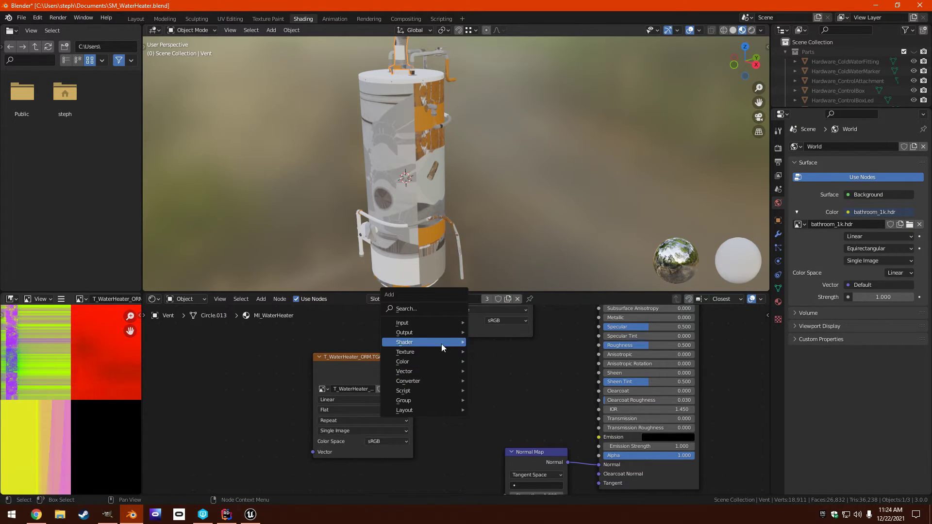
{"action": "mouse_move", "coordinate": [439, 381]}
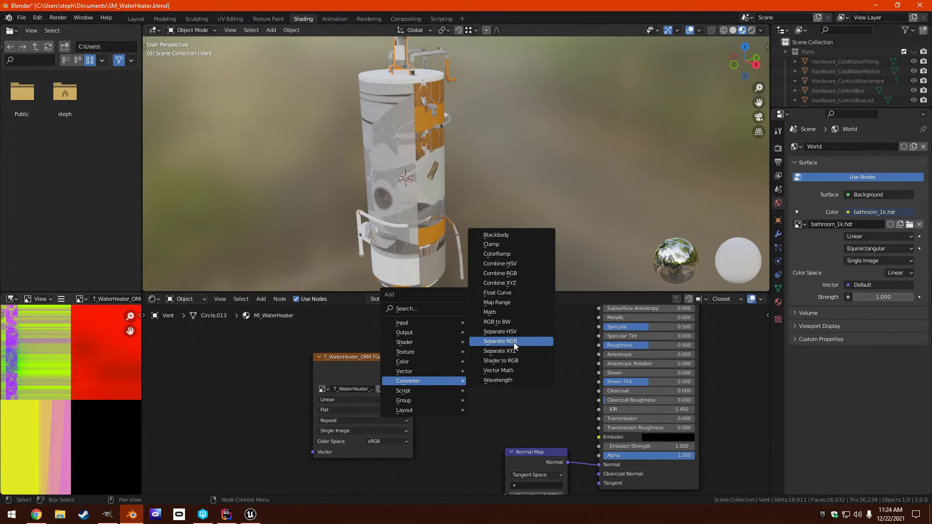
{"action": "left_click", "coordinate": [499, 342]}
{"action": "left_click", "coordinate": [425, 371]}
{"action": "left_click_drag", "start_coordinate": [413, 367], "coordinate": [441, 407]}
{"action": "left_click", "coordinate": [387, 442]}
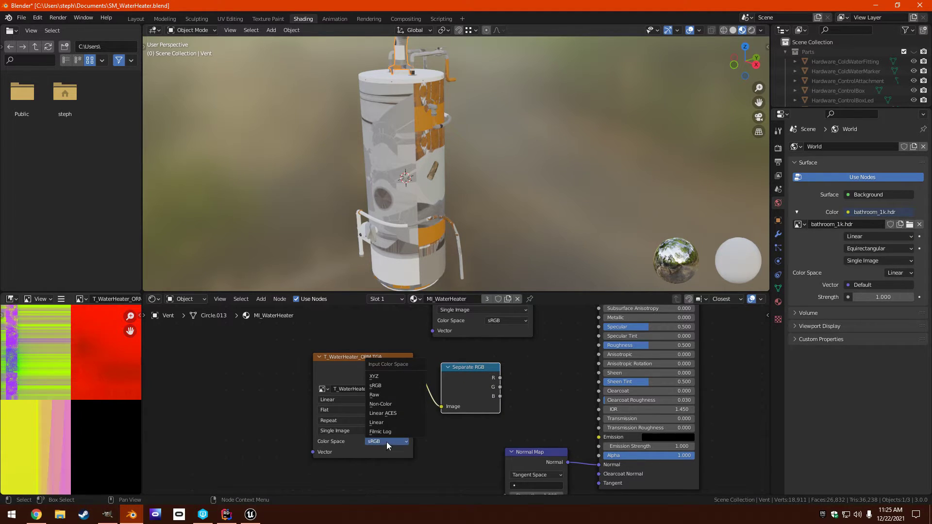
{"action": "left_click", "coordinate": [388, 404]}
{"action": "middle_click_drag", "start_coordinate": [527, 376], "coordinate": [433, 413]}
{"action": "left_click_drag", "start_coordinate": [407, 424], "coordinate": [498, 384]}
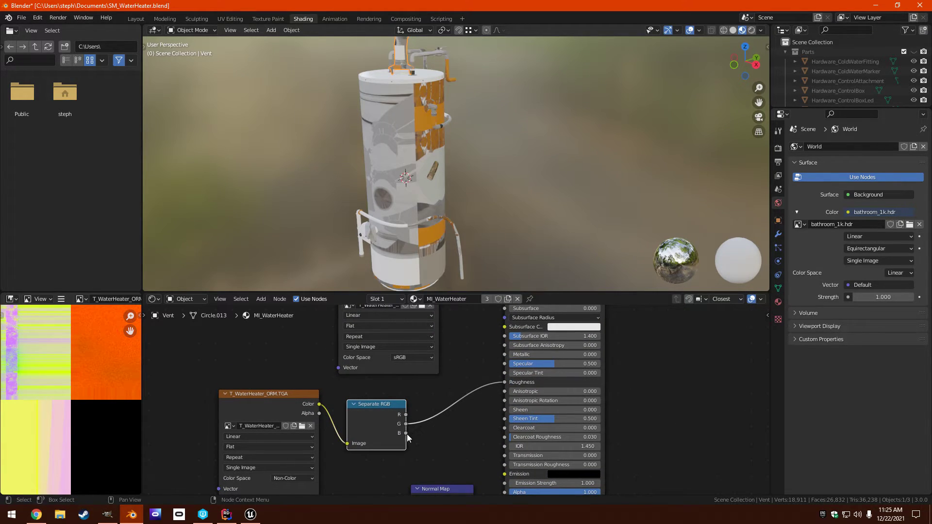
{"action": "left_click_drag", "start_coordinate": [407, 434], "coordinate": [504, 355]}
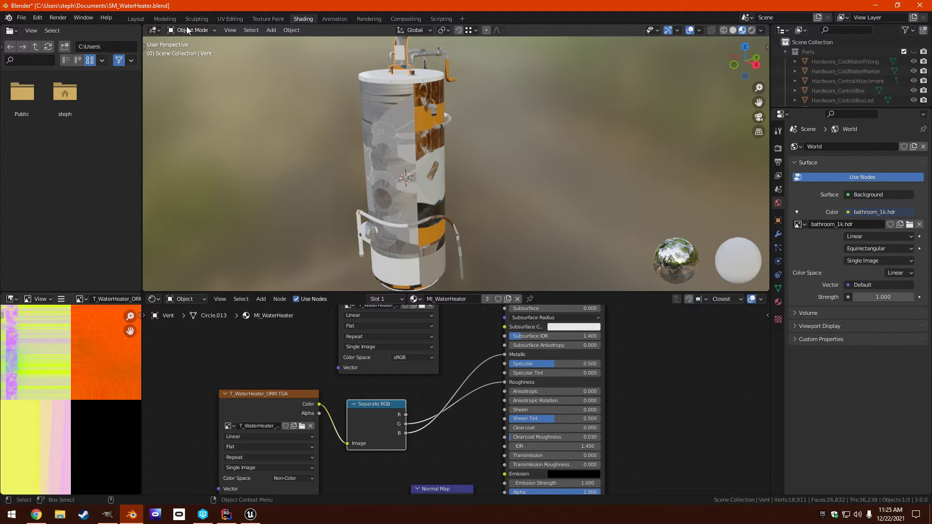
Step: Go back to Layout, orbit to see the whole water heater, and select Hardware
{"action": "left_click", "coordinate": [136, 19]}
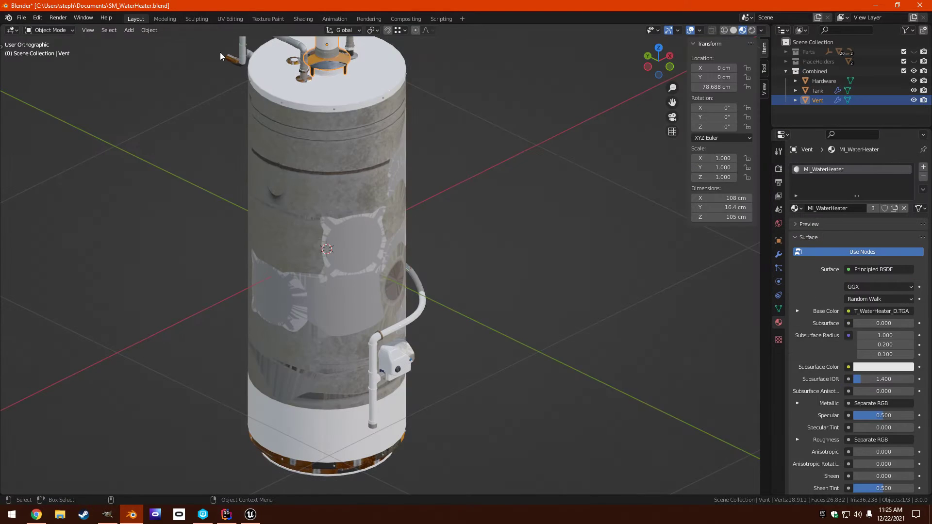
{"action": "scroll", "coordinate": [328, 206], "scroll_direction": "down", "scroll_amount": 3}
{"action": "middle_click_drag", "start_coordinate": [327, 179], "coordinate": [394, 198]}
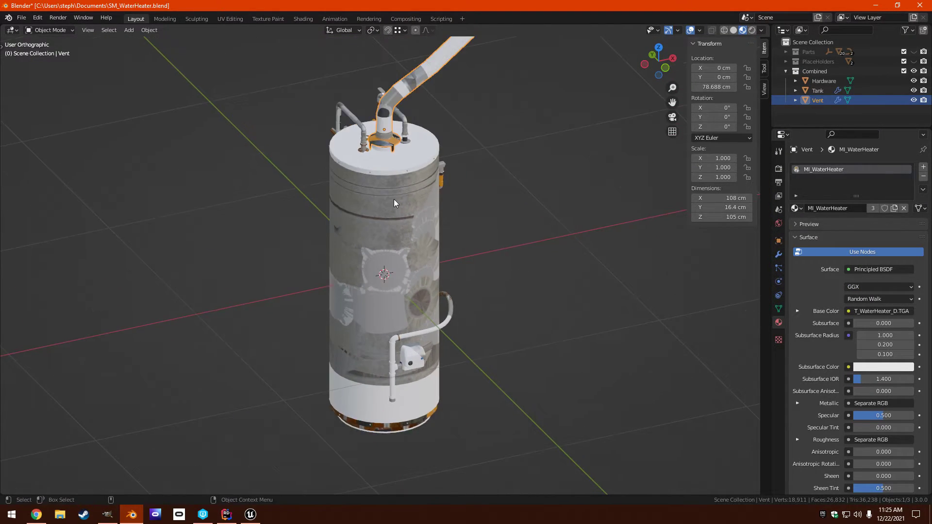
{"action": "left_click", "coordinate": [823, 80]}
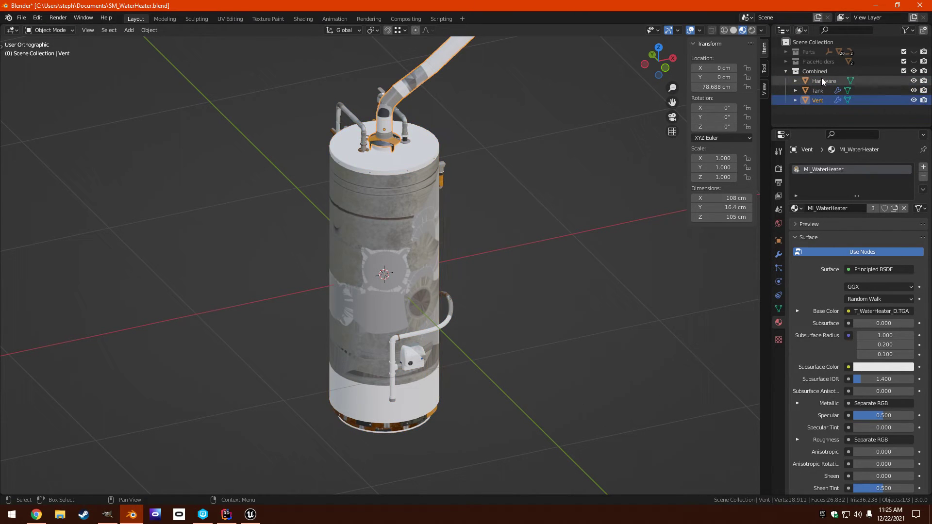
Step: In UV Editing, frame the whole texture and set the transform pivot to 2D Cursor
{"action": "left_click", "coordinate": [230, 19]}
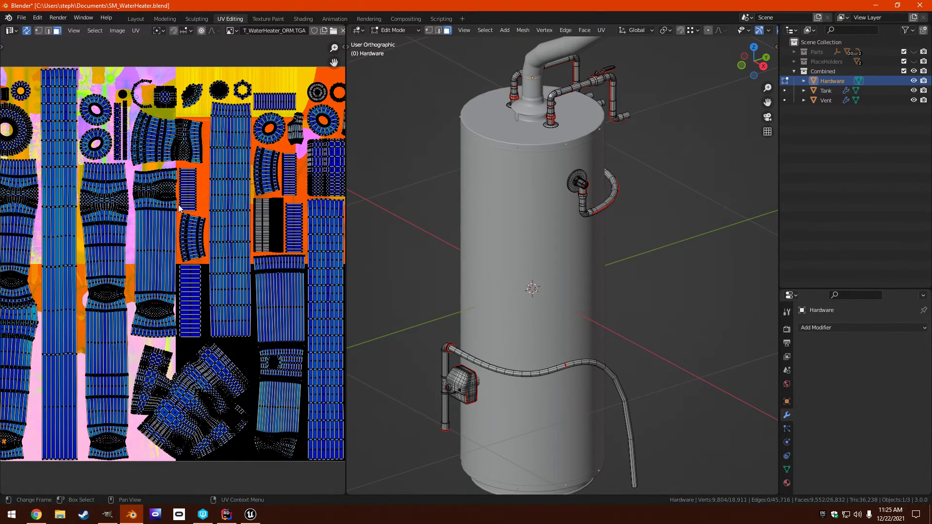
{"action": "key", "text": "Home"}
{"action": "left_click", "coordinate": [159, 30]}
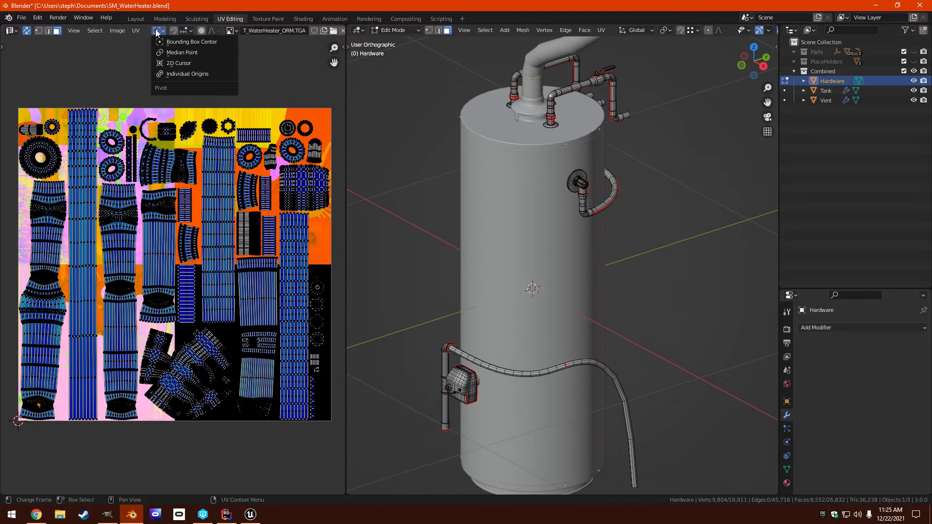
{"action": "left_click", "coordinate": [165, 63]}
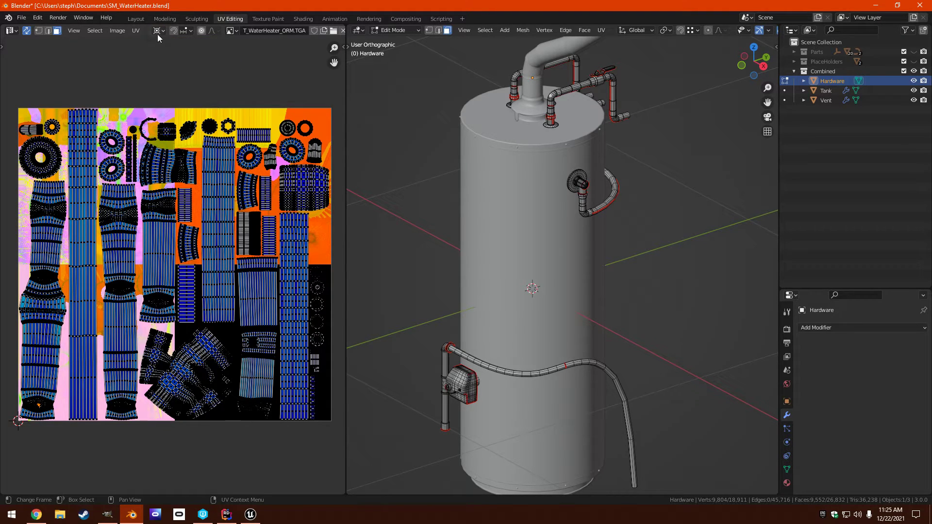
Step: Scale all Hardware UVs by 0.5 and move them 0.5 up in Y
{"action": "key", "text": "a"}
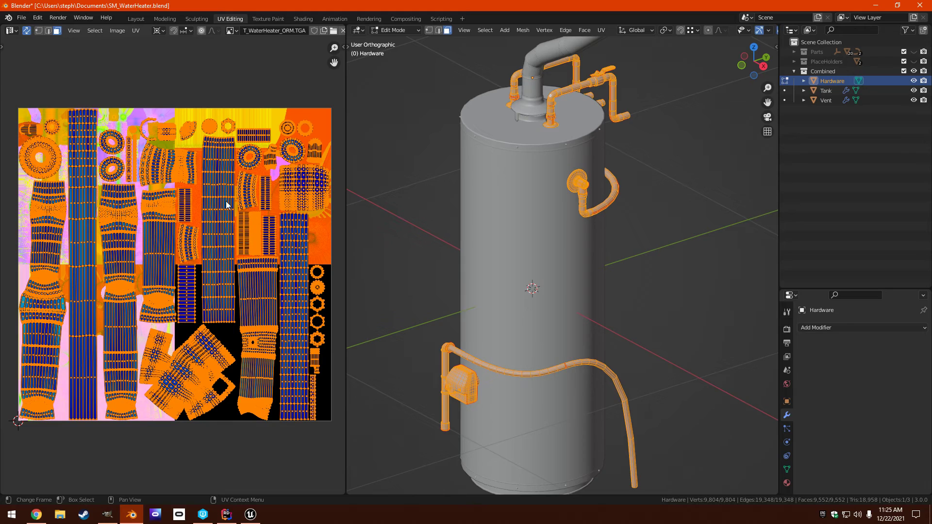
{"action": "type", "text": "s.5"}
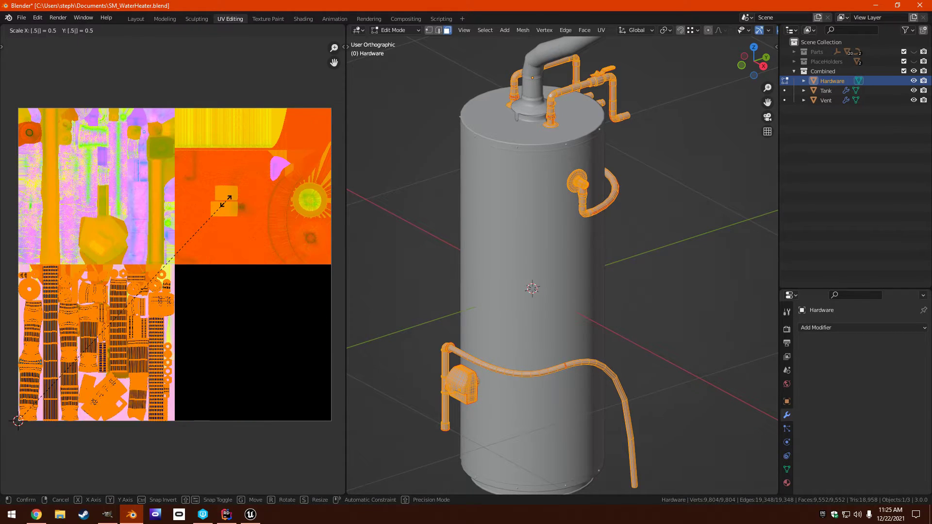
{"action": "key", "text": "Return"}
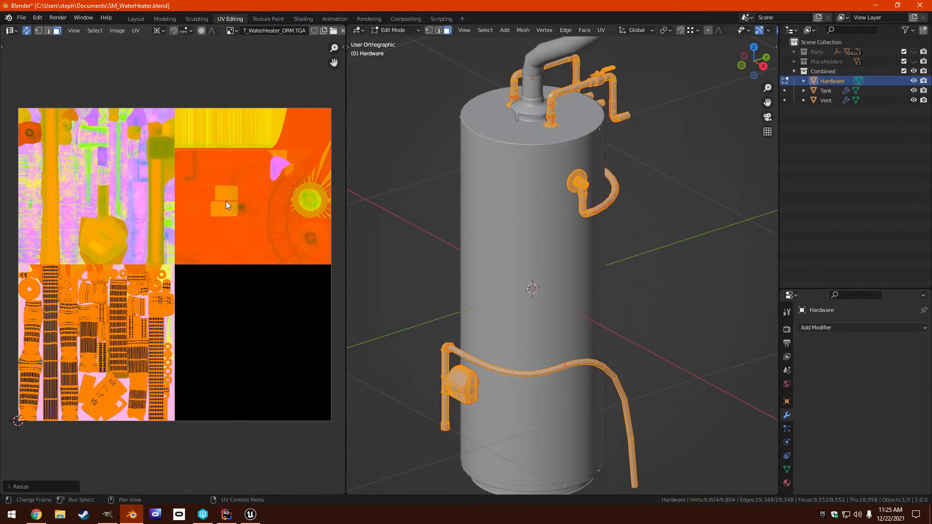
{"action": "key", "text": "g"}
{"action": "type", "text": "y"}
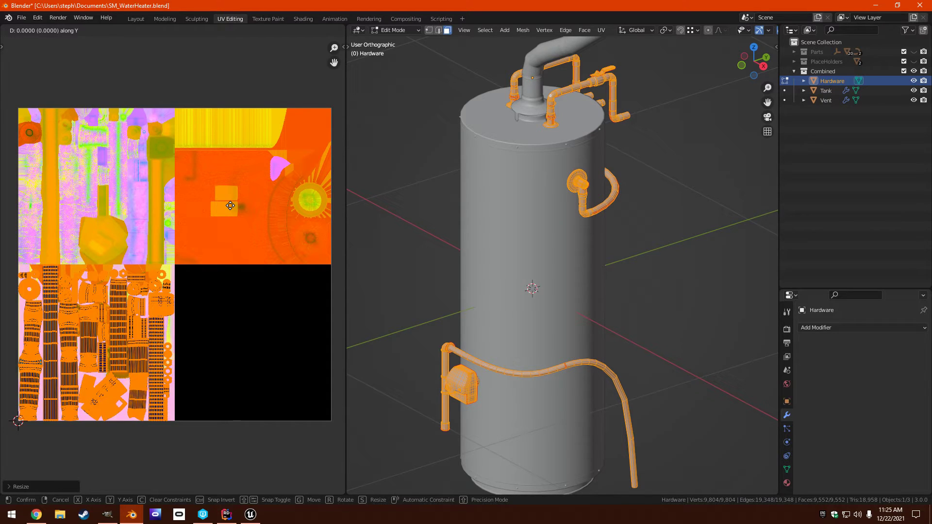
{"action": "type", "text": ".5"}
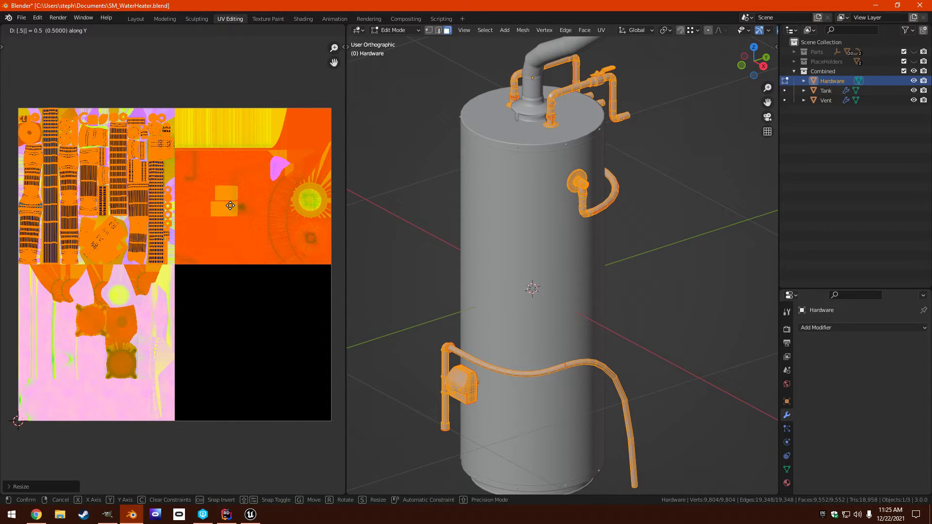
{"action": "key", "text": "Return"}
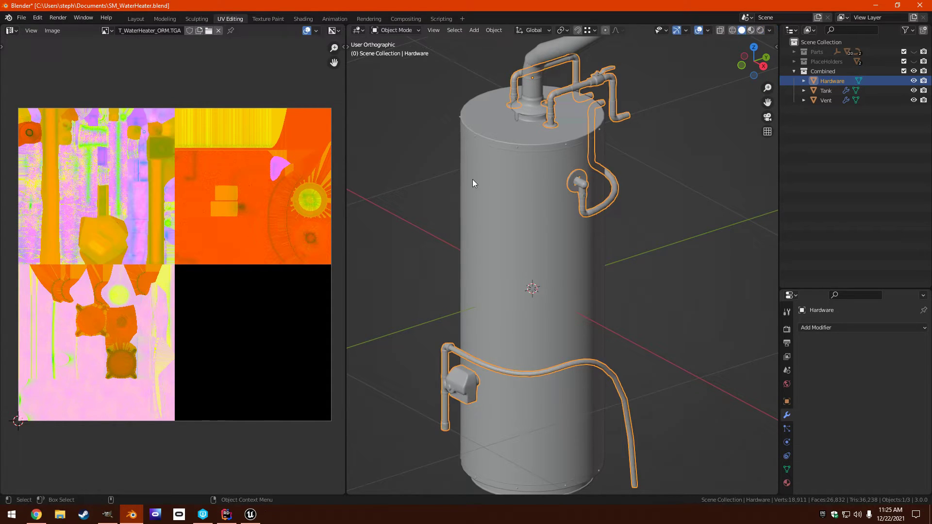
Step: Switch the viewport to Material Preview shading
{"action": "mouse_move", "coordinate": [538, 197]}
{"action": "middle_mouse_down"}
{"action": "mouse_move", "coordinate": [532, 191]}
{"action": "mouse_move", "coordinate": [549, 207]}
{"action": "mouse_move", "coordinate": [558, 202]}
{"action": "middle_mouse_up"}
{"action": "key", "text": "z"}
{"action": "left_click", "coordinate": [555, 243]}
Step: Scale the Tank UVs by 0.5 and move them into the top-right quarter
{"action": "left_click", "coordinate": [828, 91]}
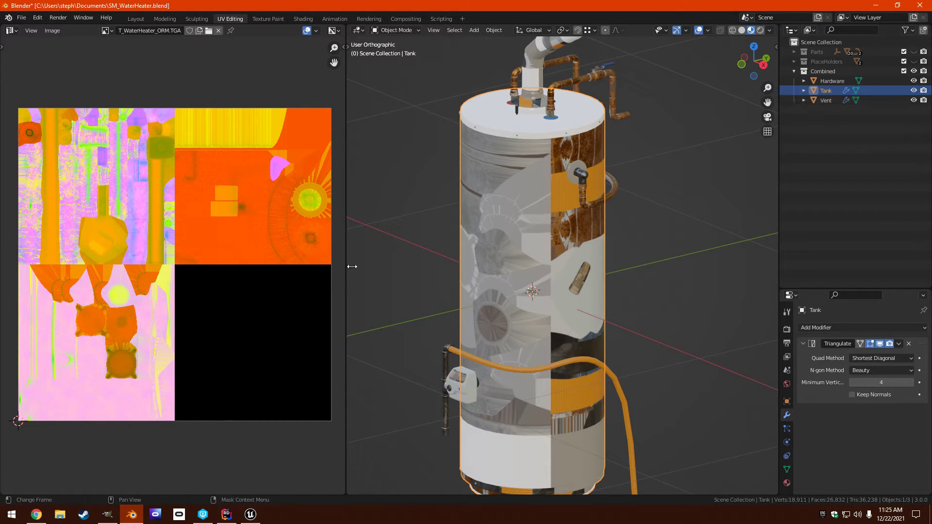
{"action": "key", "text": "Tab"}
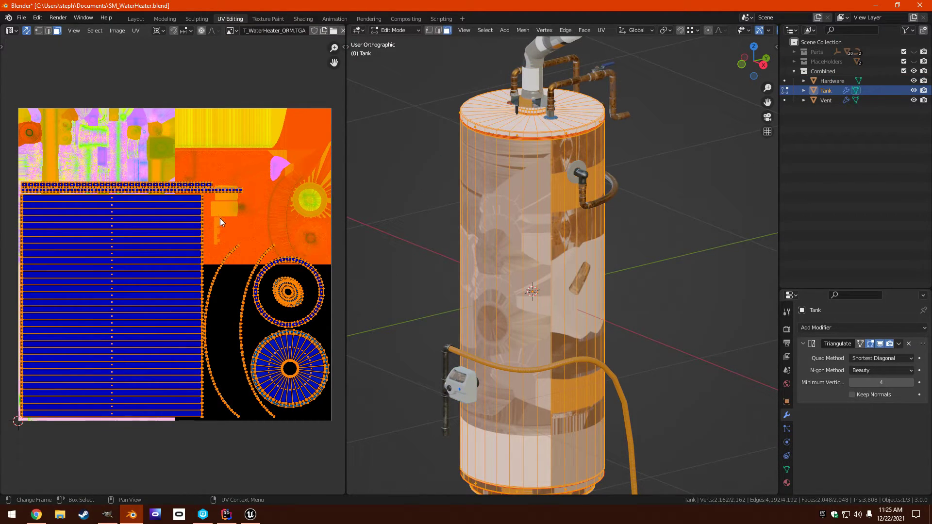
{"action": "type", "text": "s.5"}
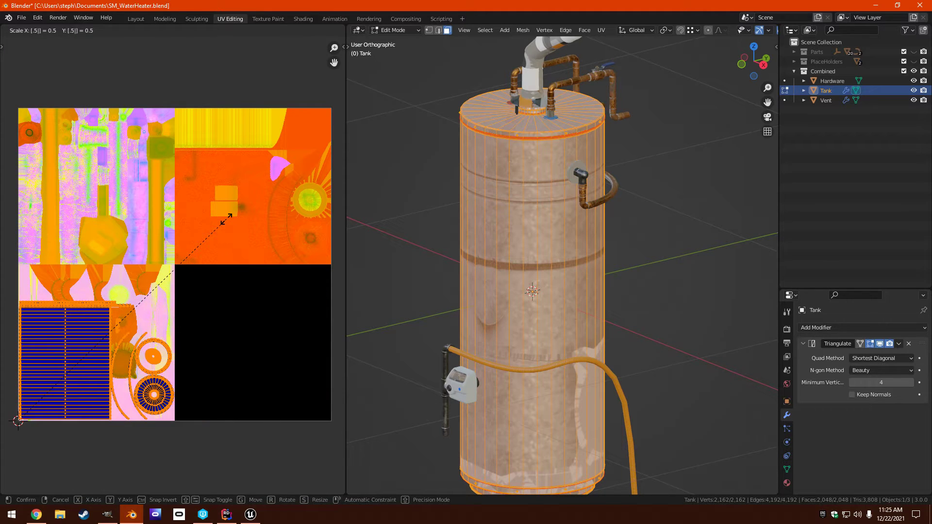
{"action": "key", "text": "Return"}
{"action": "type", "text": "gx5"}
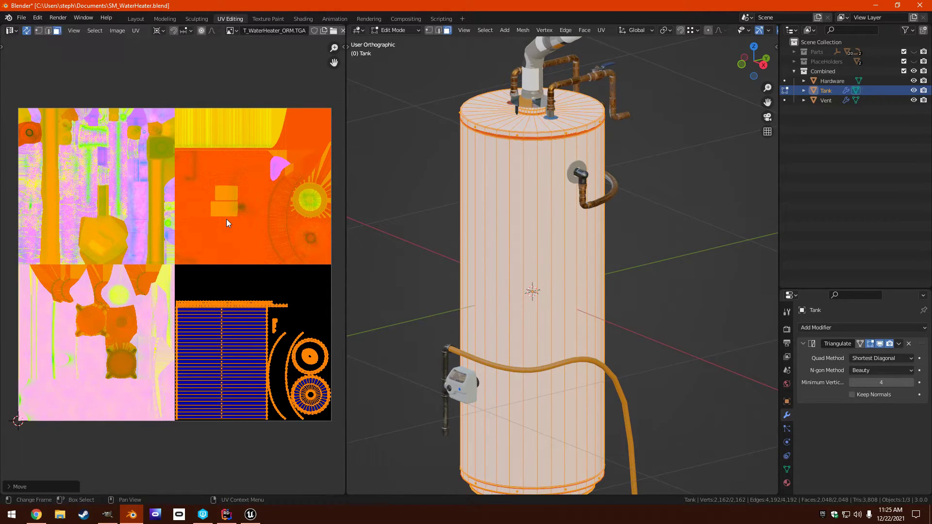
{"action": "type", "text": "y"}
{"action": "key", "text": "Return"}
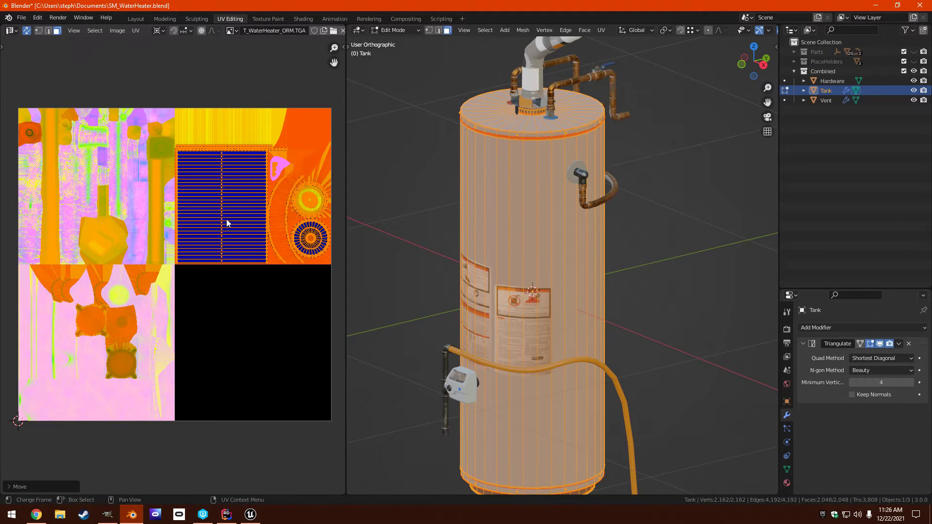
{"action": "key", "text": "Tab"}
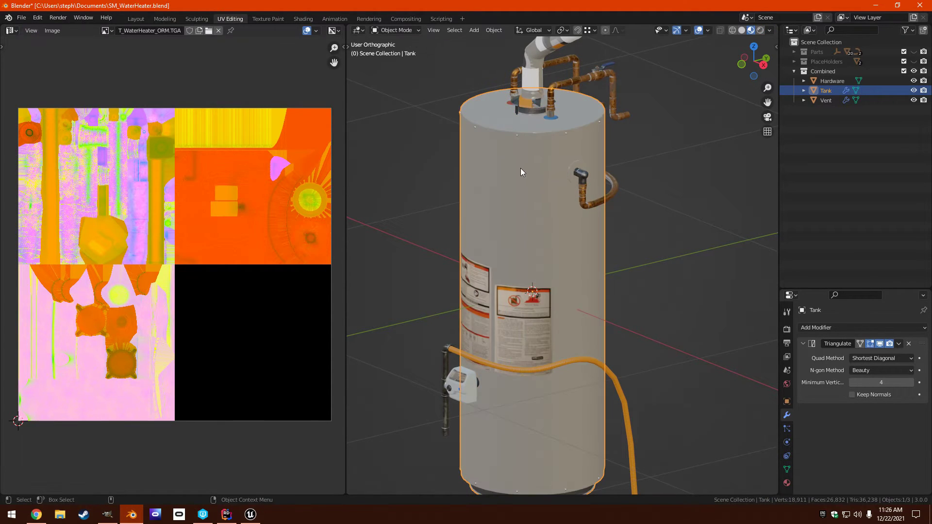
{"action": "middle_click_drag", "start_coordinate": [517, 171], "coordinate": [577, 190]}
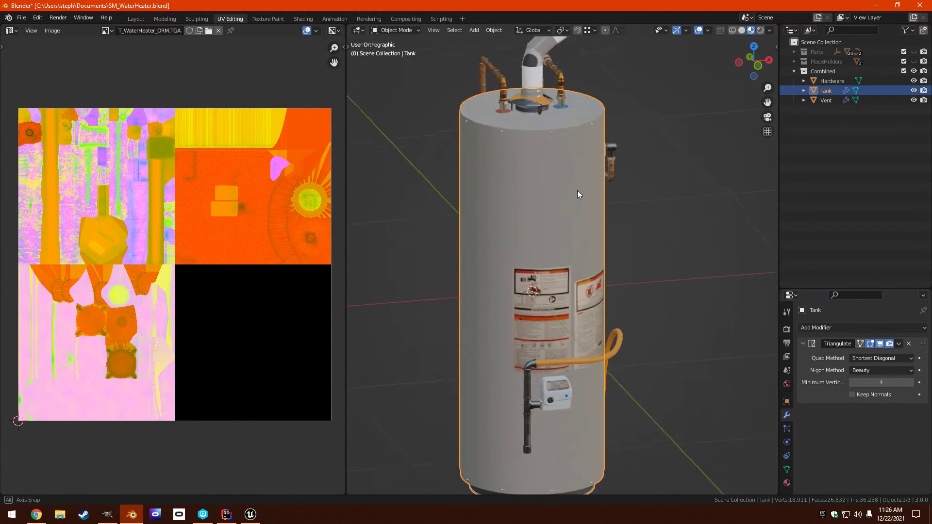
Step: Scale the Vent UVs by 0.5 into the bottom-left quarter, then inspect the model
{"action": "left_click", "coordinate": [823, 100]}
{"action": "key", "text": "Tab"}
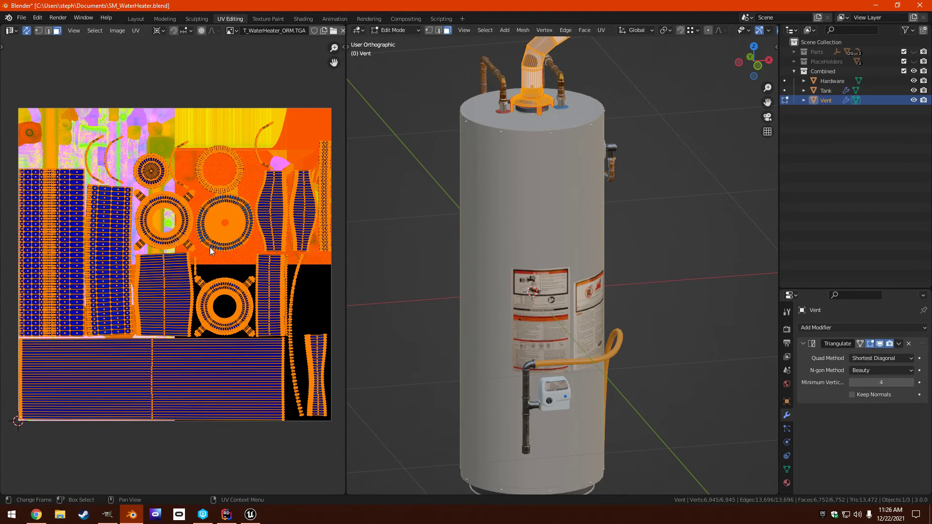
{"action": "type", "text": "s0.5"}
{"action": "key", "text": "Return"}
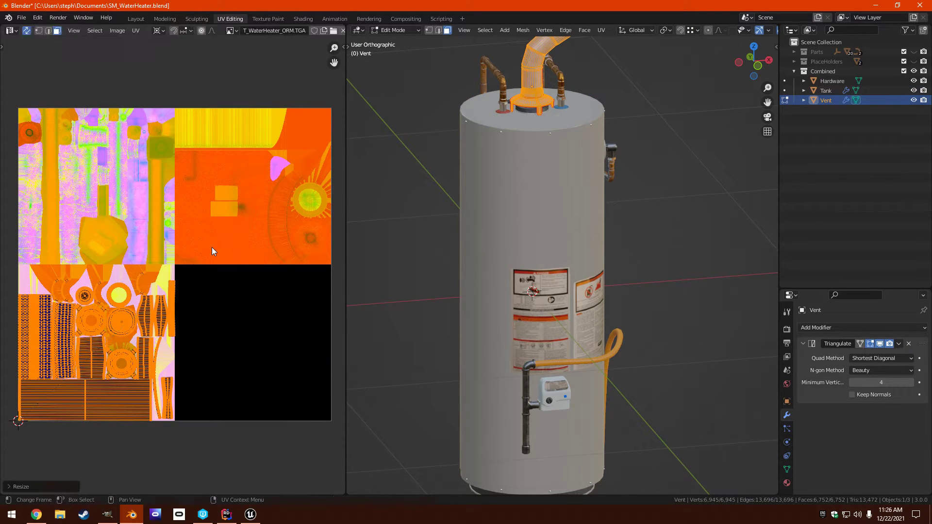
{"action": "key", "text": "Tab"}
{"action": "middle_click_drag", "start_coordinate": [548, 235], "coordinate": [523, 156]}
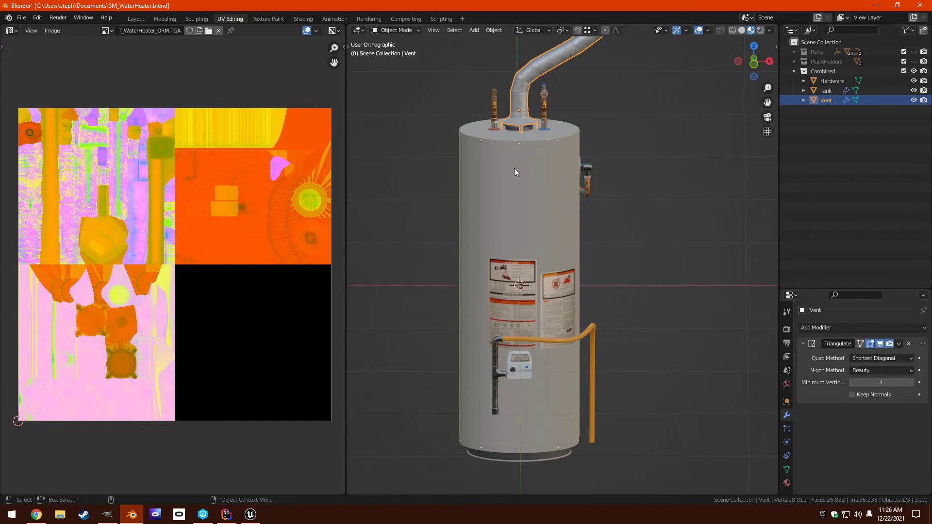
Step: Swap the World background from bathroom_1k.hdr to studio_country_hall_4k.hdr from 3D Objects
{"action": "left_click", "coordinate": [135, 19]}
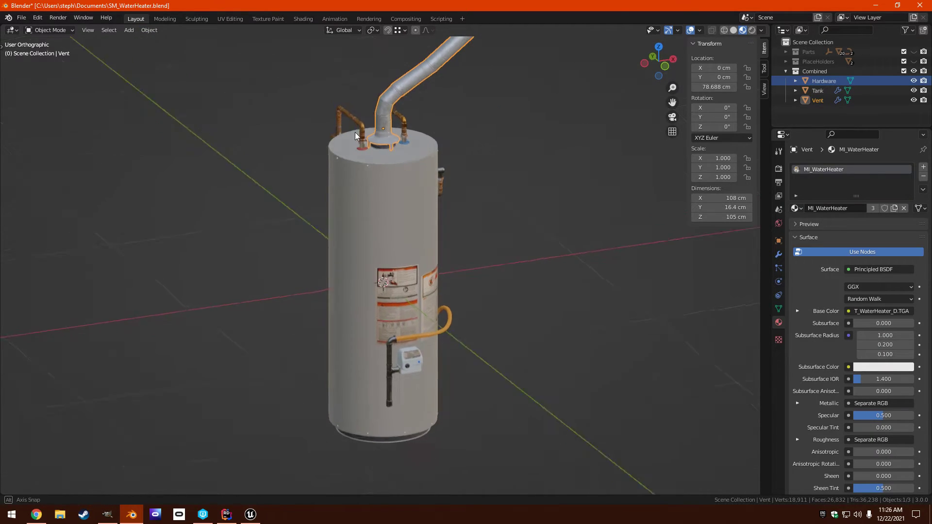
{"action": "left_click", "coordinate": [779, 170]}
{"action": "left_click", "coordinate": [779, 224]}
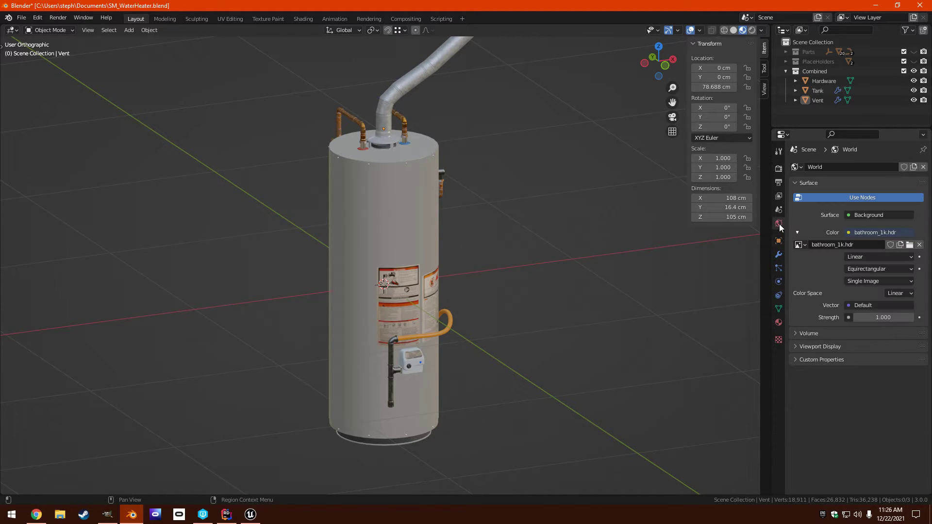
{"action": "left_click", "coordinate": [919, 245]}
{"action": "left_click", "coordinate": [896, 244]}
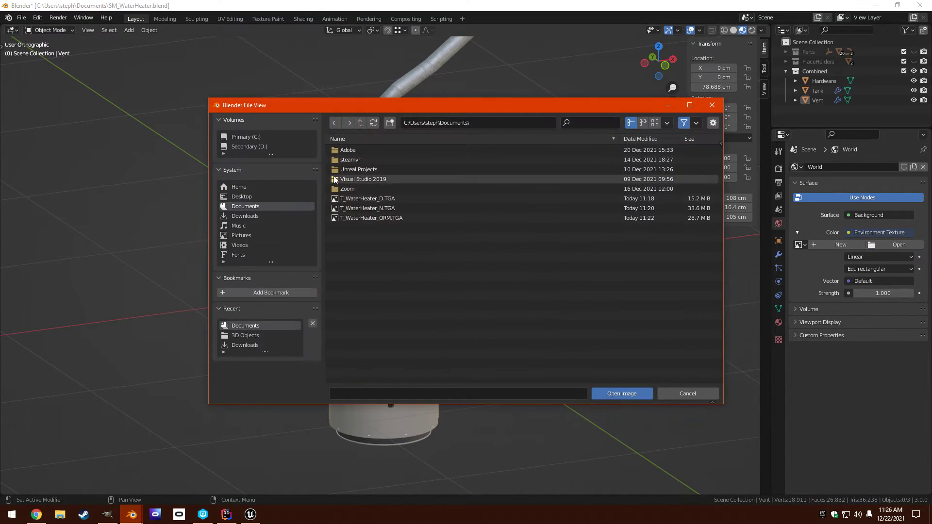
{"action": "left_click", "coordinate": [242, 335]}
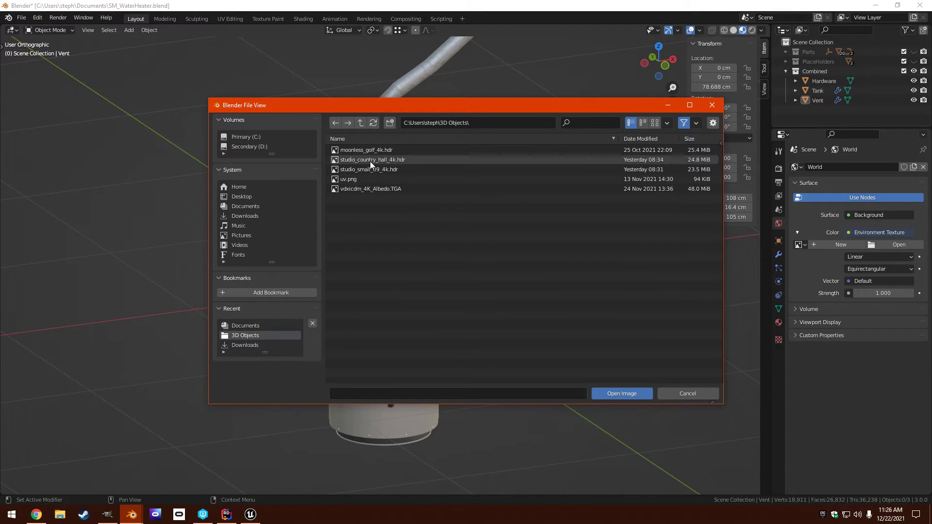
{"action": "left_click", "coordinate": [369, 160]}
{"action": "left_click", "coordinate": [622, 394]}
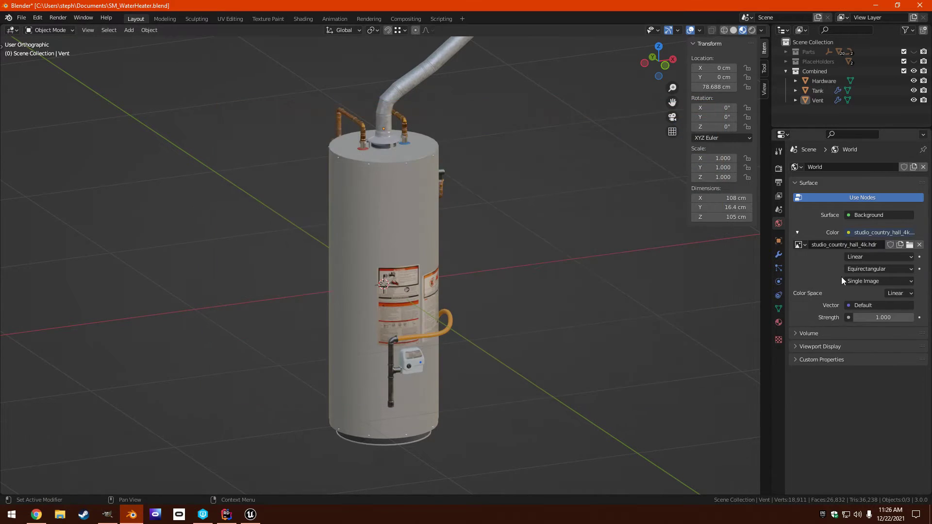
Step: Switch the render engine to Cycles with GPU Compute as the device
{"action": "left_click", "coordinate": [778, 168]}
{"action": "left_click", "coordinate": [858, 166]}
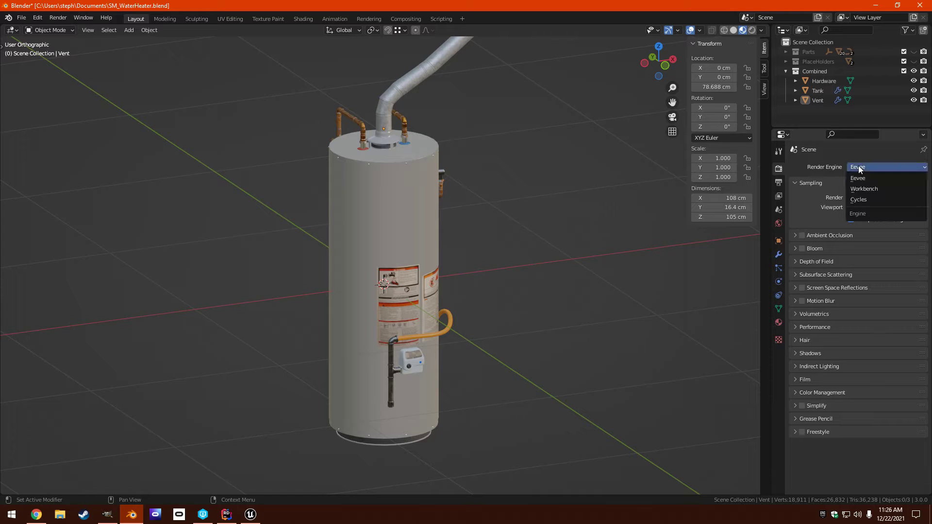
{"action": "left_click", "coordinate": [866, 201]}
{"action": "left_click", "coordinate": [859, 190]}
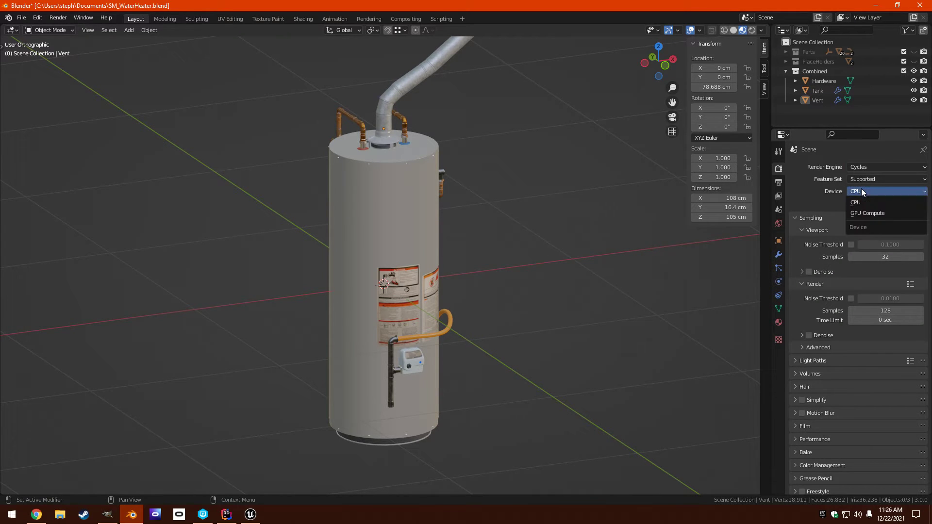
{"action": "left_click", "coordinate": [866, 214]}
Step: Show the viewport in Rendered shading with 512 viewport samples
{"action": "key", "text": "z"}
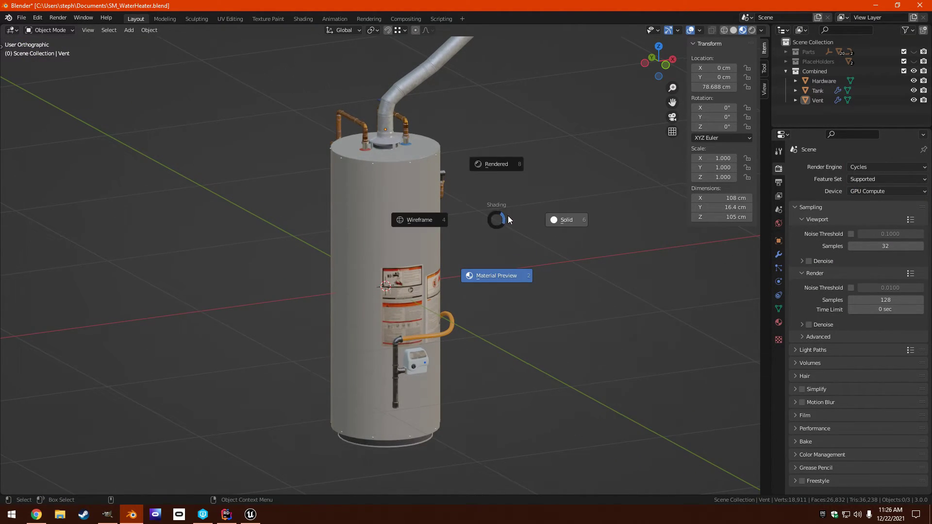
{"action": "left_click", "coordinate": [501, 160]}
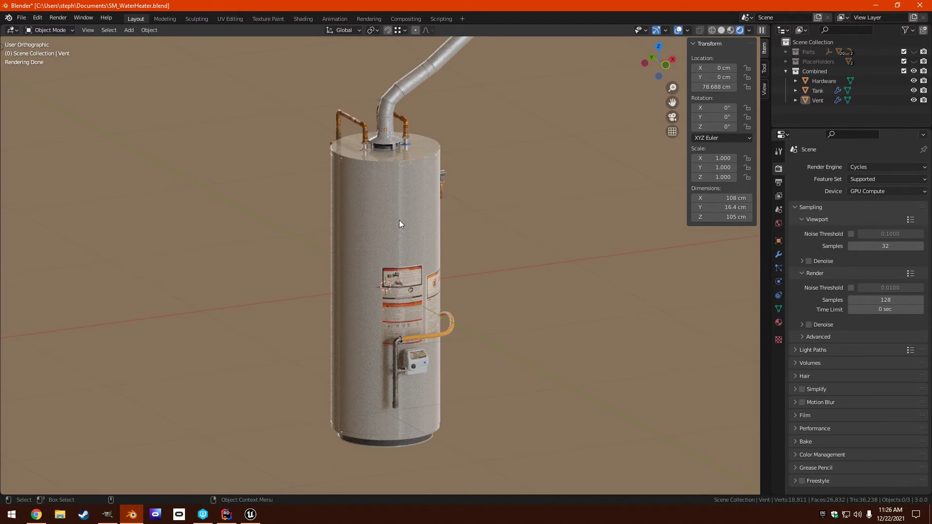
{"action": "middle_click_drag", "start_coordinate": [399, 220], "coordinate": [353, 208]}
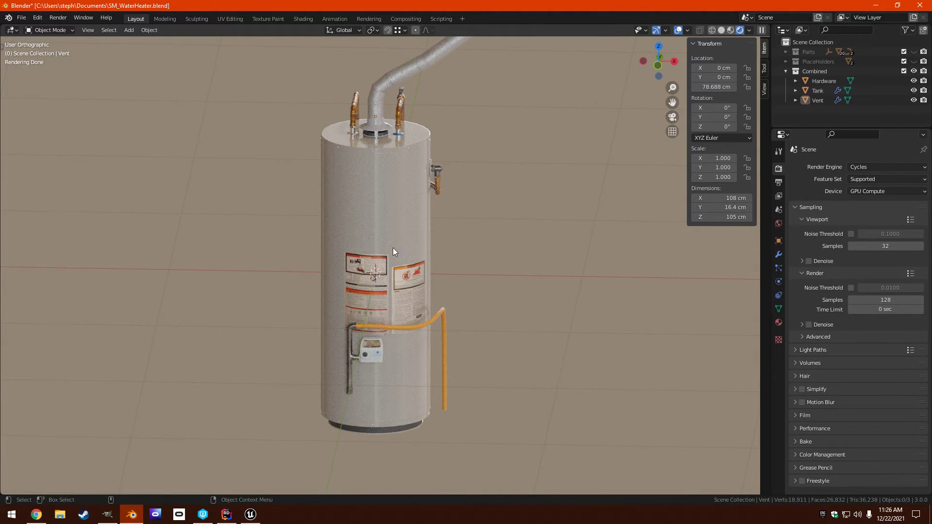
{"action": "left_click", "coordinate": [897, 248]}
{"action": "type", "text": "512"}
{"action": "key", "text": "Return"}
Step: Orbit, zoom and pan to inspect the rendered tank's side, bottom and top
{"action": "middle_click_drag", "start_coordinate": [402, 239], "coordinate": [434, 242]}
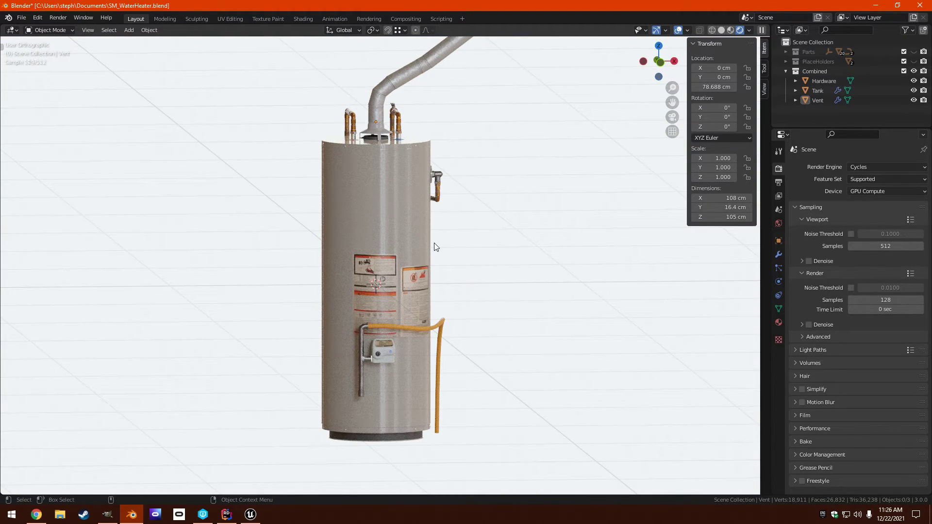
{"action": "scroll", "coordinate": [393, 237], "scroll_direction": "up", "scroll_amount": 3}
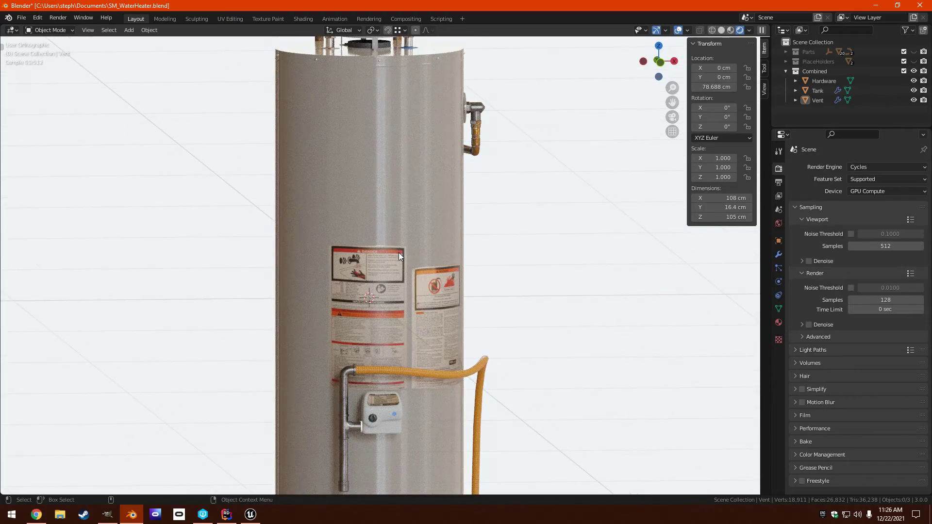
{"action": "scroll", "coordinate": [397, 254], "scroll_direction": "up", "scroll_amount": 2}
{"action": "middle_click_drag", "start_coordinate": [398, 254], "coordinate": [391, 144], "text": "shift"}
{"action": "scroll", "coordinate": [367, 213], "scroll_direction": "up", "scroll_amount": 3}
{"action": "scroll", "coordinate": [368, 213], "scroll_direction": "down", "scroll_amount": 5}
{"action": "middle_click_drag", "start_coordinate": [380, 120], "coordinate": [383, 253], "text": "shift"}
Step: Return the viewport to Solid shading and show the material properties
{"action": "key", "text": "z"}
{"action": "left_click", "coordinate": [511, 224]}
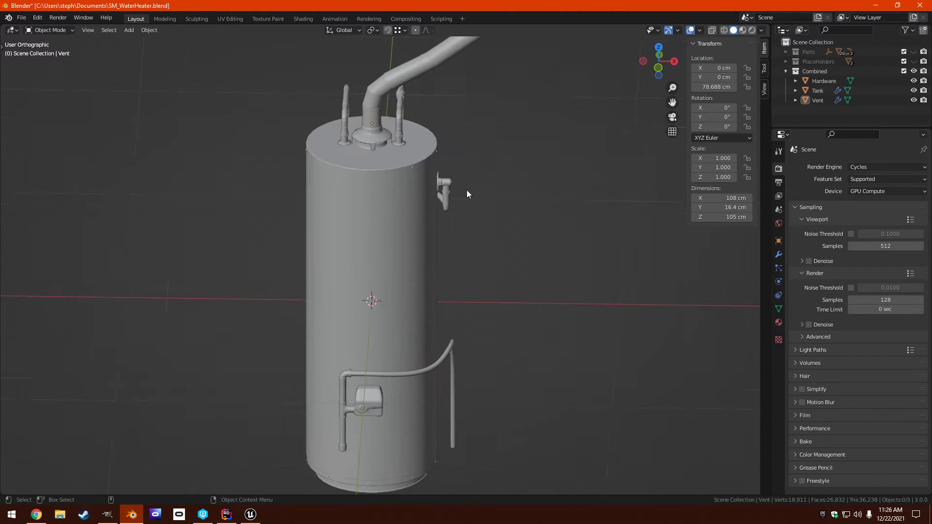
{"action": "left_click", "coordinate": [778, 322]}
Step: Join Hardware, Tank and Vent with Ctrl+J, rename the result WaterHeater and reselect it
{"action": "left_click", "coordinate": [822, 81]}
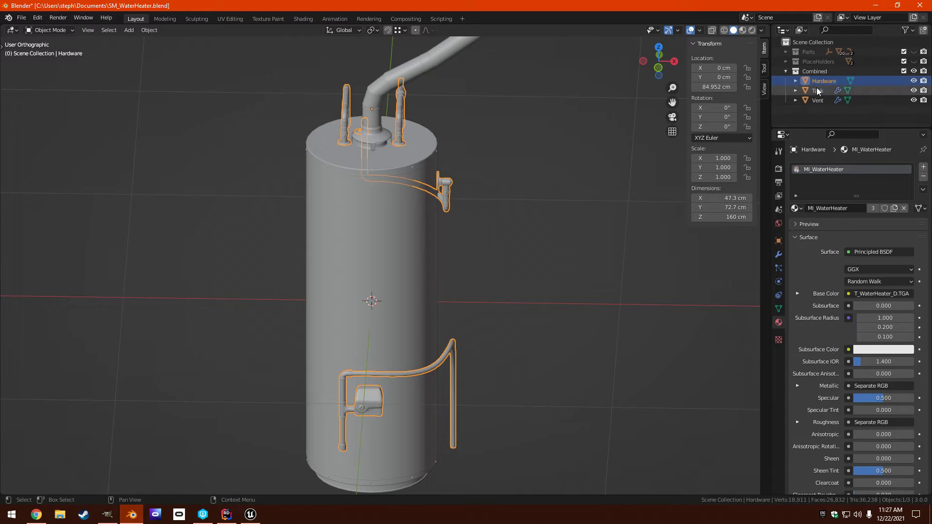
{"action": "left_click", "coordinate": [818, 91], "text": "shift"}
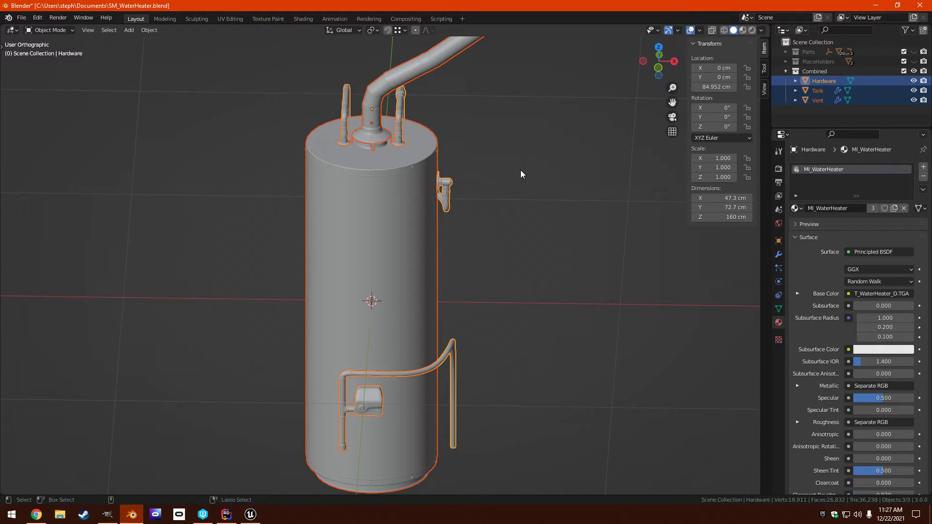
{"action": "key", "text": "ctrl+j"}
{"action": "double_click", "coordinate": [818, 82]}
{"action": "type", "text": "Wat"}
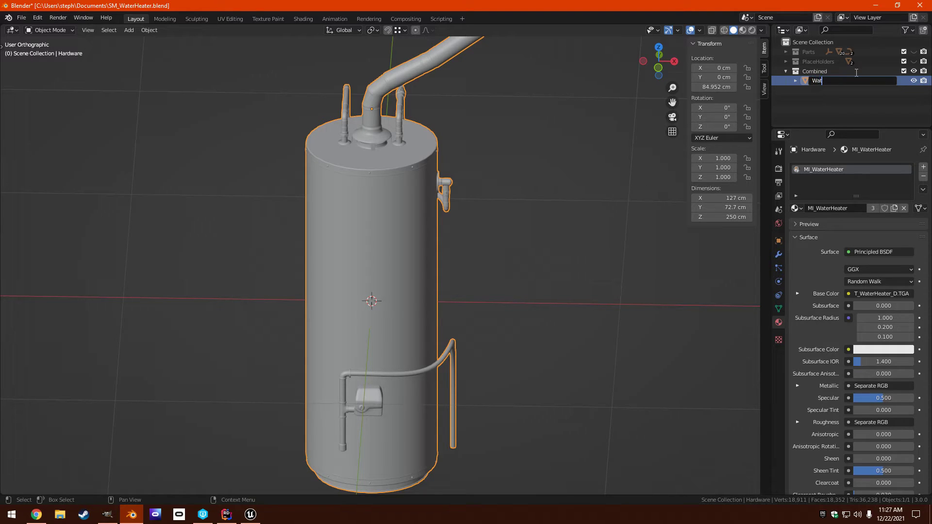
{"action": "type", "text": "erHeater"}
{"action": "key", "text": "Return"}
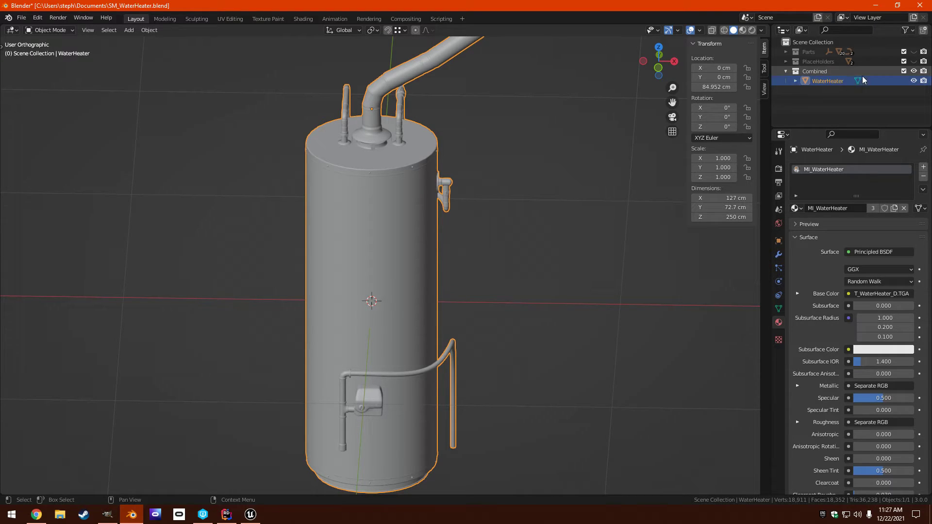
{"action": "left_click", "coordinate": [820, 71]}
{"action": "left_click", "coordinate": [820, 81]}
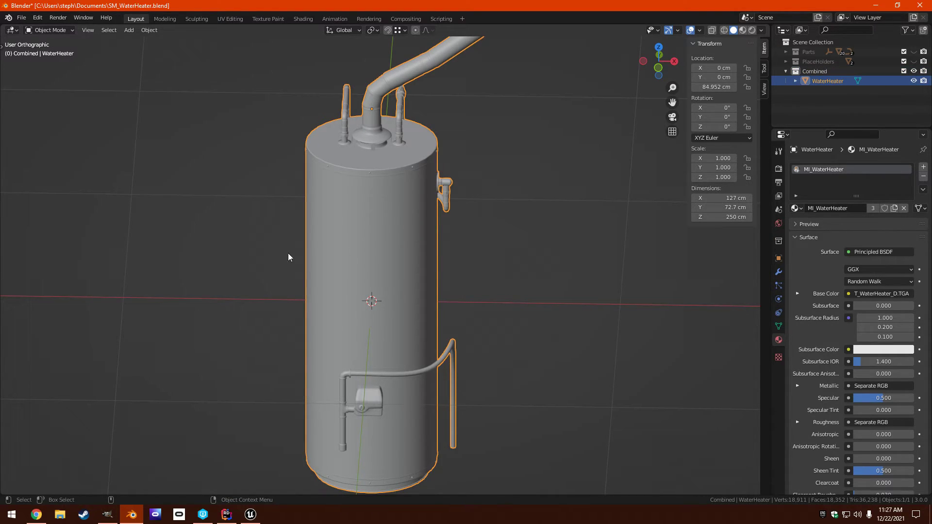
Step: Export SM_WaterHeater.fbx to Documents using a preset limited to selected mesh objects
{"action": "left_click", "coordinate": [22, 18]}
{"action": "mouse_move", "coordinate": [49, 158]}
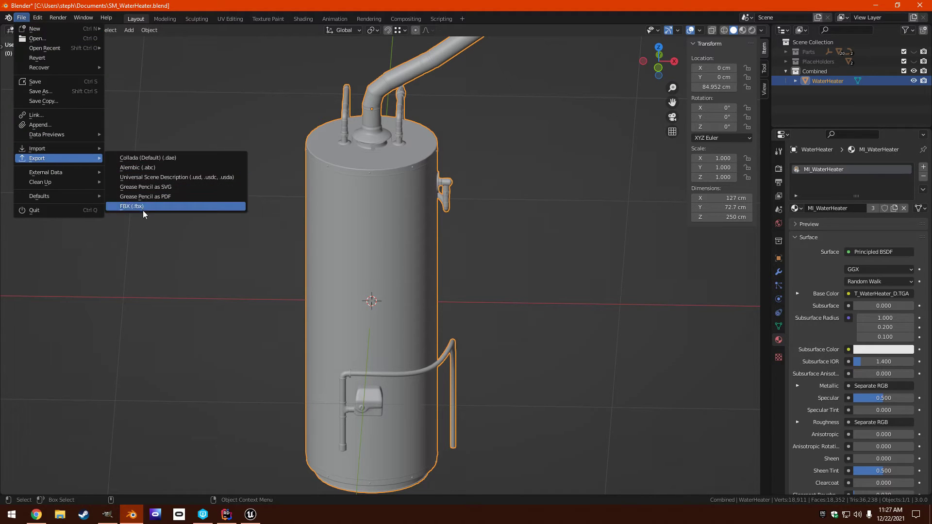
{"action": "left_click", "coordinate": [131, 207]}
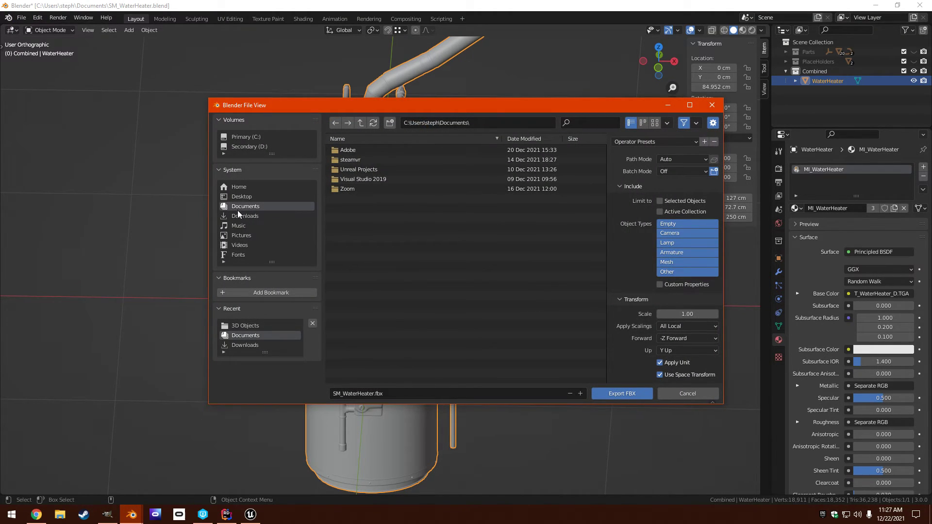
{"action": "left_click", "coordinate": [645, 141]}
{"action": "left_click", "coordinate": [635, 171]}
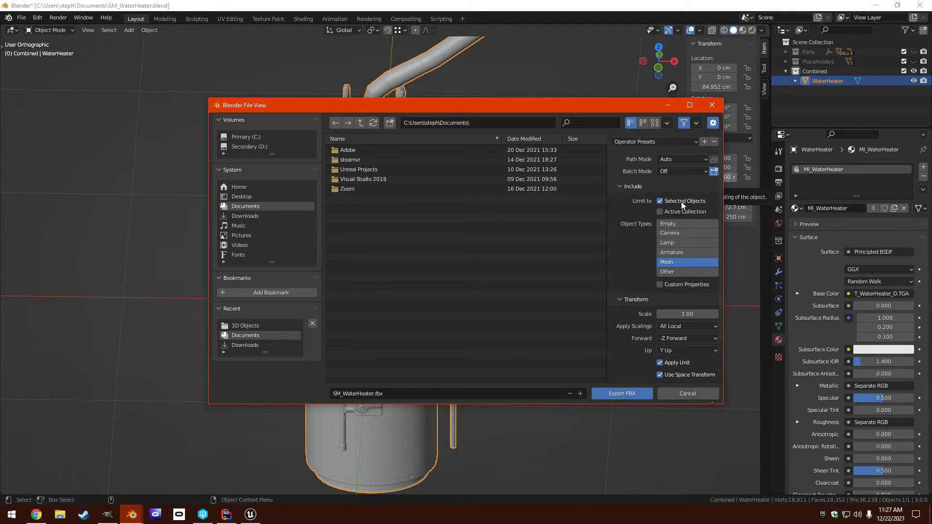
{"action": "scroll", "coordinate": [643, 311], "scroll_direction": "down", "scroll_amount": 3}
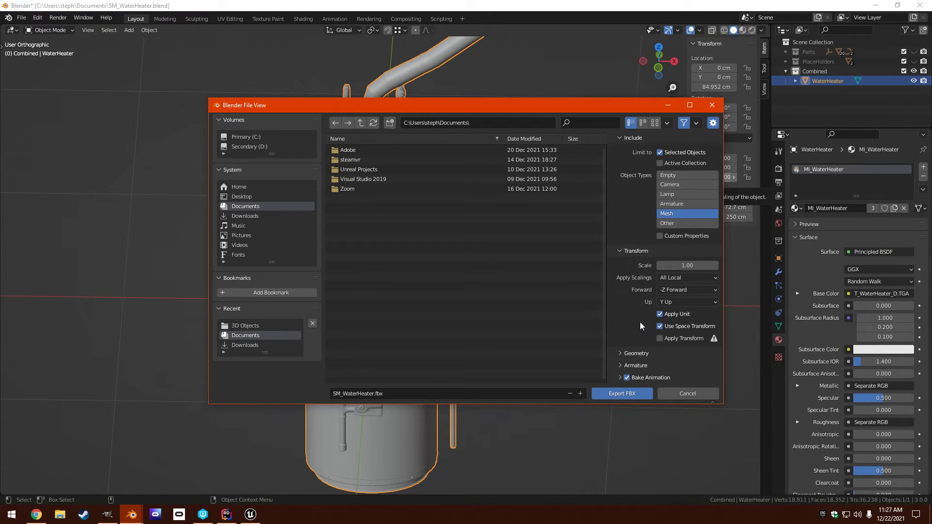
{"action": "left_click", "coordinate": [619, 354]}
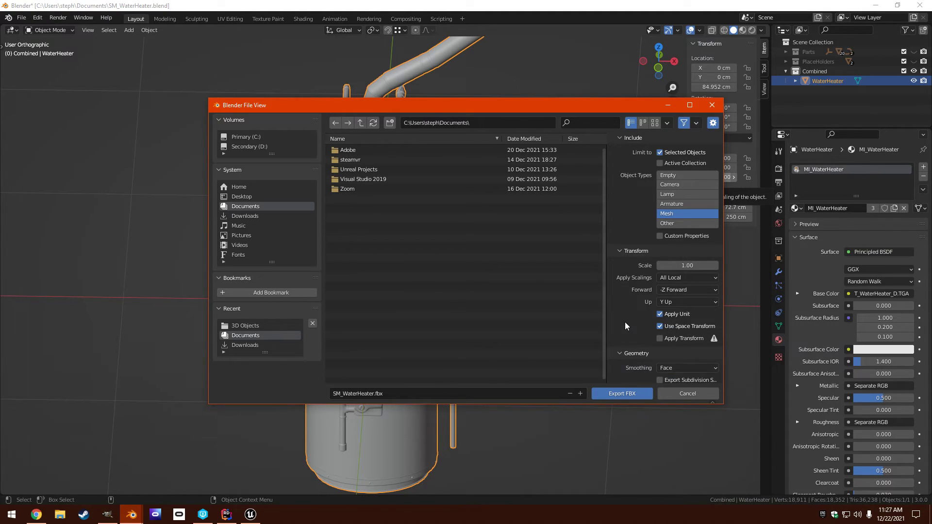
{"action": "left_click", "coordinate": [611, 394]}
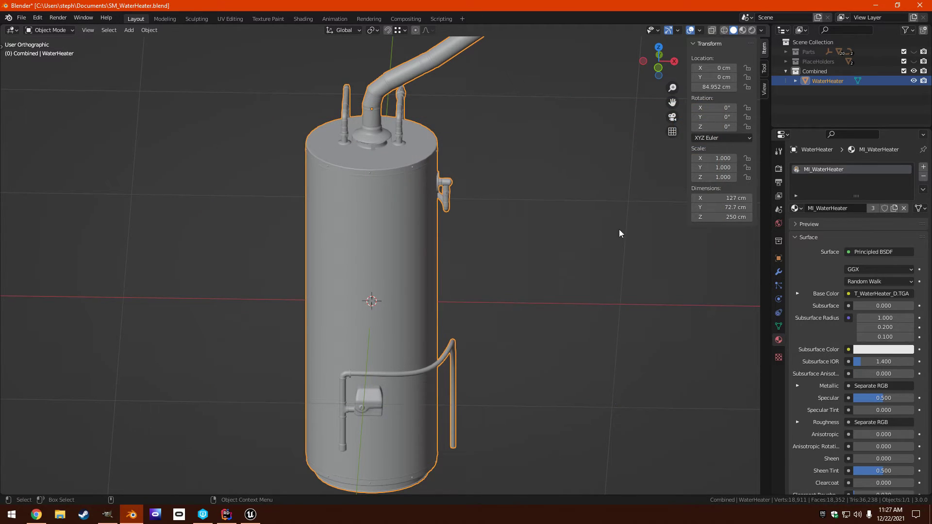
Step: Minimize Blender and import SM_WaterHeater.fbx with T_WaterHeater_D, _N and _ORM TGA textures
{"action": "left_click", "coordinate": [874, 5]}
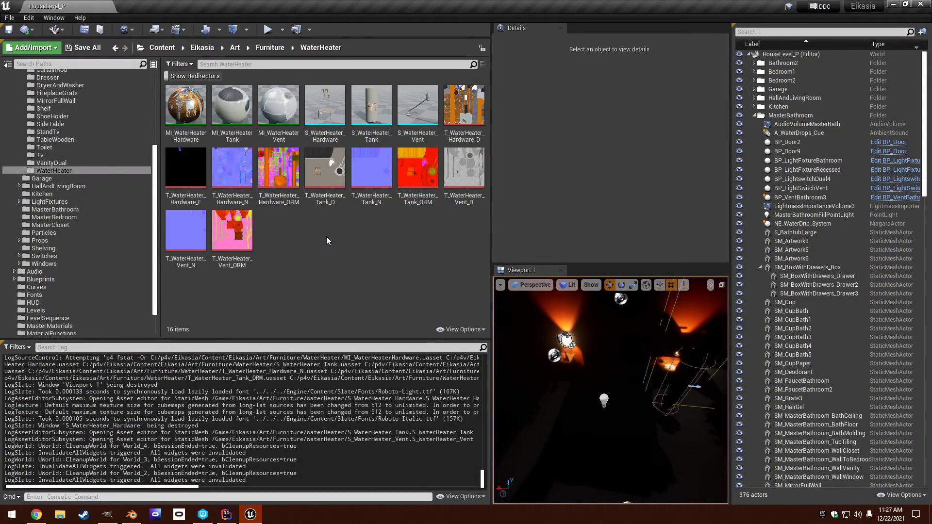
{"action": "right_click", "coordinate": [327, 238]}
{"action": "left_click", "coordinate": [389, 255]}
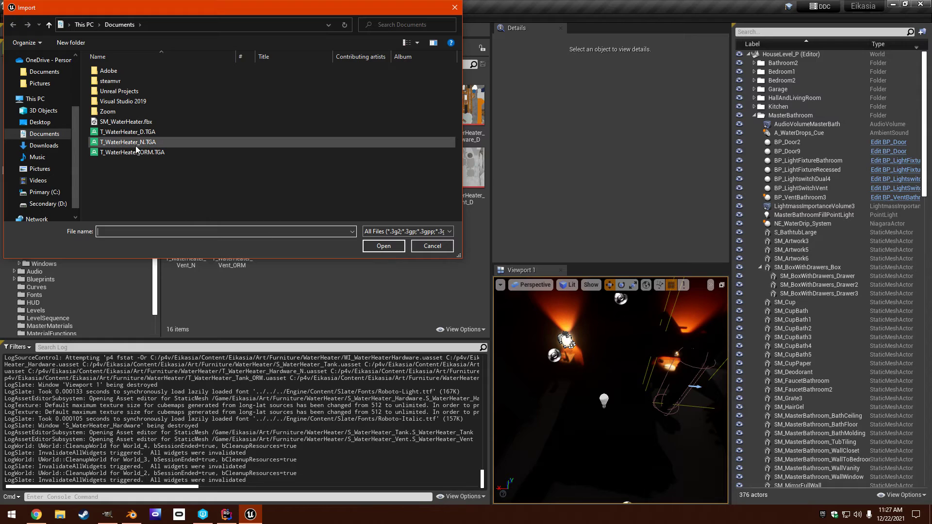
{"action": "left_click", "coordinate": [122, 125]}
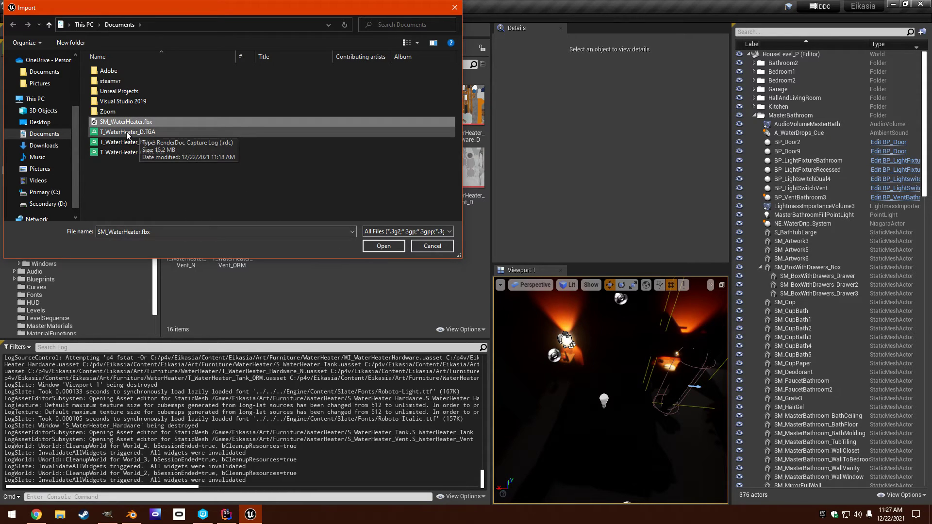
{"action": "left_click", "coordinate": [125, 132], "text": "ctrl"}
{"action": "left_click", "coordinate": [125, 142], "text": "ctrl"}
{"action": "left_click", "coordinate": [127, 152], "text": "ctrl"}
{"action": "left_click", "coordinate": [392, 247]}
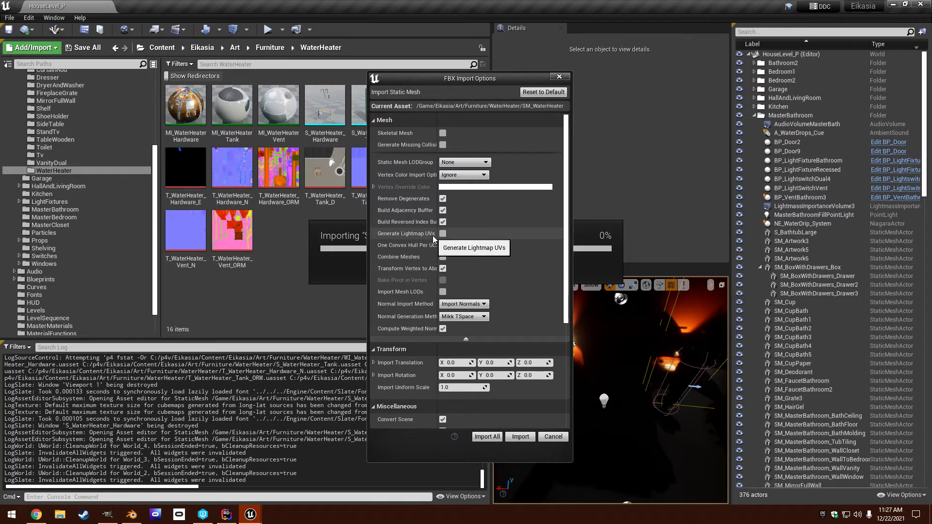
Step: Accept the default FBX import options and Save All new assets
{"action": "left_click", "coordinate": [520, 436]}
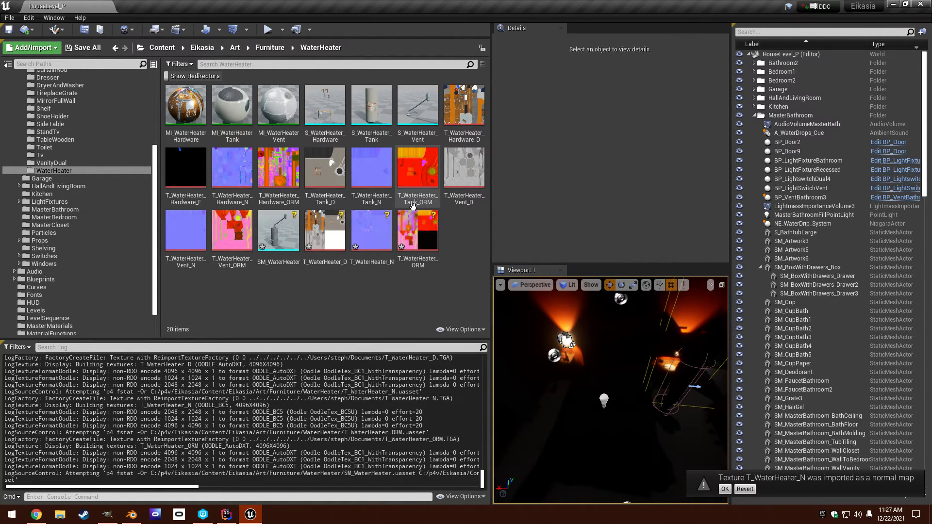
{"action": "left_click", "coordinate": [10, 17]}
{"action": "left_click", "coordinate": [27, 101]}
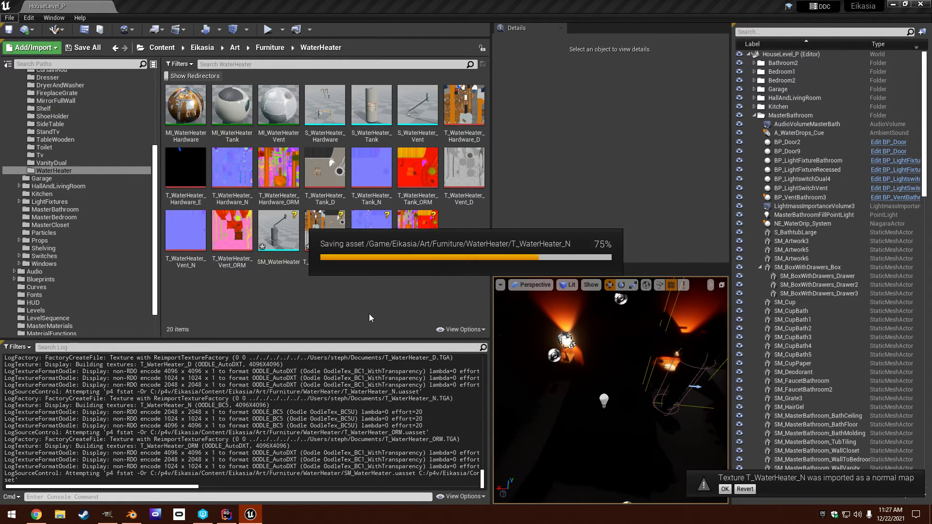
Step: Duplicate MI_WaterHeaterHardware and name the copy MI_WaterHeater
{"action": "left_click", "coordinate": [185, 107]}
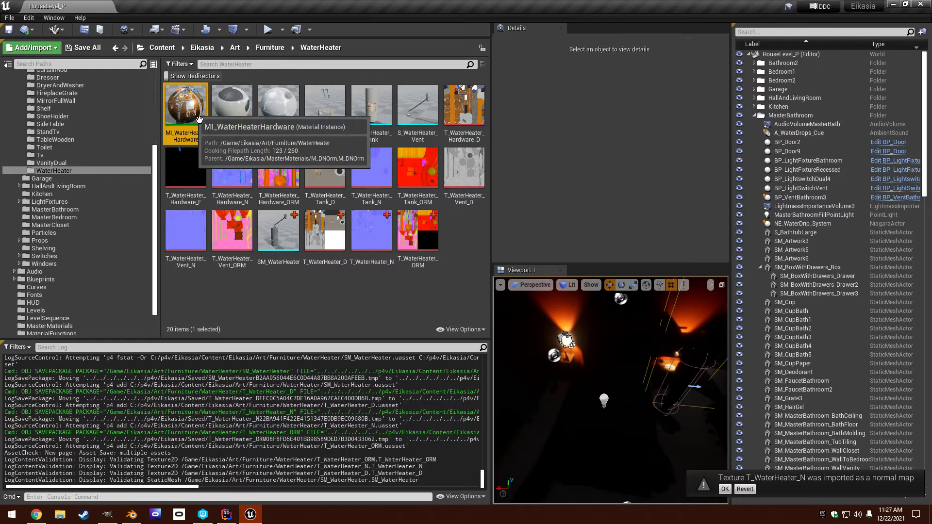
{"action": "key", "text": "ctrl+w"}
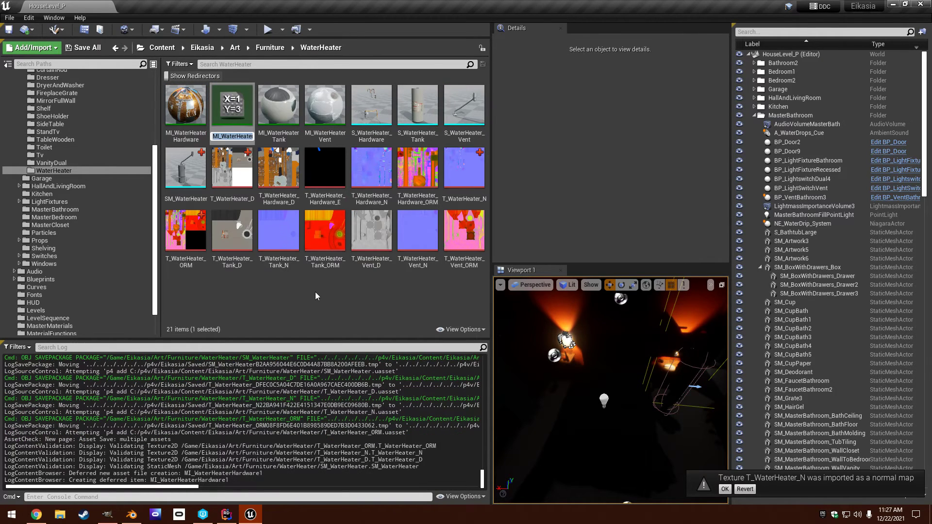
{"action": "type", "text": "MI_WaterHeaterHardw"}
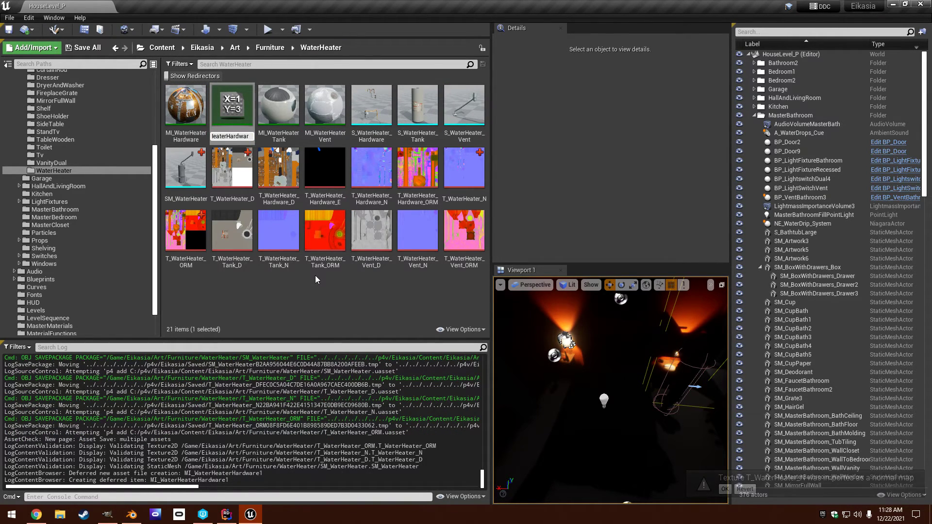
{"action": "key", "text": "BackSpace"}
{"action": "key", "text": "BackSpace"}
{"action": "key", "text": "BackSpace"}
{"action": "key", "text": "BackSpace"}
{"action": "key", "text": "BackSpace"}
{"action": "key", "text": "Return"}
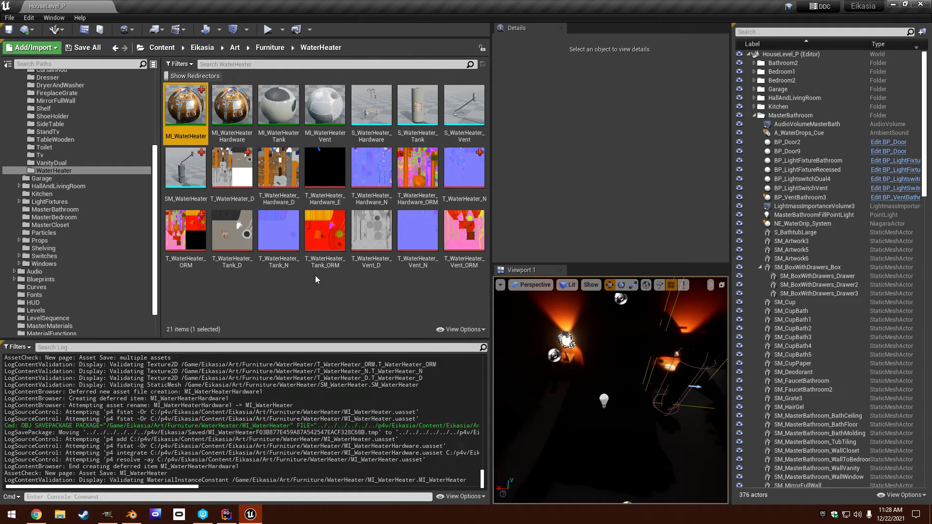
{"action": "left_click", "coordinate": [315, 287]}
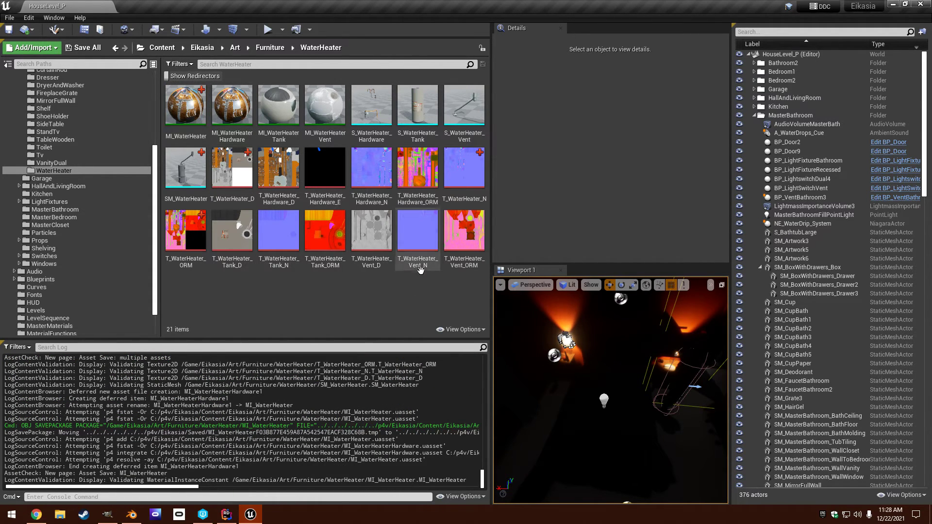
Step: Assign MI_WaterHeater to SM_WaterHeater's Element 0, save the mesh, then open MI_WaterHeater
{"action": "double_click", "coordinate": [185, 168]}
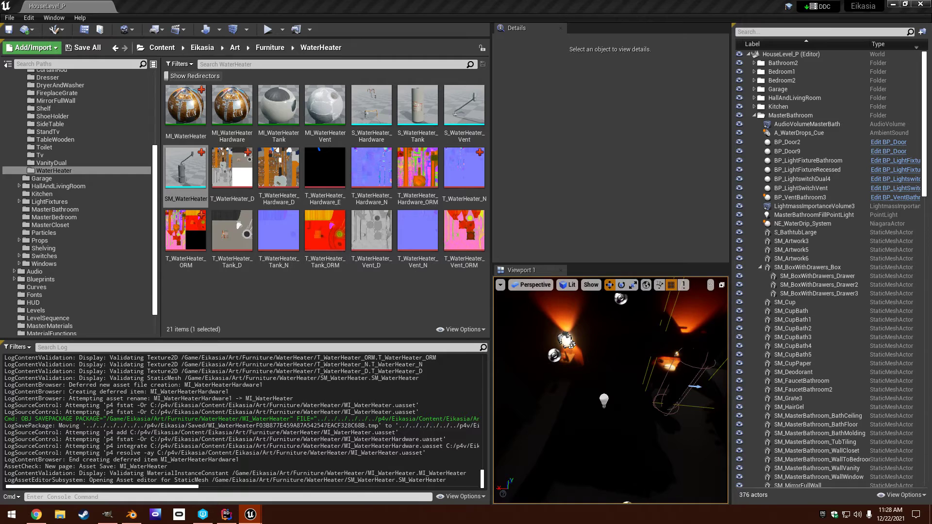
{"action": "left_click", "coordinate": [185, 105]}
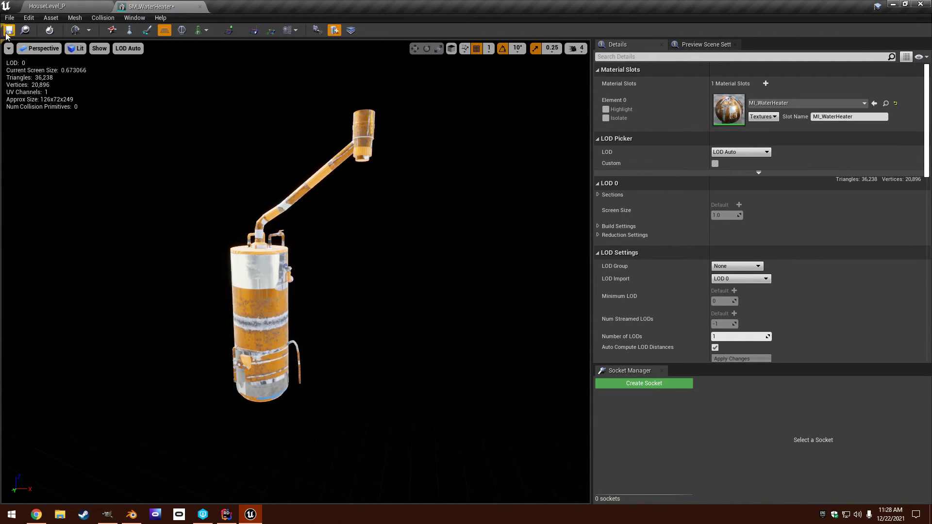
{"action": "left_click", "coordinate": [8, 30]}
{"action": "left_click", "coordinate": [200, 7]}
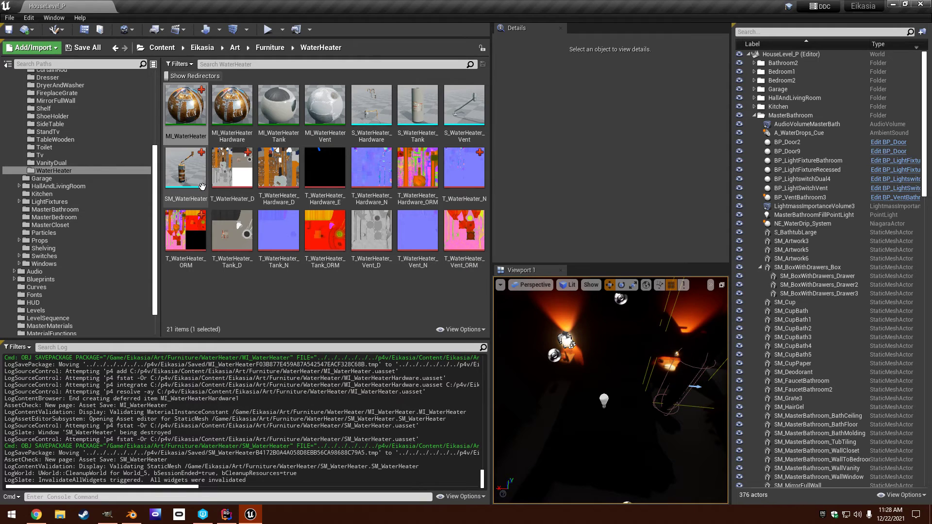
{"action": "double_click", "coordinate": [186, 104]}
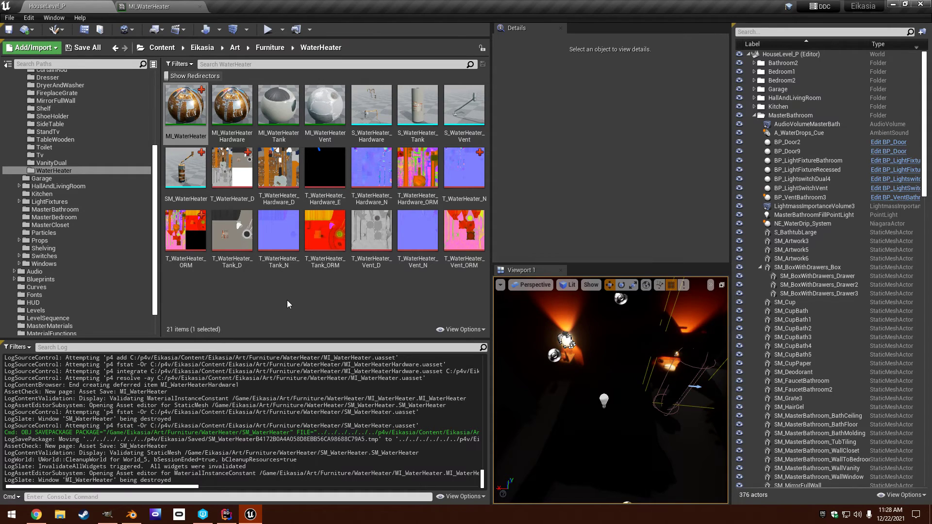
Step: Set T_WaterHeater_D as the base colour and T_WaterHeater_N as the normal texture
{"action": "left_click", "coordinate": [149, 6]}
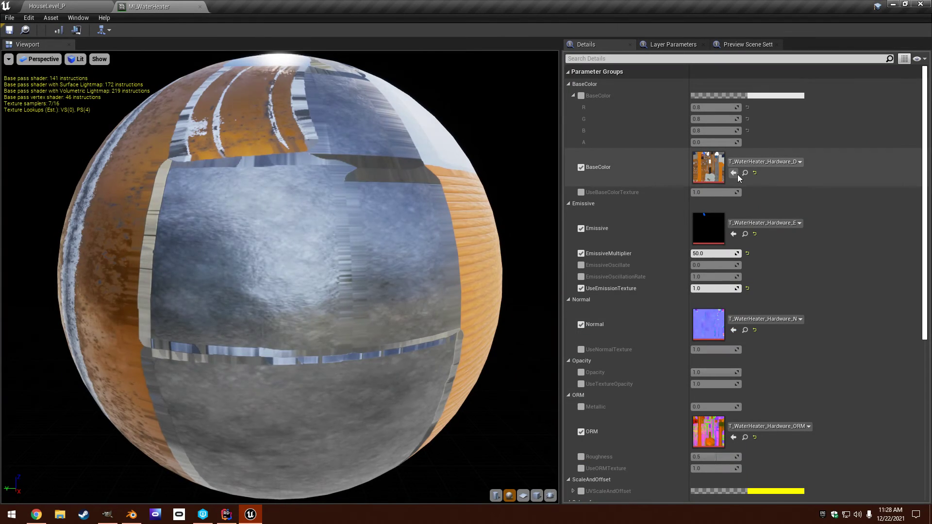
{"action": "left_click", "coordinate": [733, 173]}
{"action": "left_click", "coordinate": [58, 6]}
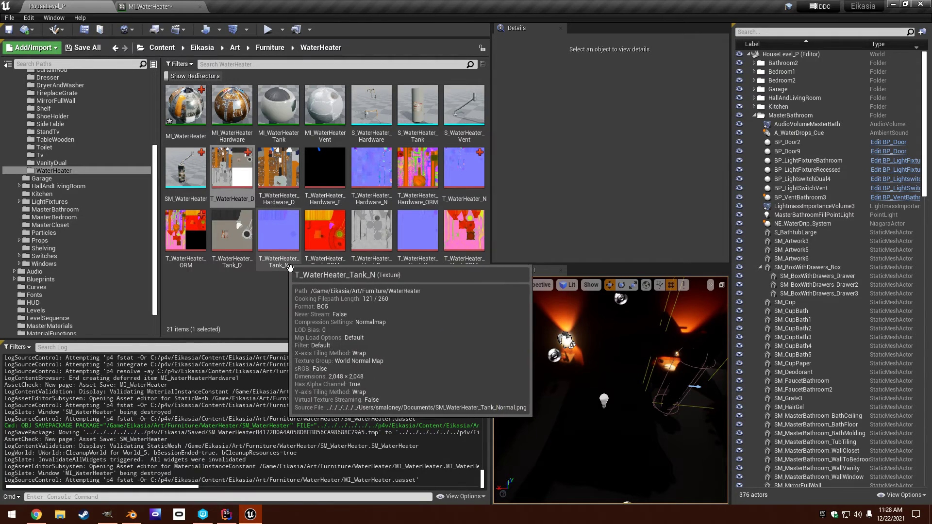
{"action": "left_click", "coordinate": [464, 167]}
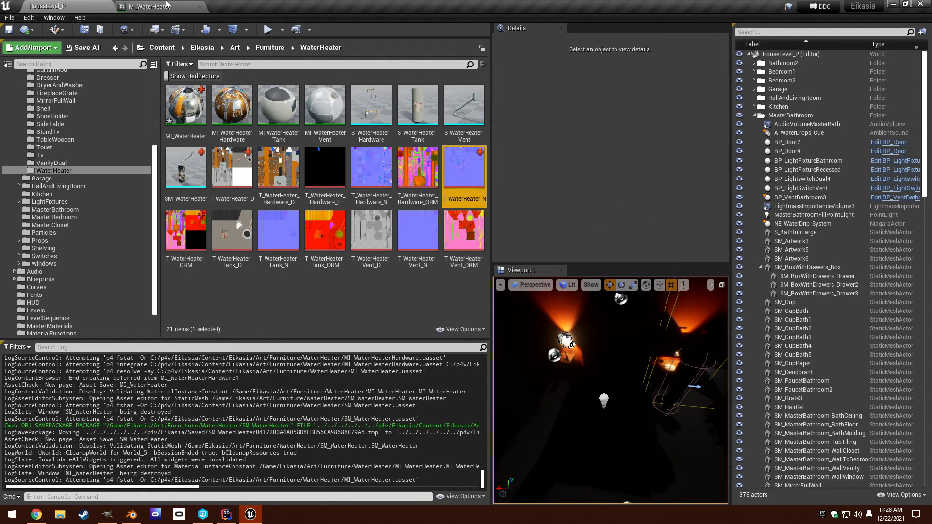
{"action": "left_click", "coordinate": [149, 7]}
{"action": "left_click", "coordinate": [733, 329]}
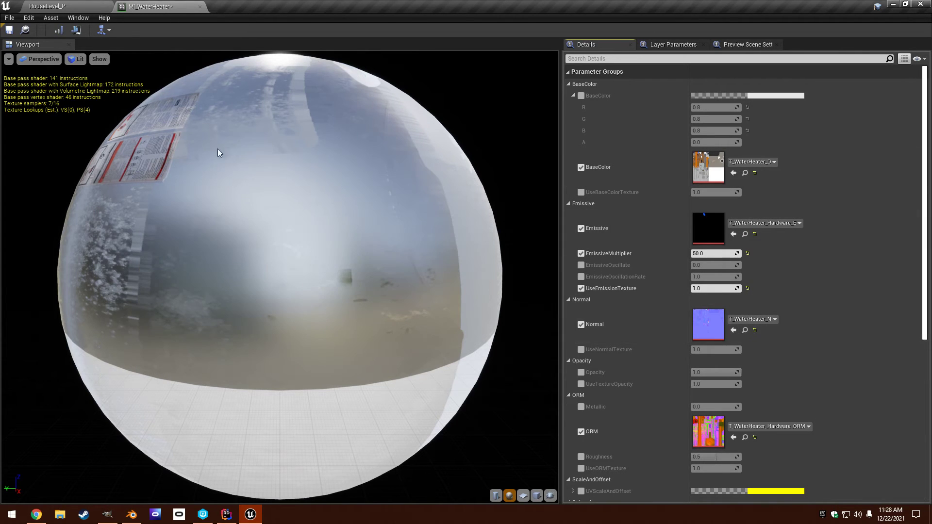
Step: Assign T_WaterHeater_ORM as the ORM texture, save the instance and close its editor
{"action": "left_click", "coordinate": [58, 6]}
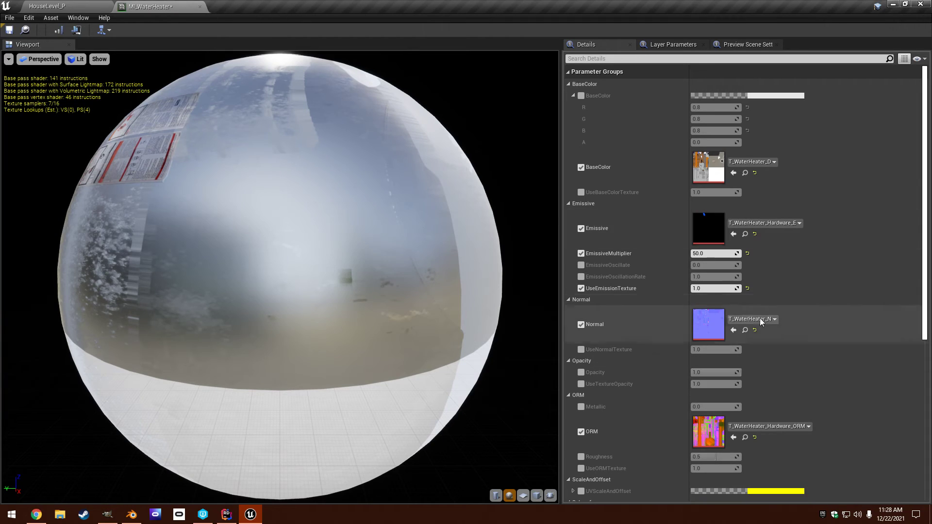
{"action": "left_click", "coordinate": [54, 6]}
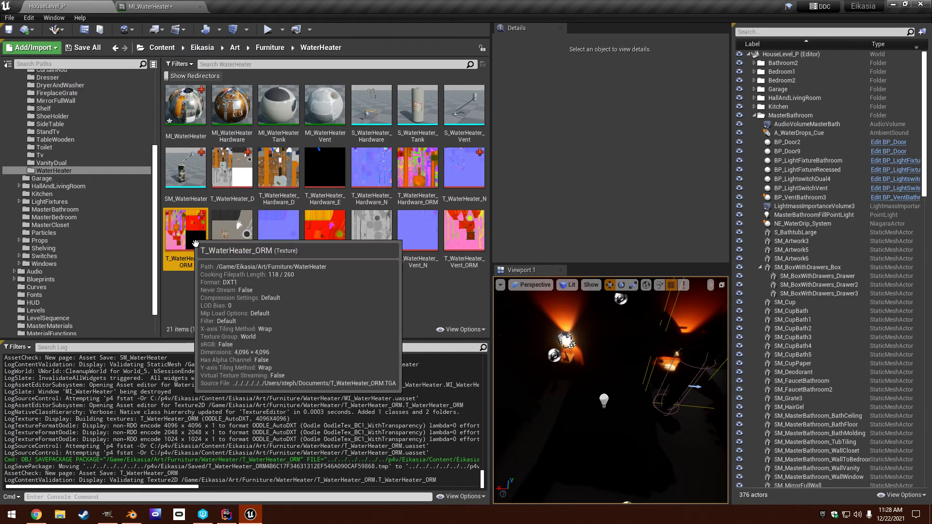
{"action": "left_click", "coordinate": [155, 6]}
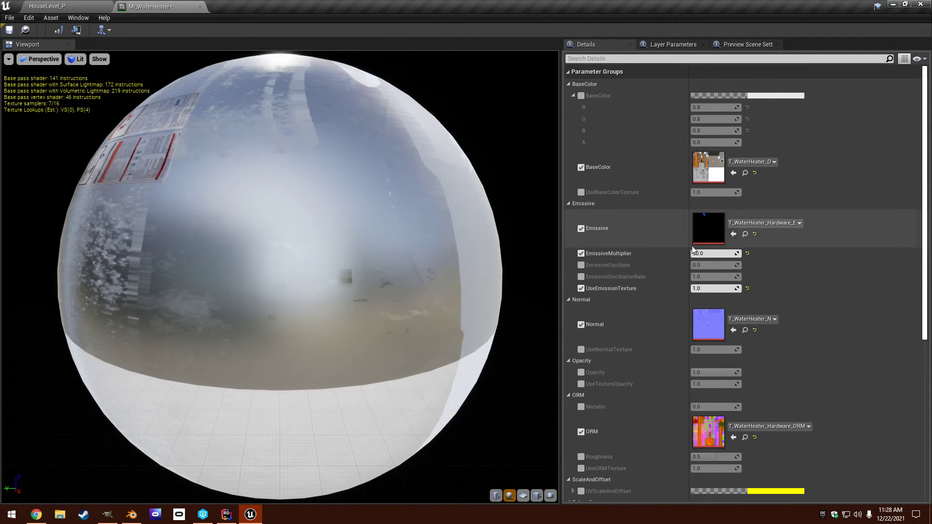
{"action": "left_click", "coordinate": [734, 437]}
{"action": "left_click", "coordinate": [8, 30]}
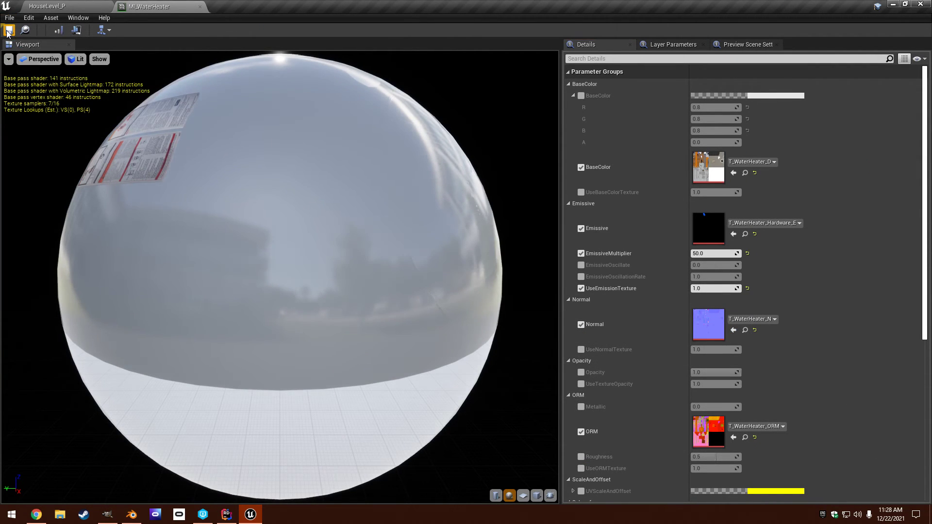
{"action": "left_click", "coordinate": [200, 7]}
{"action": "left_click", "coordinate": [381, 298]}
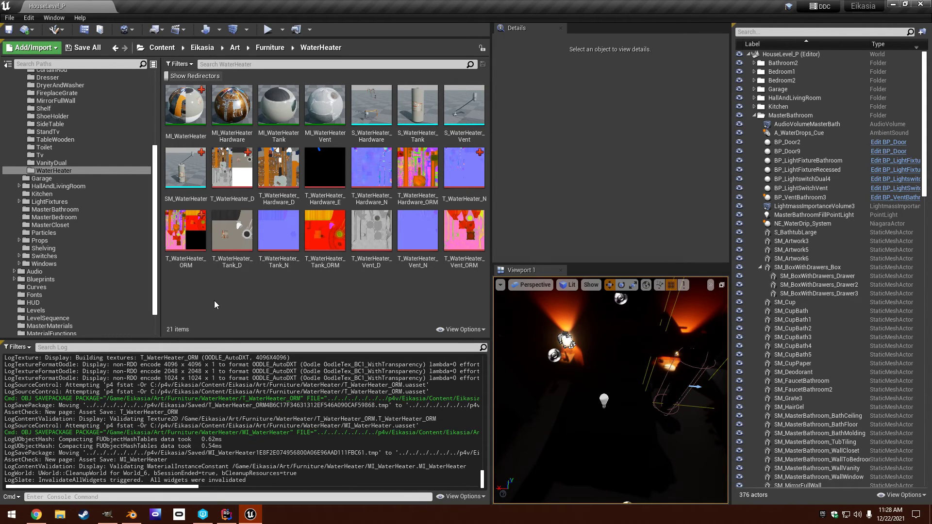
{"action": "double_click", "coordinate": [185, 167]}
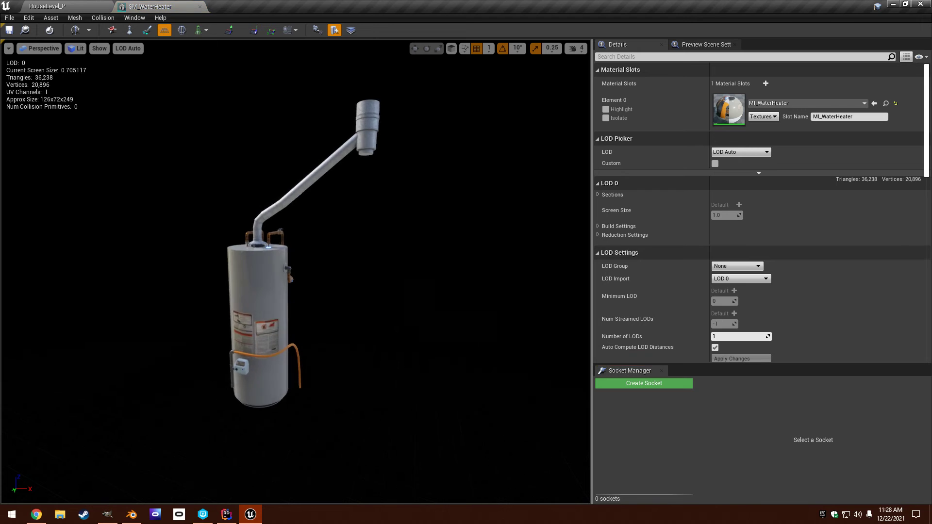
{"action": "scroll", "coordinate": [295, 272], "scroll_direction": "up", "scroll_amount": 5}
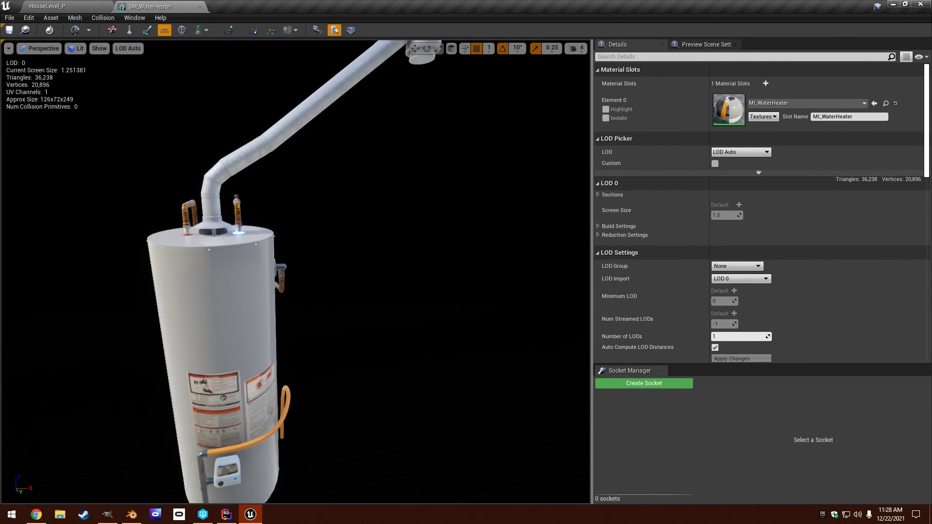
{"action": "scroll", "coordinate": [292, 235], "scroll_direction": "down", "scroll_amount": 4}
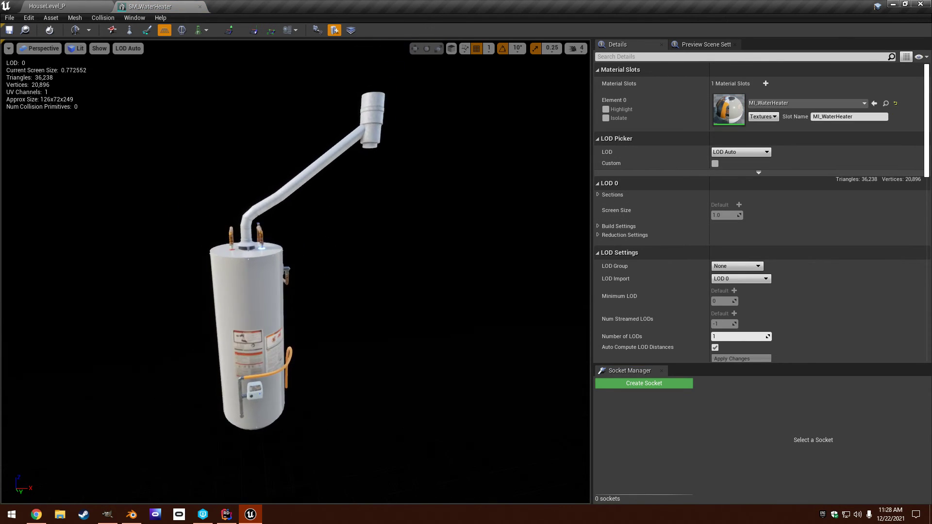
{"action": "left_click_drag", "start_coordinate": [292, 235], "coordinate": [320, 228]}
{"action": "left_click", "coordinate": [9, 30]}
{"action": "left_click", "coordinate": [200, 6]}
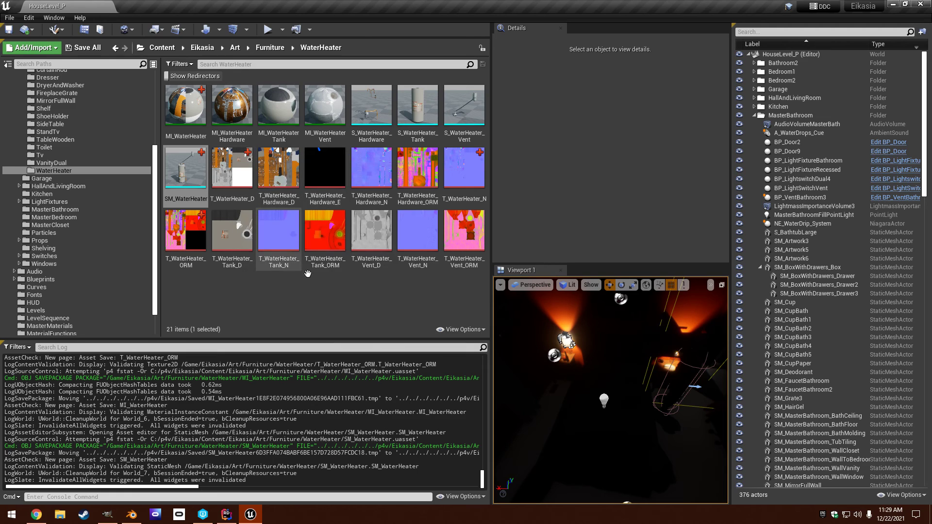
{"action": "left_click", "coordinate": [355, 311]}
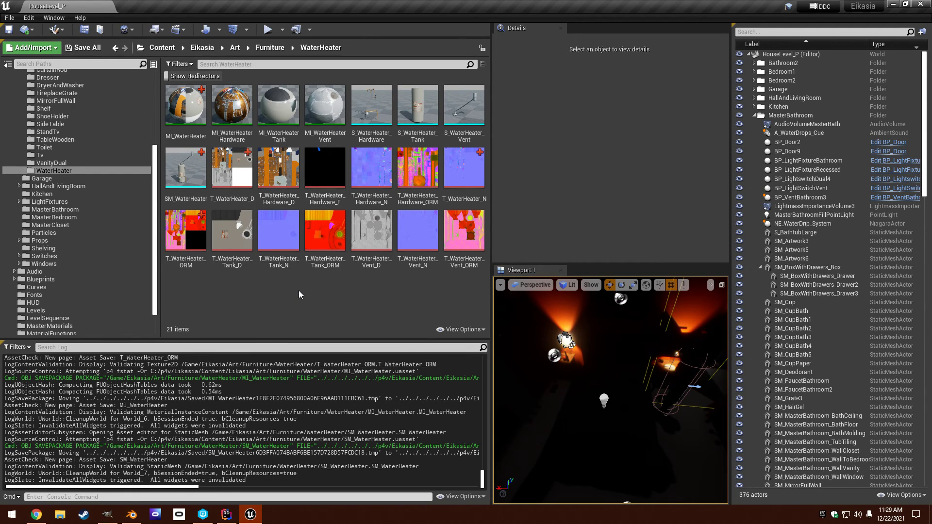
{"action": "mouse_move", "coordinate": [290, 194]}
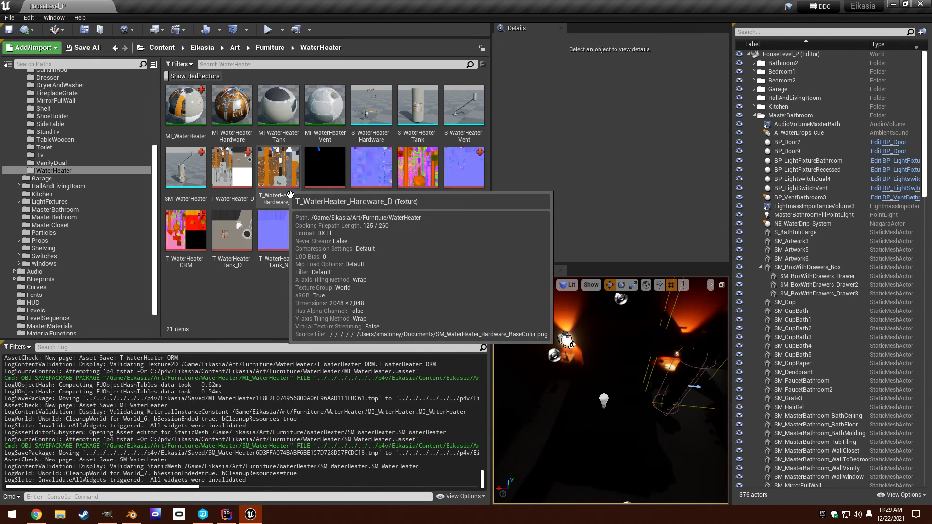
{"action": "mouse_move", "coordinate": [371, 193]}
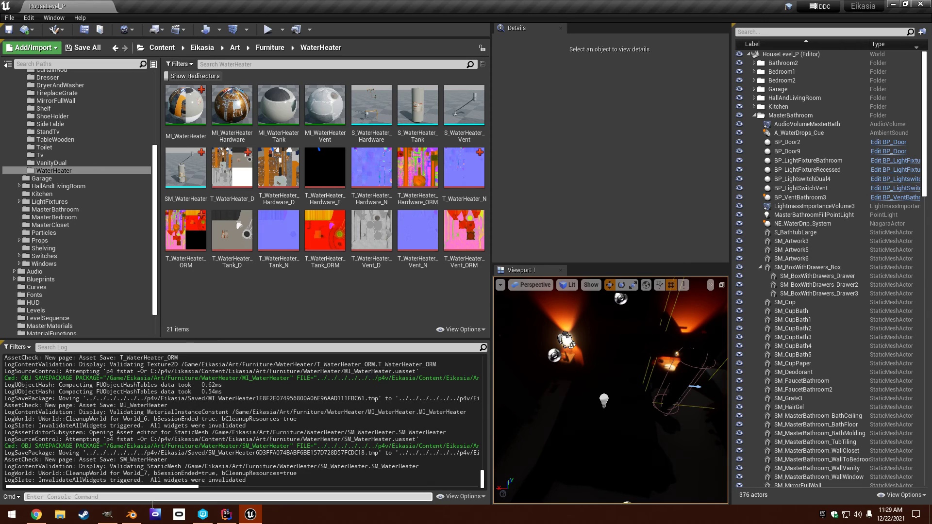
{"action": "mouse_move", "coordinate": [324, 276]}
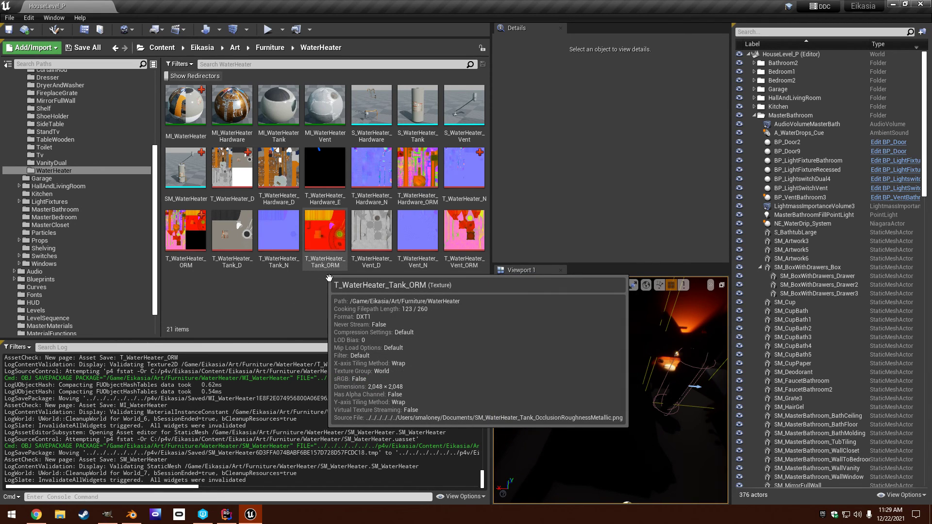
Step: Show the water heater in Blender's UV Editing workspace with Median Point pivot, then minimize Blender
{"action": "left_click", "coordinate": [132, 515]}
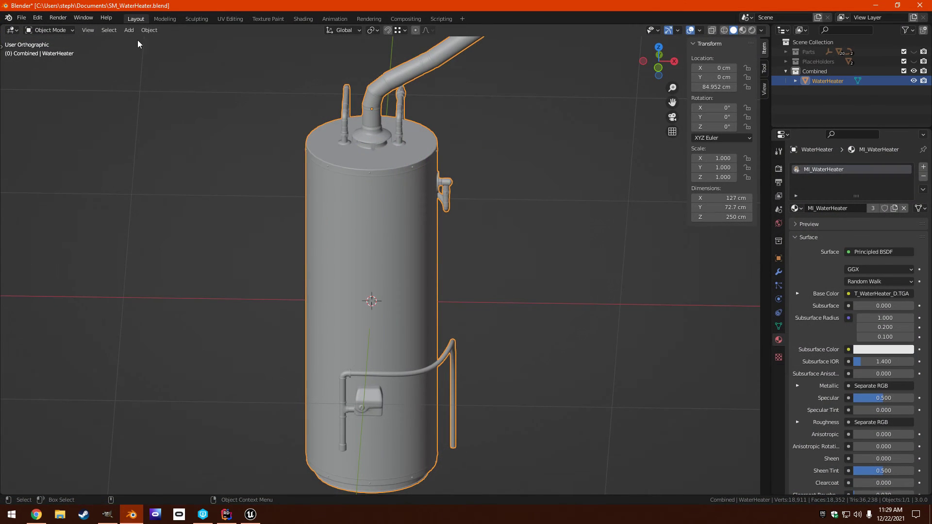
{"action": "left_click", "coordinate": [240, 19]}
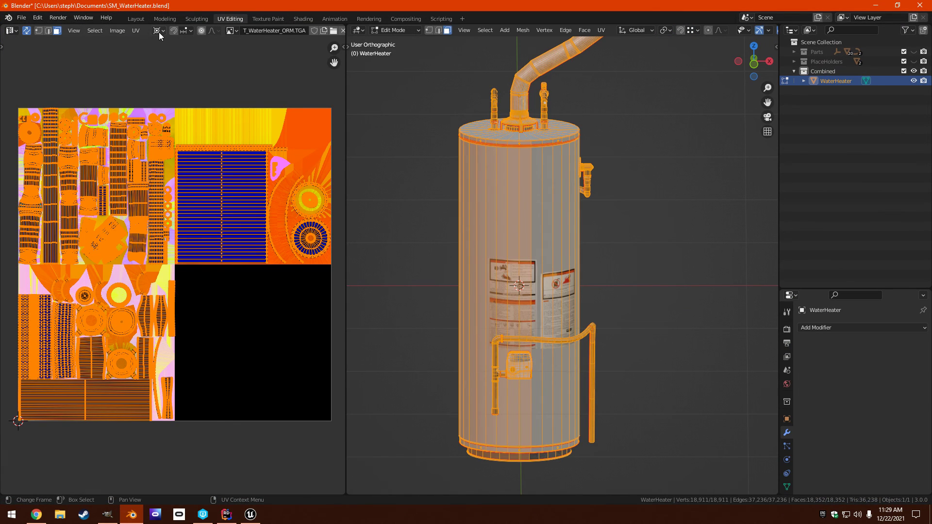
{"action": "left_click", "coordinate": [159, 32]}
{"action": "left_click", "coordinate": [179, 52]}
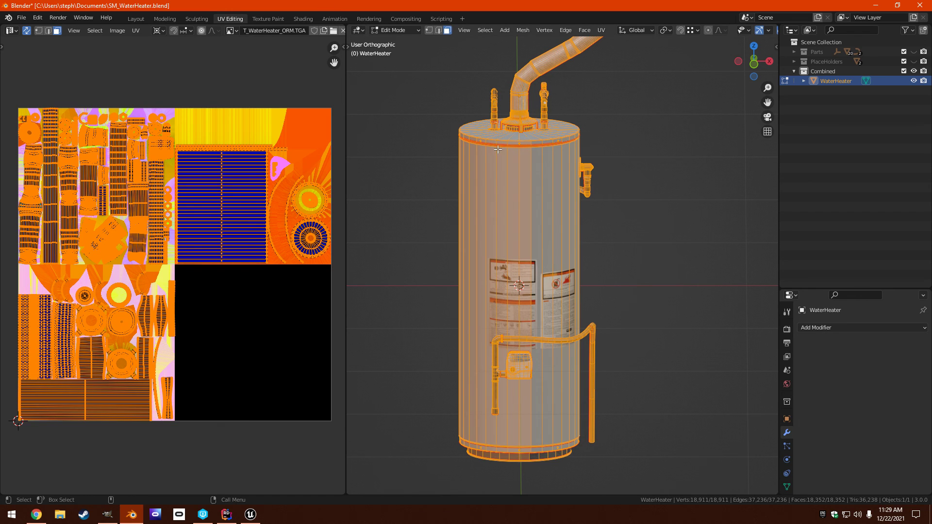
{"action": "left_click", "coordinate": [876, 5]}
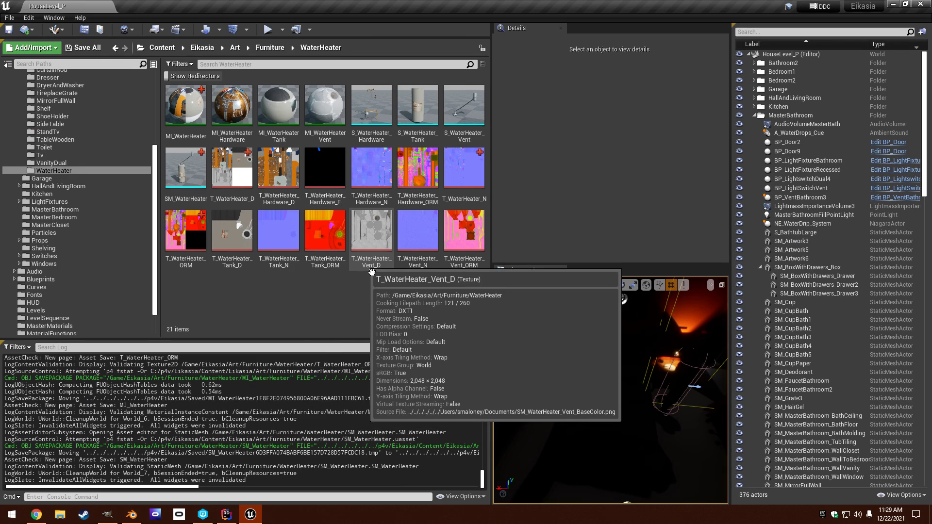